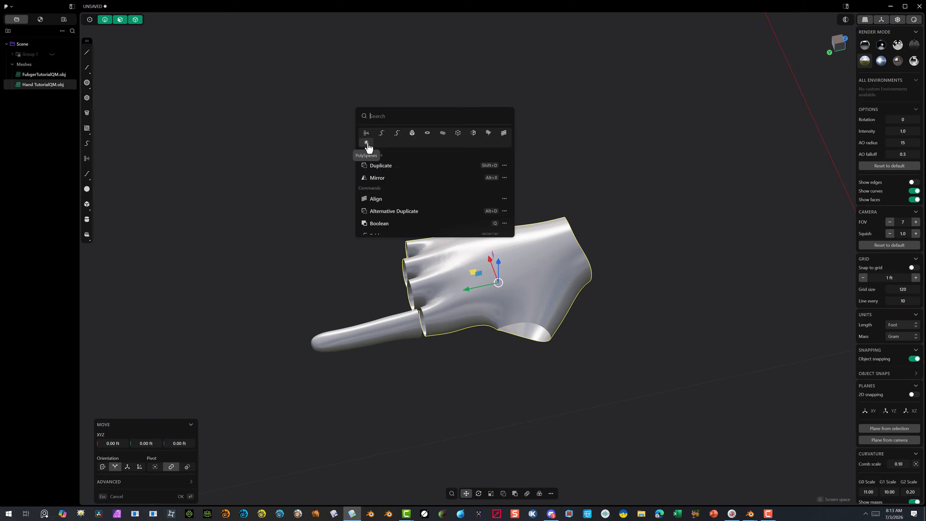
Step: Convert the hand mesh to a PolySpline surface with merged patches and turn on edge display
{"action": "left_click", "coordinate": [366, 143]}
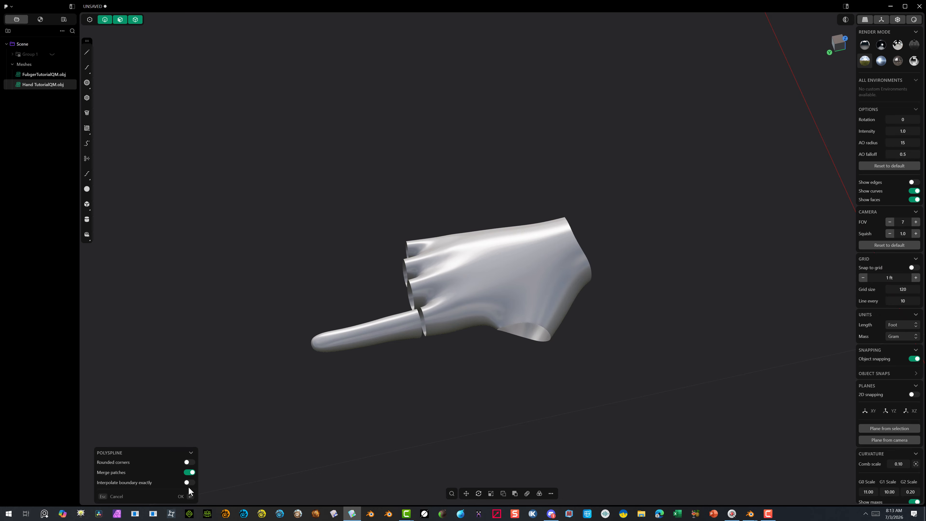
{"action": "left_click", "coordinate": [181, 496]}
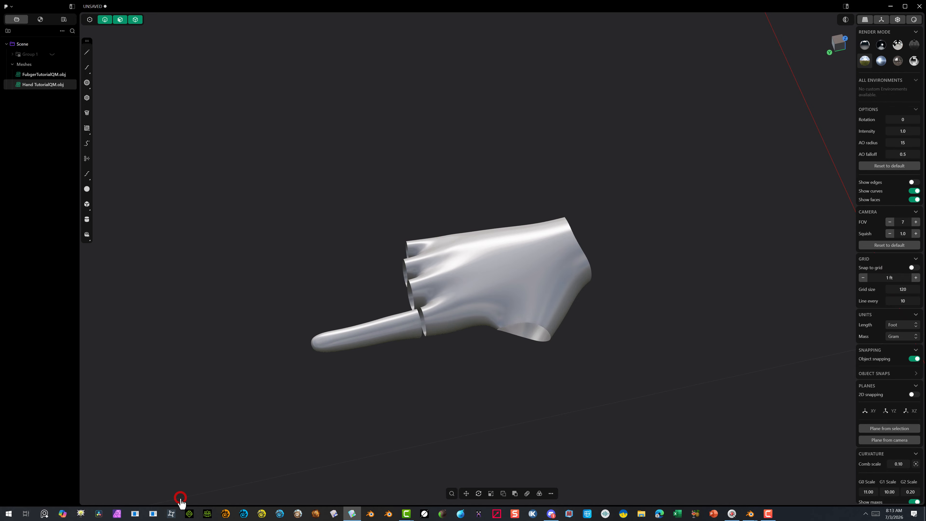
{"action": "left_click", "coordinate": [830, 216]}
{"action": "left_click", "coordinate": [913, 182]}
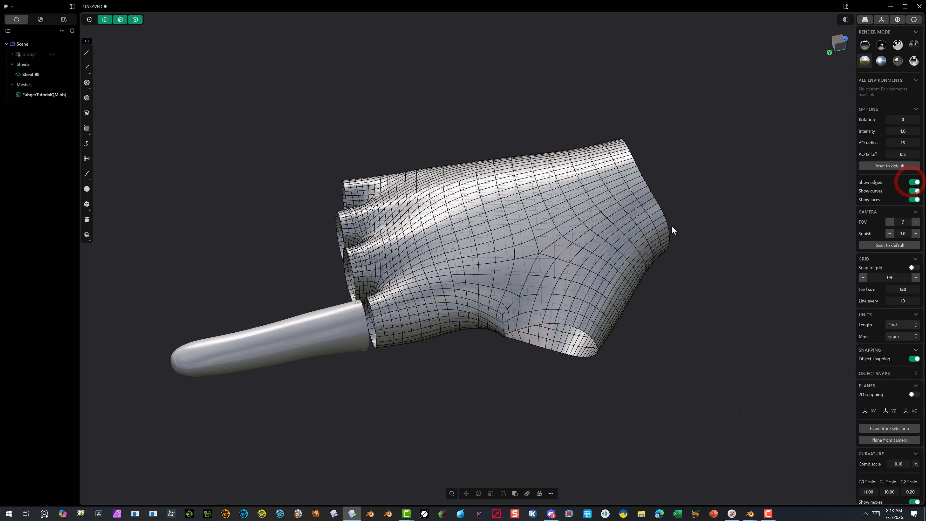
Step: Switch the viewport from the render mode to matcap shading
{"action": "scroll", "coordinate": [470, 217], "scroll_direction": "up", "scroll_amount": 5}
{"action": "scroll", "coordinate": [466, 218], "scroll_direction": "down", "scroll_amount": 3}
{"action": "middle_click_drag", "start_coordinate": [463, 224], "coordinate": [511, 201]}
{"action": "left_click", "coordinate": [914, 20]}
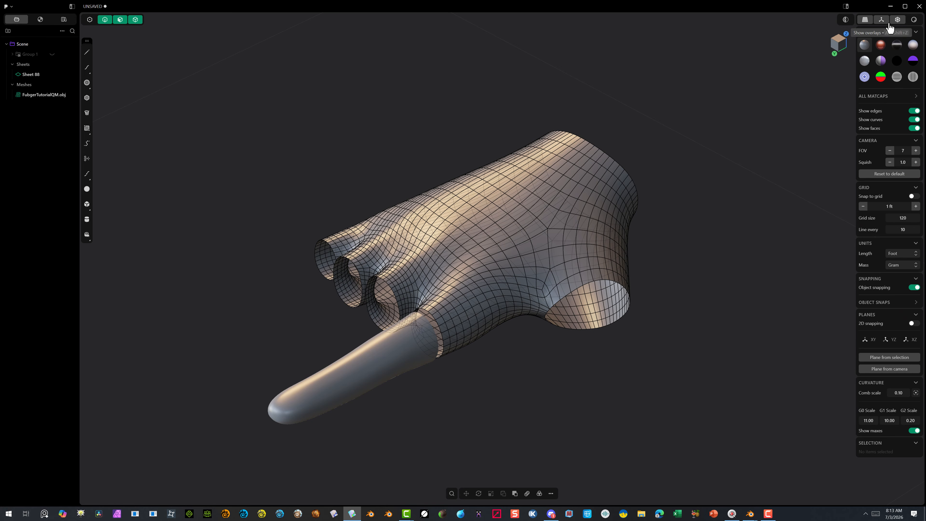
Step: Limit selection to faces and box-select a group of surface patches on the back of the hand
{"action": "scroll", "coordinate": [505, 217], "scroll_direction": "up", "scroll_amount": 8}
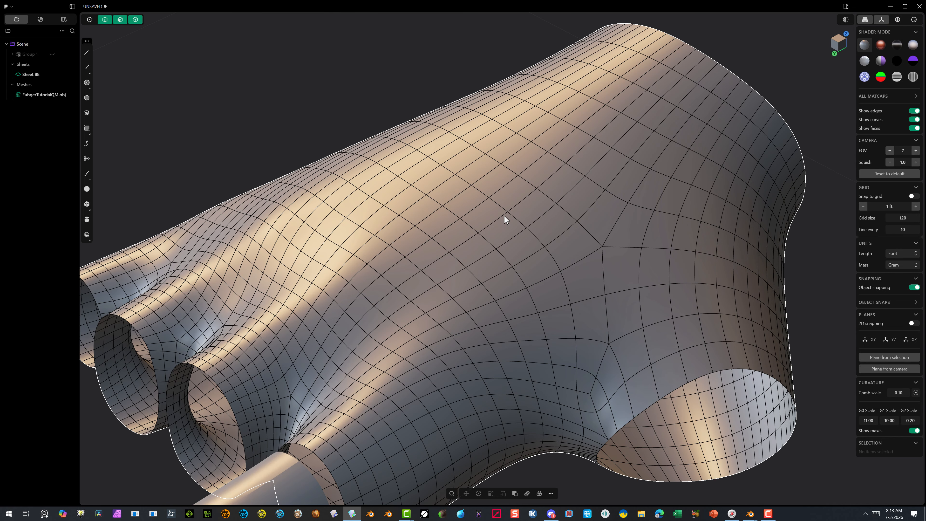
{"action": "left_click_drag", "start_coordinate": [477, 218], "coordinate": [438, 243]}
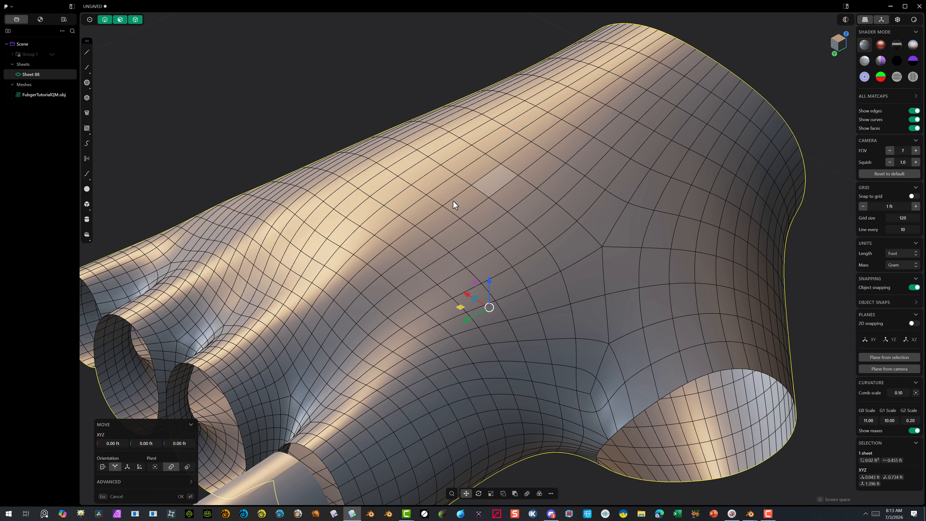
{"action": "left_click_drag", "start_coordinate": [477, 171], "coordinate": [300, 291]}
{"action": "left_click", "coordinate": [108, 56]}
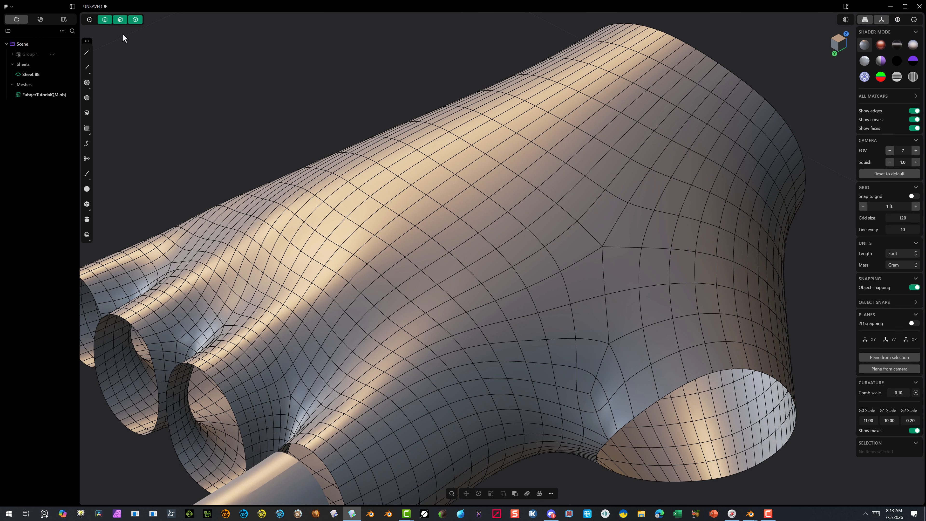
{"action": "left_click", "coordinate": [122, 21]}
{"action": "left_click_drag", "start_coordinate": [460, 123], "coordinate": [339, 214]}
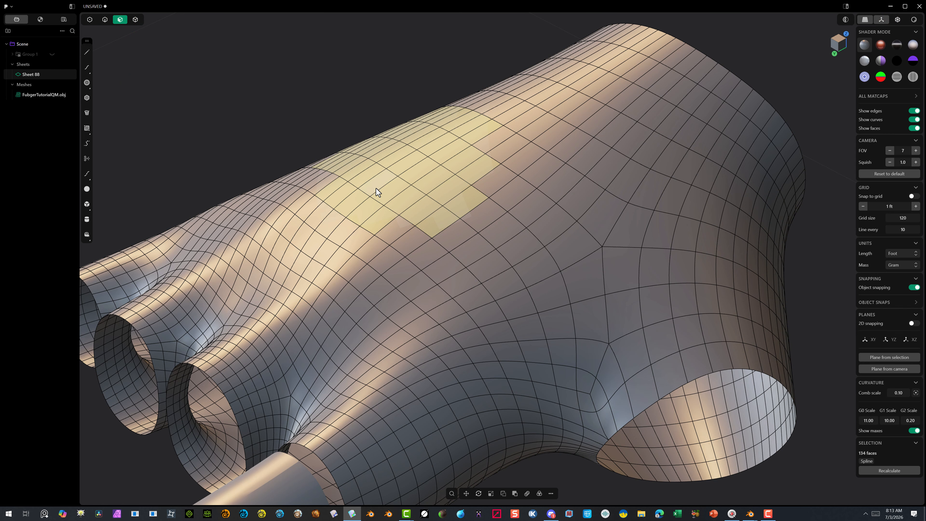
Step: Clear the face selection and turn on X-ray mode
{"action": "middle_click_drag", "start_coordinate": [376, 189], "coordinate": [436, 180]}
{"action": "left_click", "coordinate": [436, 179]}
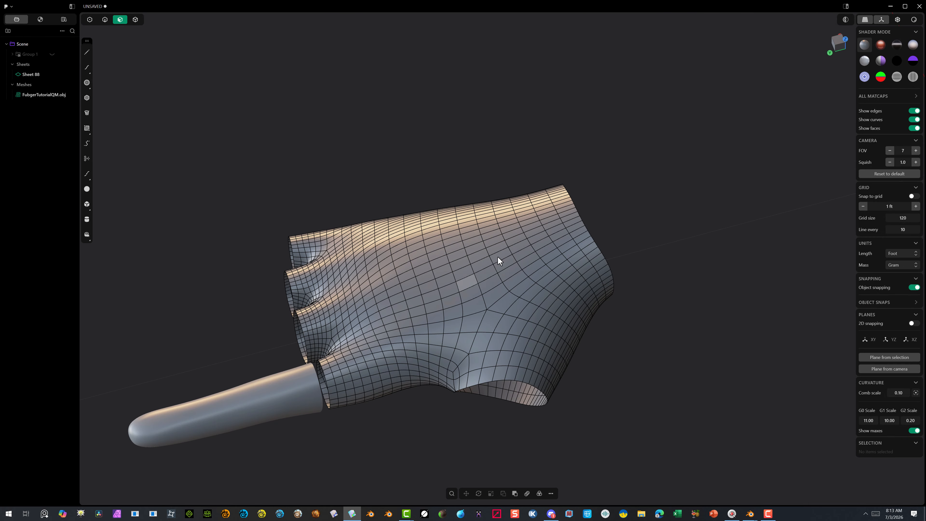
{"action": "left_click", "coordinate": [898, 19]}
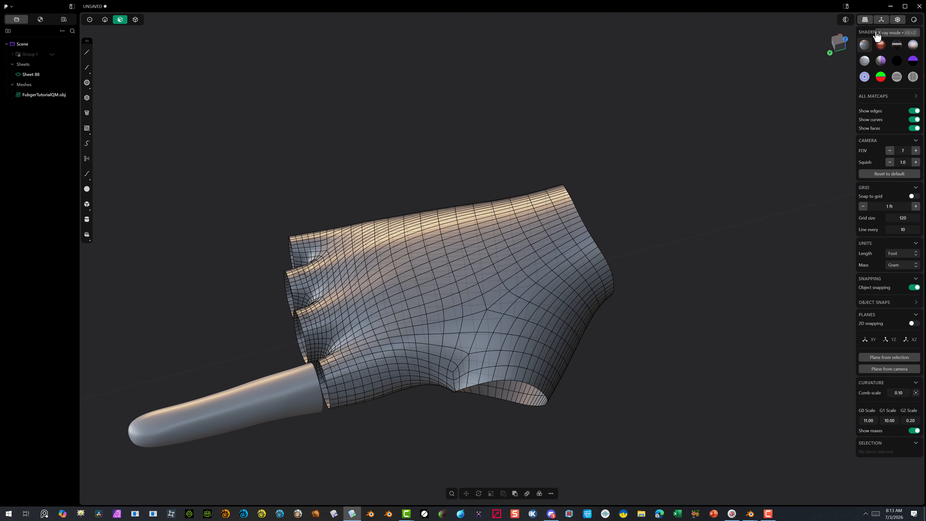
{"action": "middle_click_drag", "start_coordinate": [427, 176], "coordinate": [436, 224]}
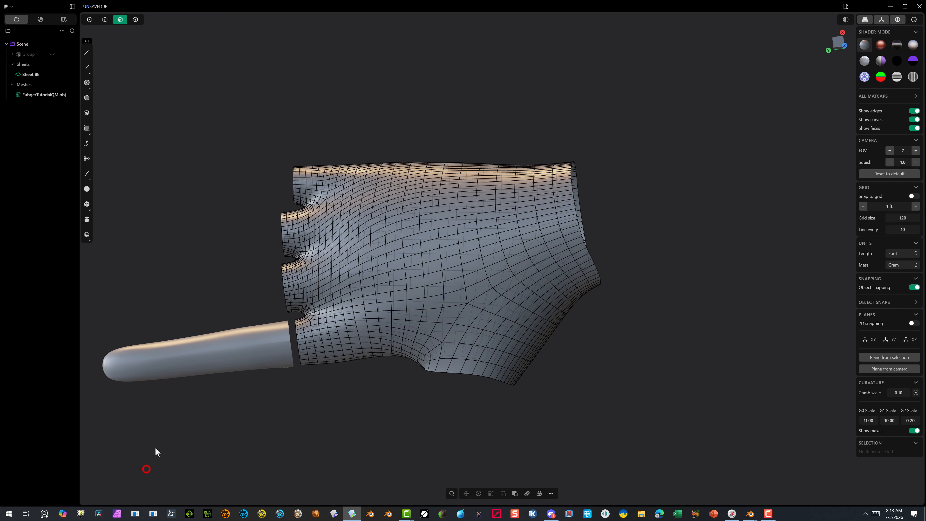
Step: Limit selection to whole bodies and convert the finger mesh to a PolySpline surface with merged patches
{"action": "left_click", "coordinate": [136, 20]}
{"action": "left_click", "coordinate": [215, 366]}
{"action": "key", "text": "g"}
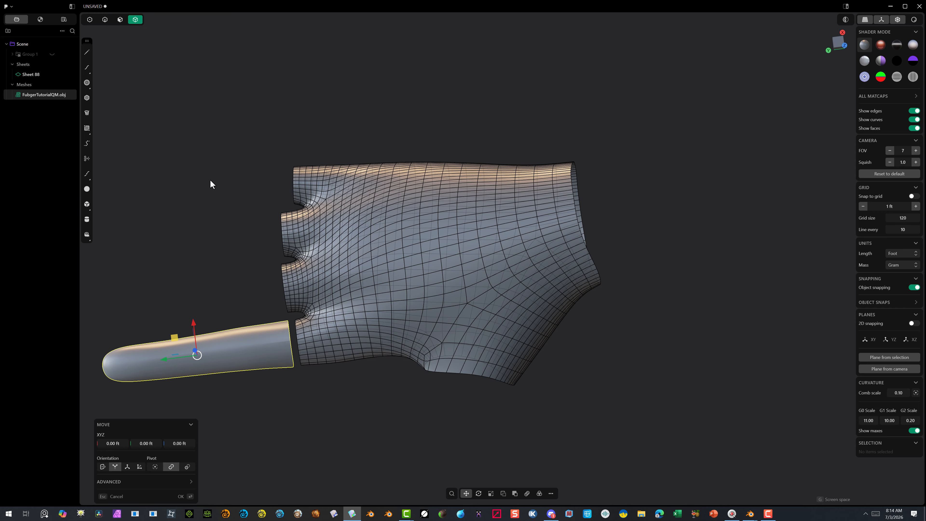
{"action": "key", "text": "f"}
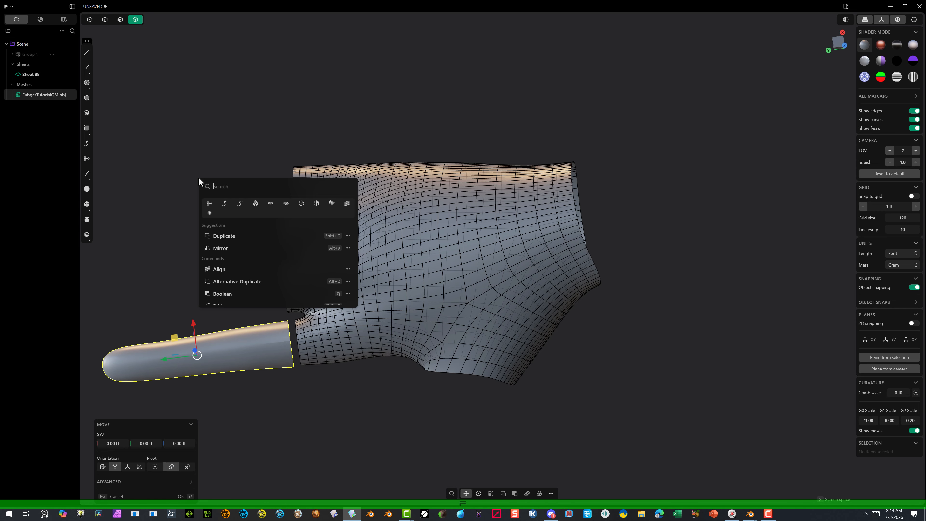
{"action": "left_click", "coordinate": [206, 212]}
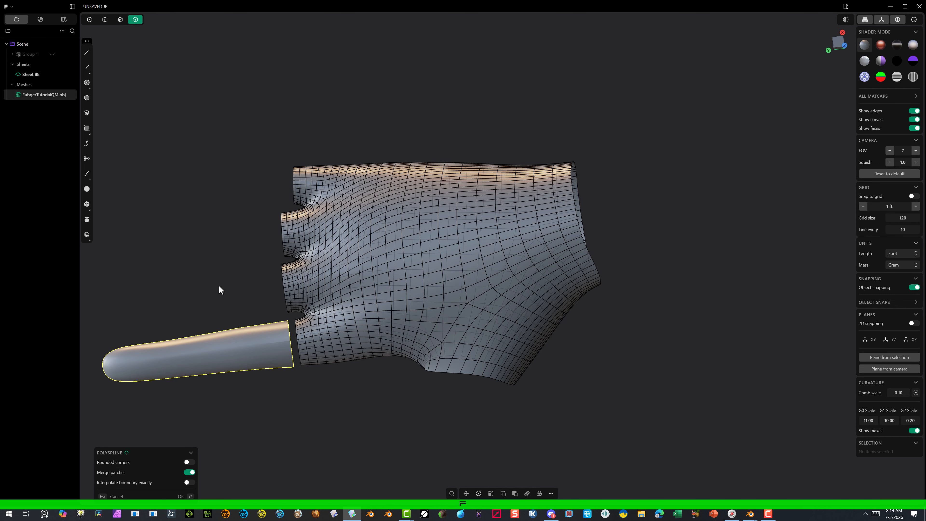
{"action": "left_click", "coordinate": [180, 496]}
Step: Examine the patch layout of the converted finger and hand surfaces from several angles
{"action": "scroll", "coordinate": [230, 350], "scroll_direction": "up", "scroll_amount": 5}
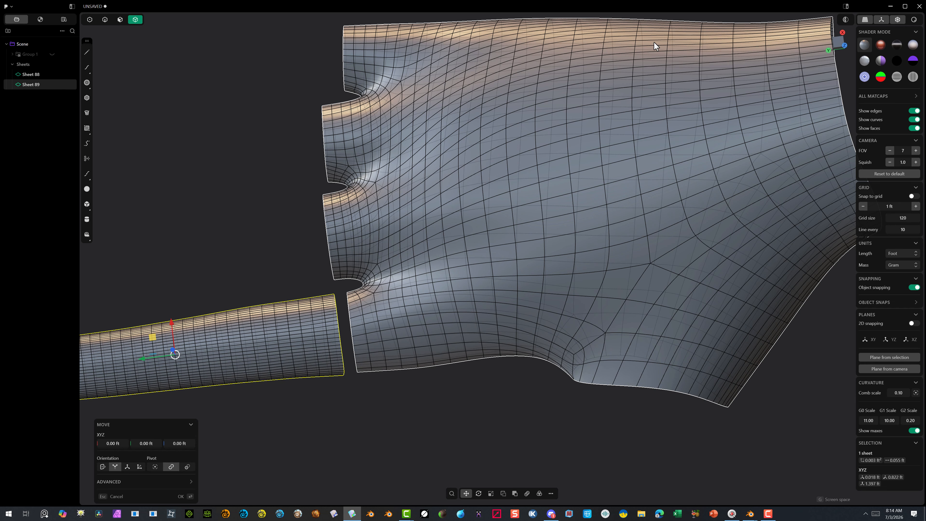
{"action": "scroll", "coordinate": [334, 227], "scroll_direction": "down", "scroll_amount": 5}
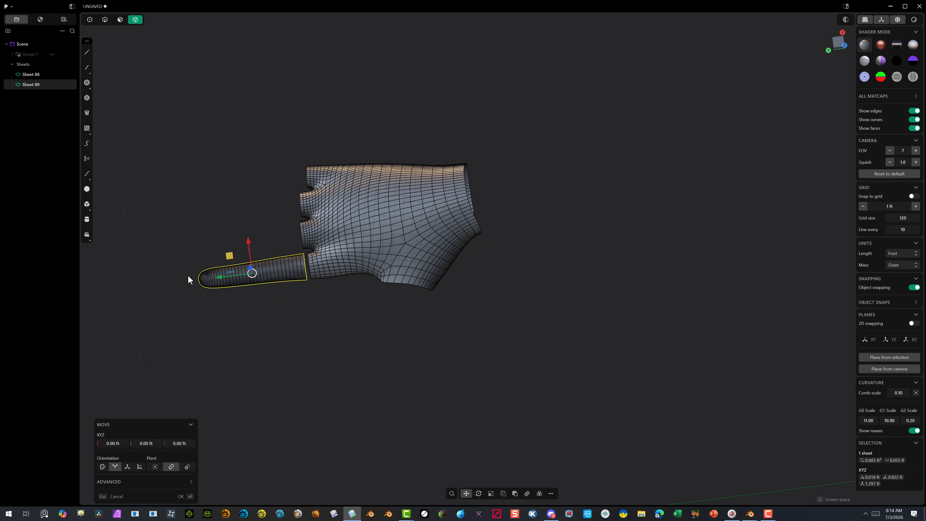
{"action": "scroll", "coordinate": [187, 276], "scroll_direction": "up", "scroll_amount": 8}
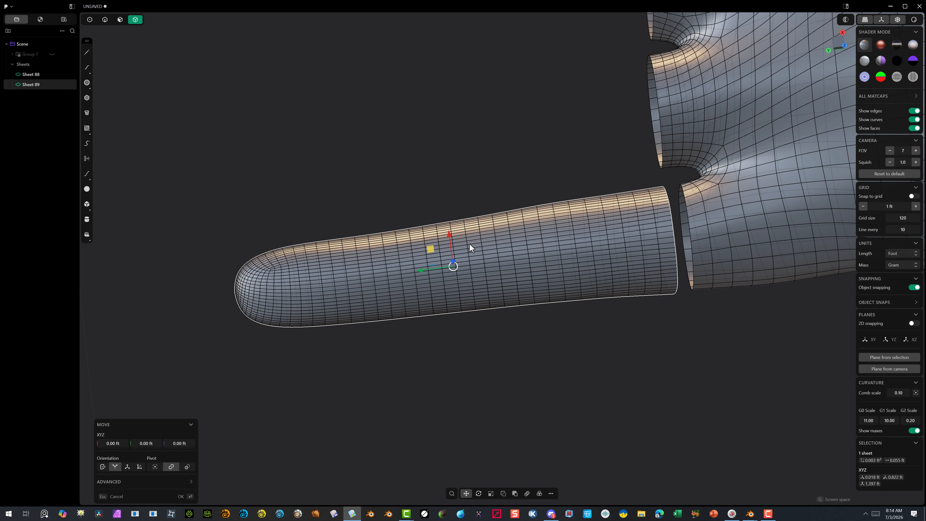
{"action": "mouse_move", "coordinate": [502, 235]}
{"action": "middle_mouse_down"}
{"action": "mouse_move", "coordinate": [540, 126]}
{"action": "mouse_move", "coordinate": [521, 142]}
{"action": "mouse_move", "coordinate": [479, 141]}
{"action": "mouse_move", "coordinate": [508, 157]}
{"action": "mouse_move", "coordinate": [494, 251]}
{"action": "middle_mouse_up"}
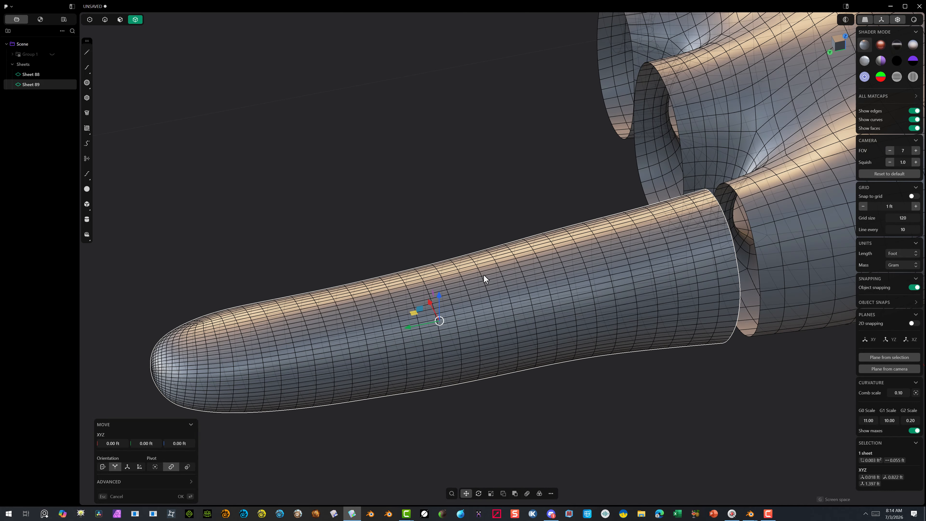
{"action": "scroll", "coordinate": [484, 274], "scroll_direction": "up", "scroll_amount": 4}
{"action": "scroll", "coordinate": [483, 275], "scroll_direction": "down", "scroll_amount": 7}
{"action": "scroll", "coordinate": [480, 274], "scroll_direction": "up", "scroll_amount": 2}
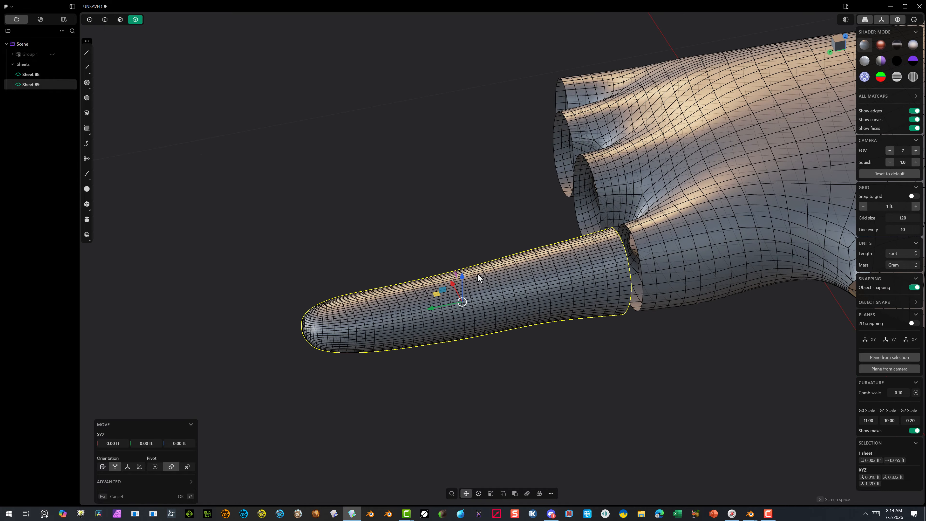
{"action": "scroll", "coordinate": [479, 276], "scroll_direction": "up", "scroll_amount": 3}
{"action": "scroll", "coordinate": [373, 292], "scroll_direction": "up", "scroll_amount": 1}
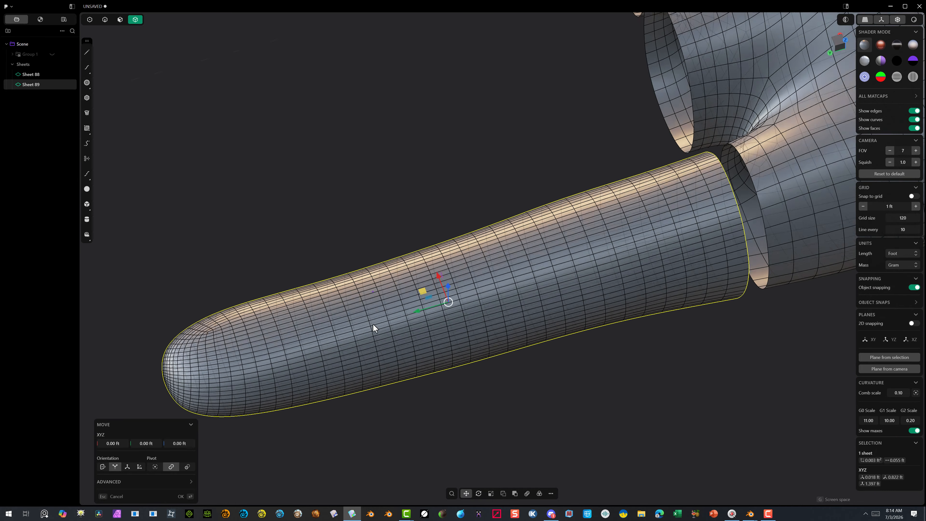
{"action": "middle_click_drag", "start_coordinate": [372, 323], "coordinate": [393, 243]}
{"action": "scroll", "coordinate": [383, 306], "scroll_direction": "down", "scroll_amount": 4}
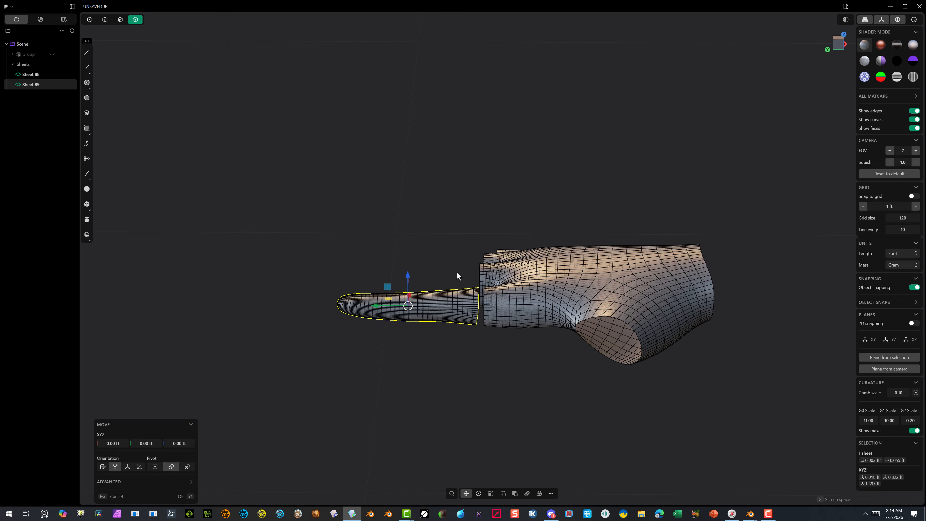
{"action": "scroll", "coordinate": [591, 244], "scroll_direction": "up", "scroll_amount": 5}
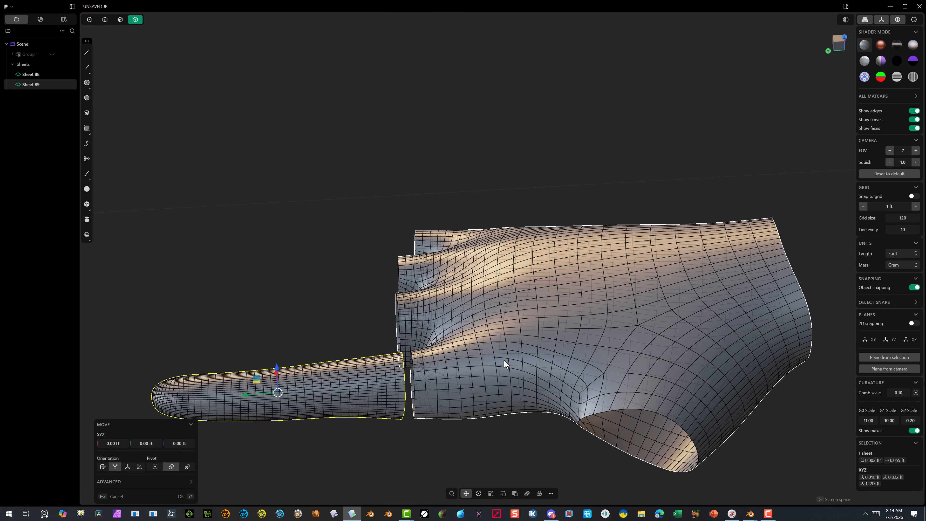
{"action": "middle_click_drag", "start_coordinate": [504, 359], "coordinate": [440, 397]}
Step: Hide the finger sheet so that only the hand sheet is displayed
{"action": "left_click", "coordinate": [297, 379]}
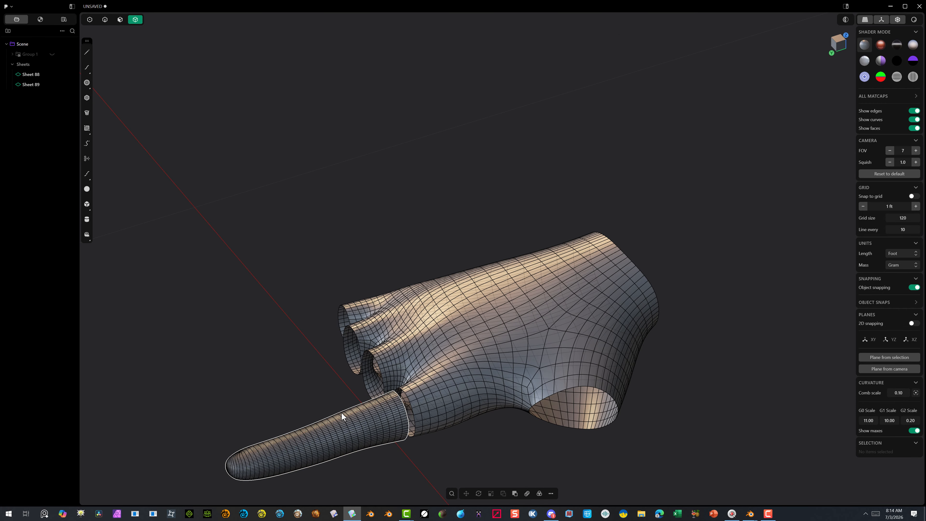
{"action": "left_click", "coordinate": [341, 412]}
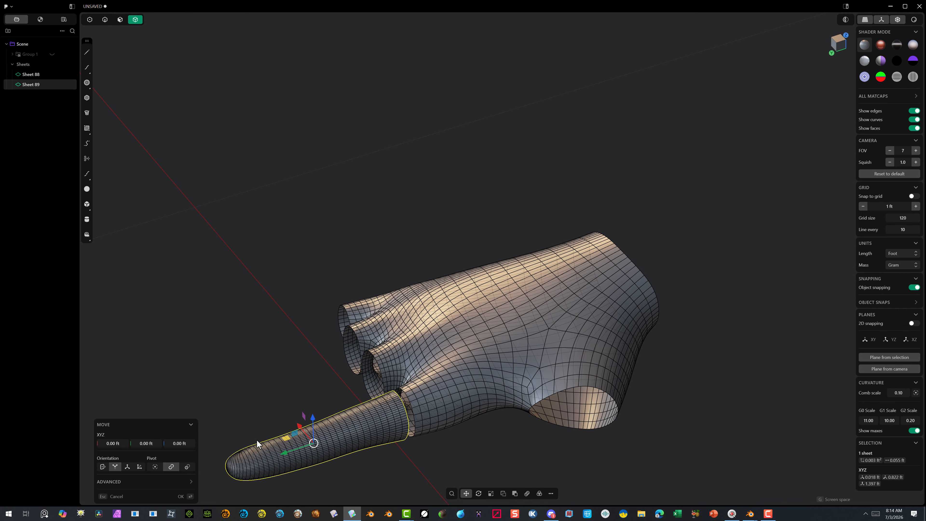
{"action": "key", "text": "h"}
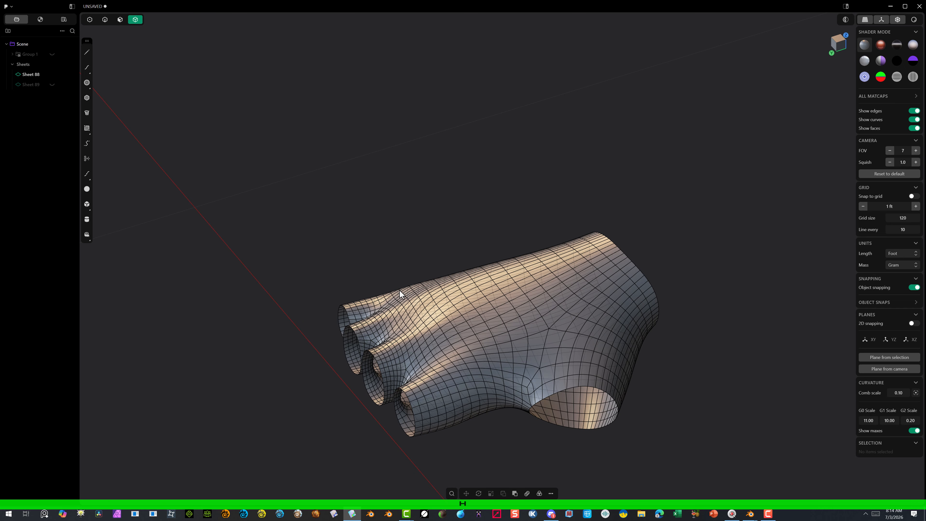
Step: Limit selection to edges, select the thumb opening's full boundary loop and patch the hole with G0 continuity and multiple faces
{"action": "scroll", "coordinate": [563, 350], "scroll_direction": "down", "scroll_amount": 2}
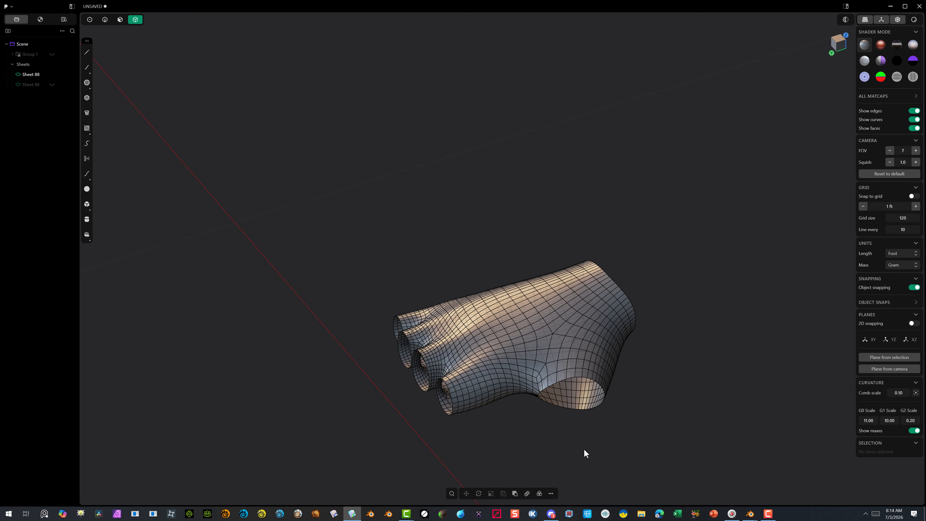
{"action": "scroll", "coordinate": [584, 450], "scroll_direction": "up", "scroll_amount": 6}
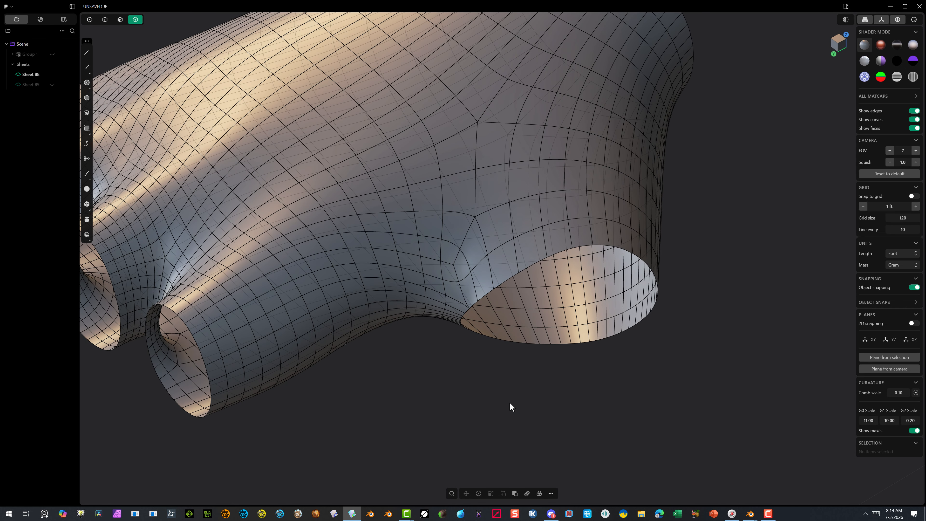
{"action": "scroll", "coordinate": [510, 402], "scroll_direction": "down", "scroll_amount": 2}
{"action": "left_click", "coordinate": [109, 20]}
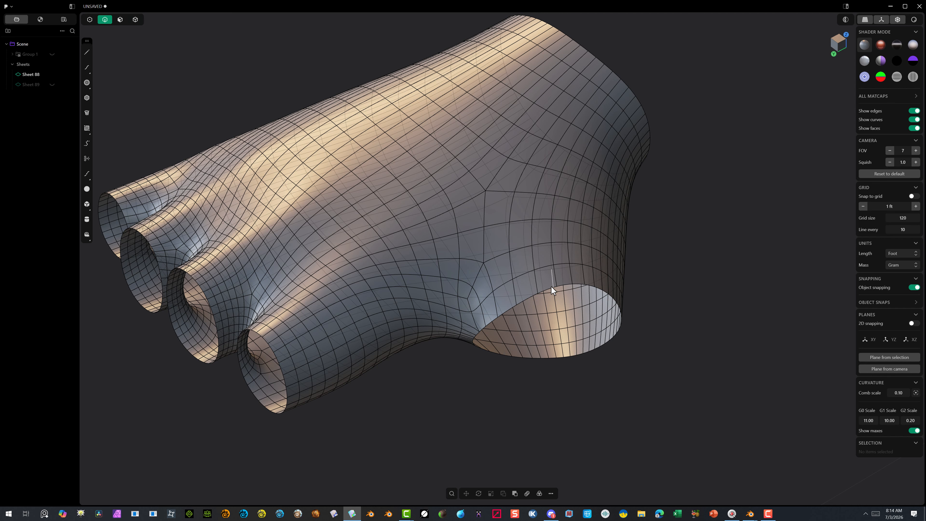
{"action": "scroll", "coordinate": [551, 286], "scroll_direction": "up", "scroll_amount": 5}
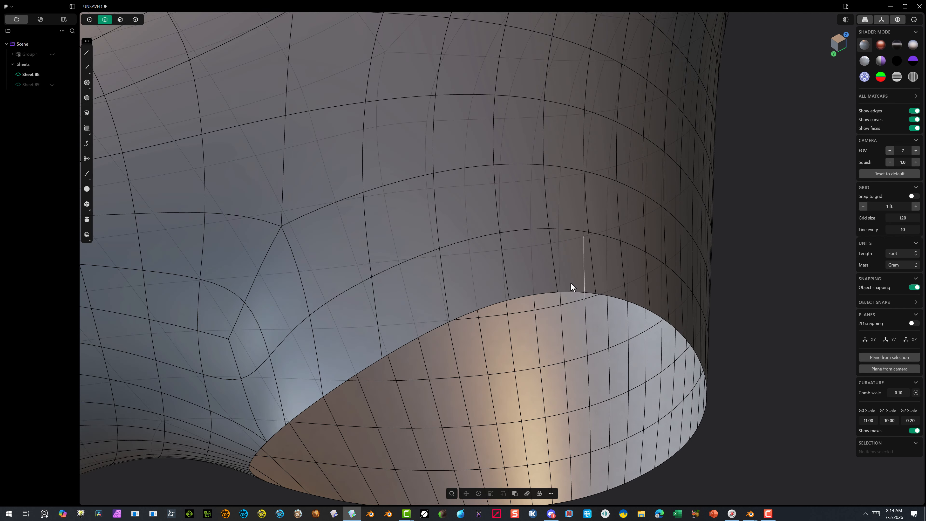
{"action": "left_click", "coordinate": [541, 291], "text": "alt"}
{"action": "scroll", "coordinate": [468, 312], "scroll_direction": "down", "scroll_amount": 5}
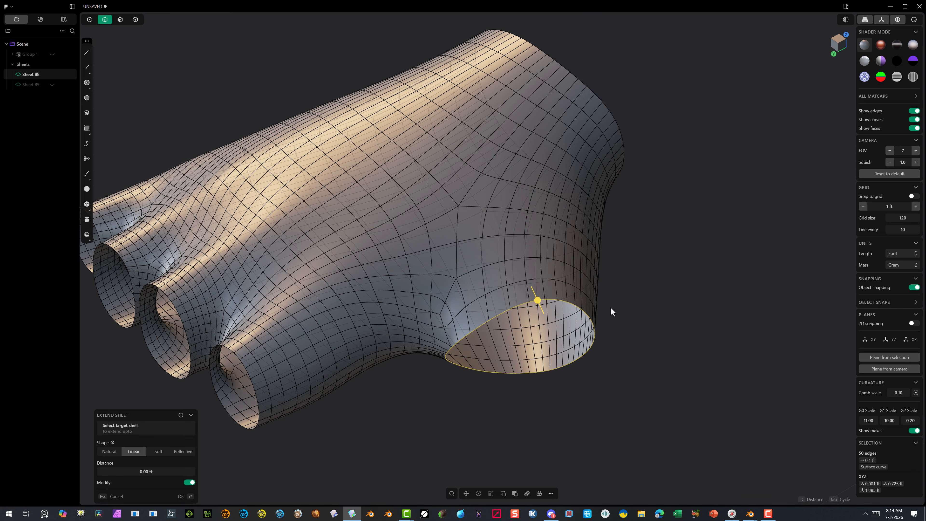
{"action": "key", "text": "shift"}
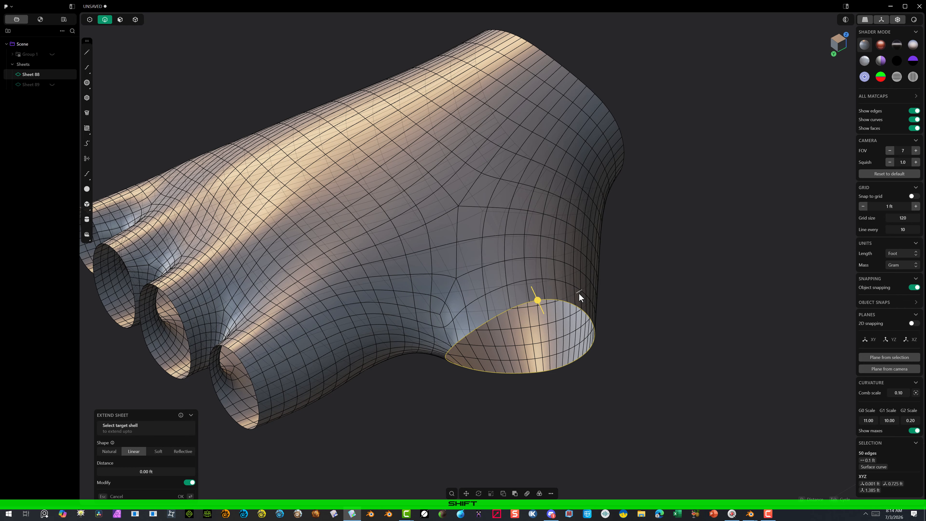
{"action": "key", "text": "shift+j"}
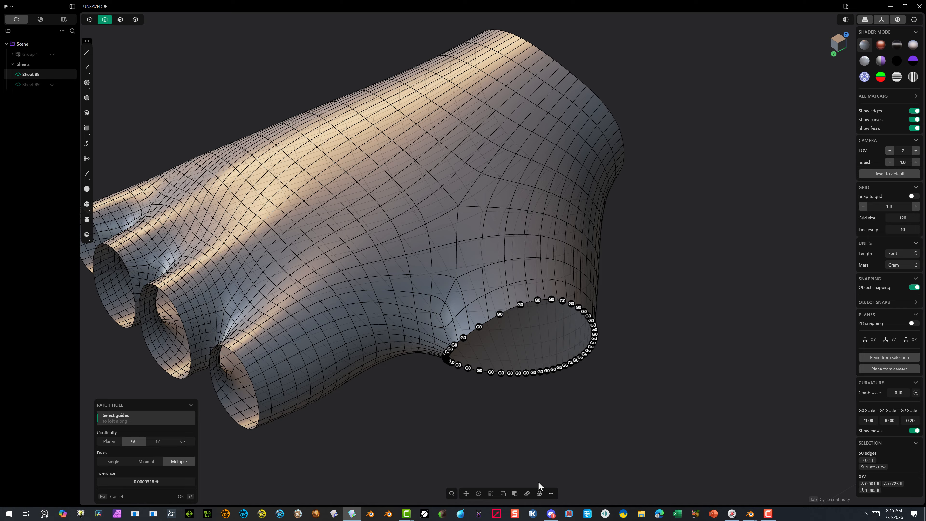
{"action": "left_click", "coordinate": [553, 497]}
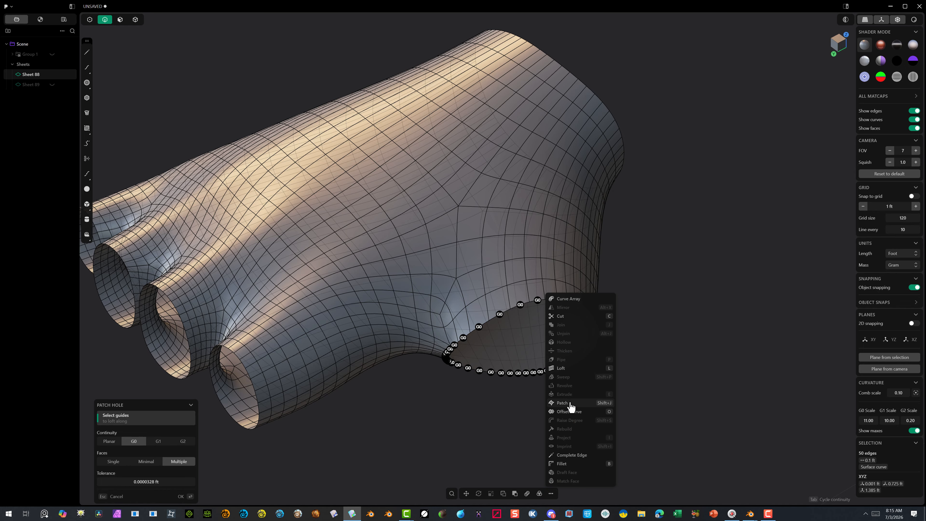
{"action": "left_click", "coordinate": [429, 441]}
{"action": "left_click", "coordinate": [190, 498]}
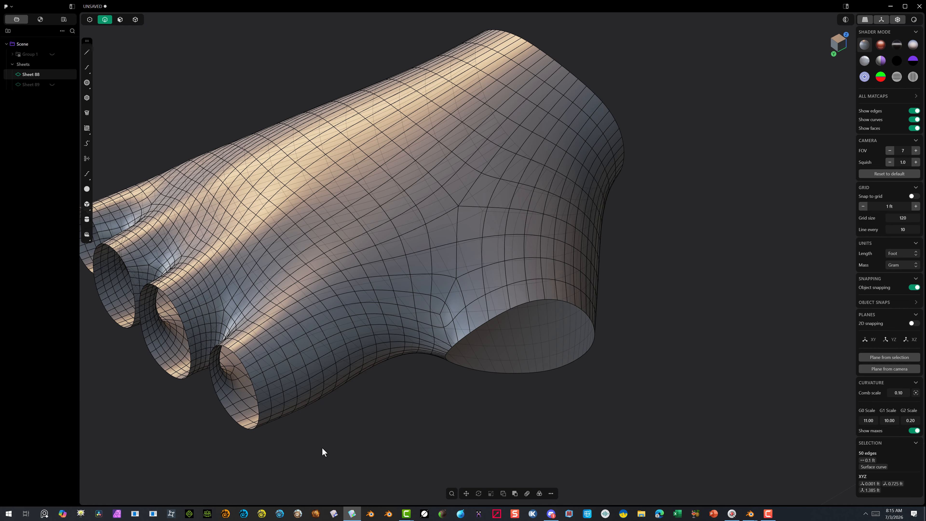
{"action": "middle_click_drag", "start_coordinate": [322, 447], "coordinate": [382, 424]}
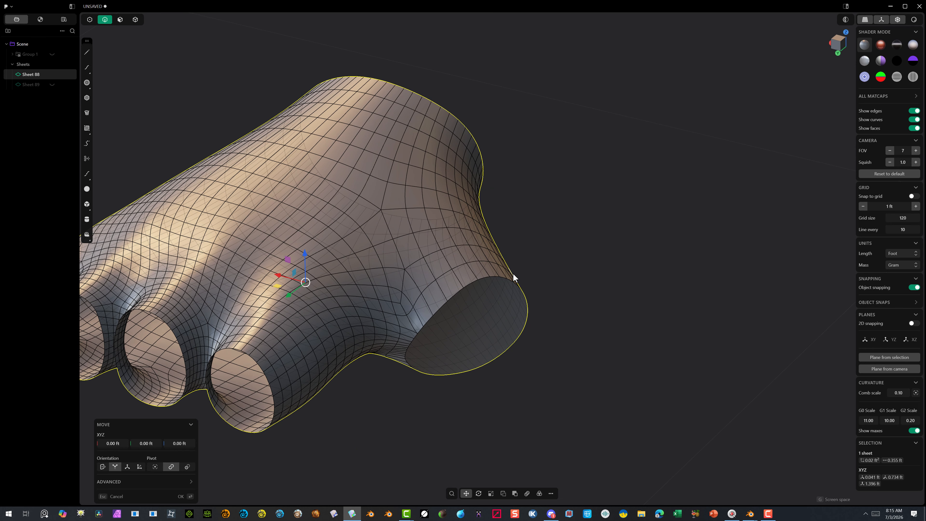
Step: Select the index finger opening's full boundary loop and patch the hole with G0 continuity and multiple faces
{"action": "middle_click_drag", "start_coordinate": [599, 219], "coordinate": [823, 125], "text": "shift"}
{"action": "scroll", "coordinate": [429, 337], "scroll_direction": "up", "scroll_amount": 4}
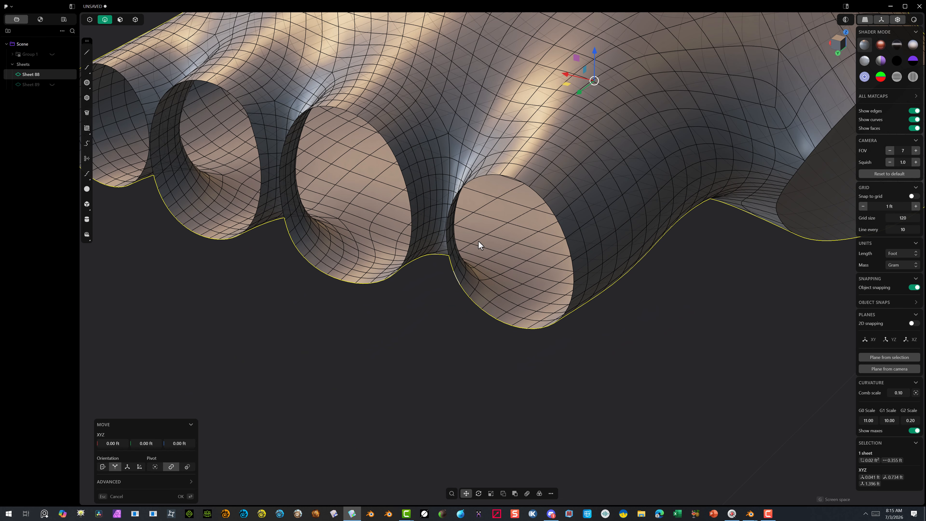
{"action": "scroll", "coordinate": [478, 240], "scroll_direction": "down", "scroll_amount": 2}
{"action": "right_click_drag", "start_coordinate": [479, 240], "coordinate": [506, 273]}
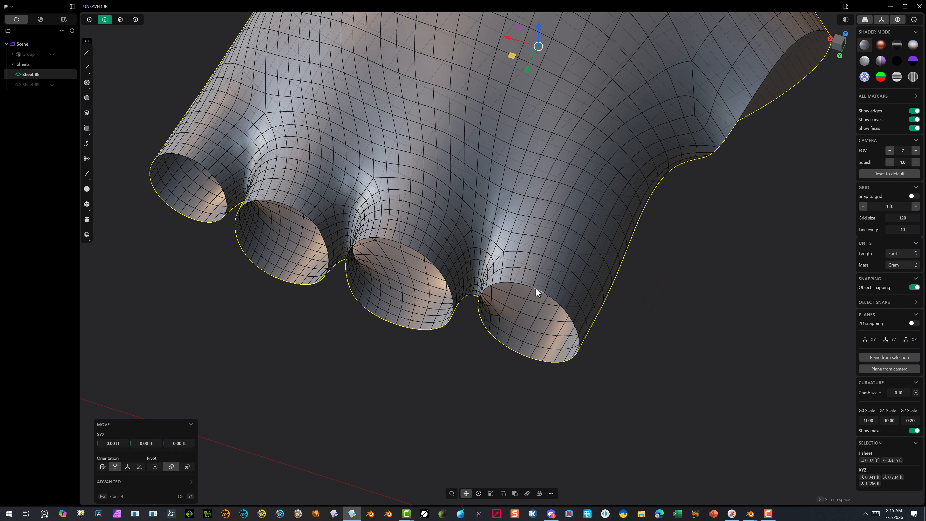
{"action": "left_click", "coordinate": [536, 288], "text": "alt"}
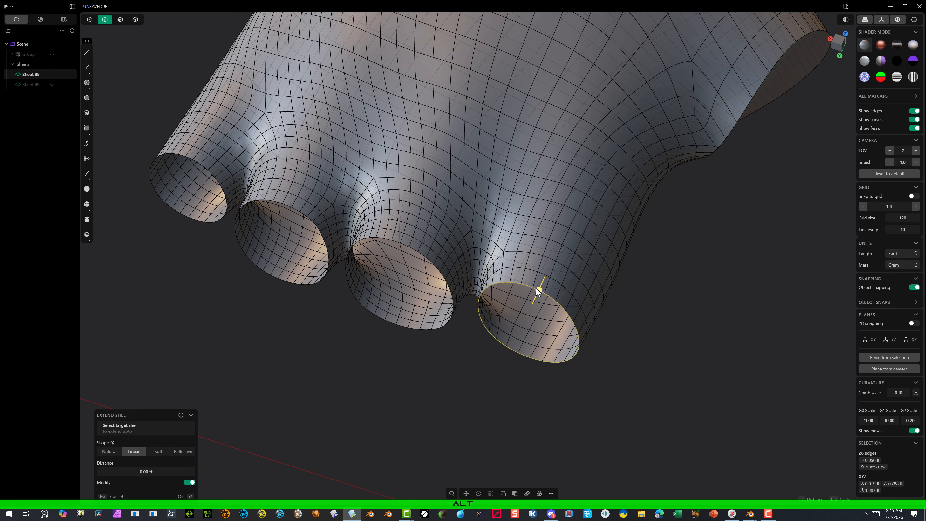
{"action": "key", "text": "shift"}
{"action": "key", "text": "shift+j"}
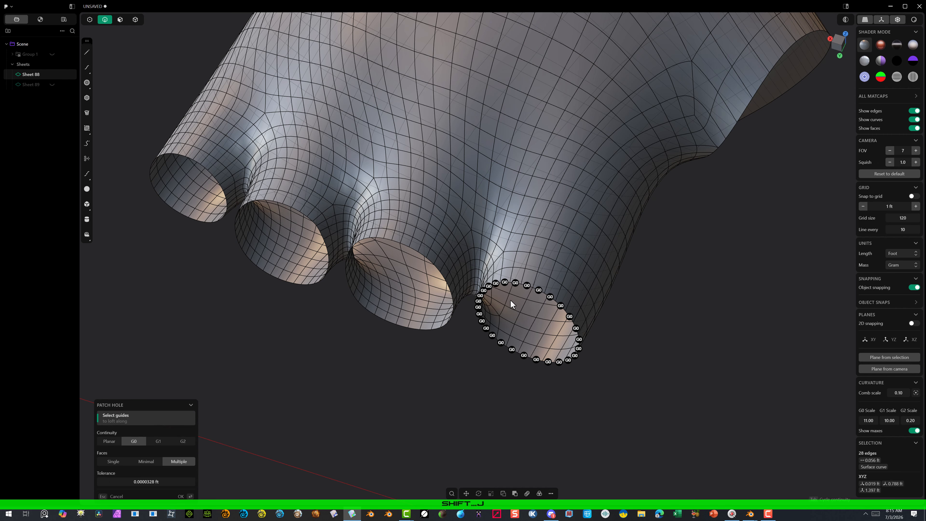
{"action": "left_click", "coordinate": [181, 496]}
{"action": "key", "text": "g"}
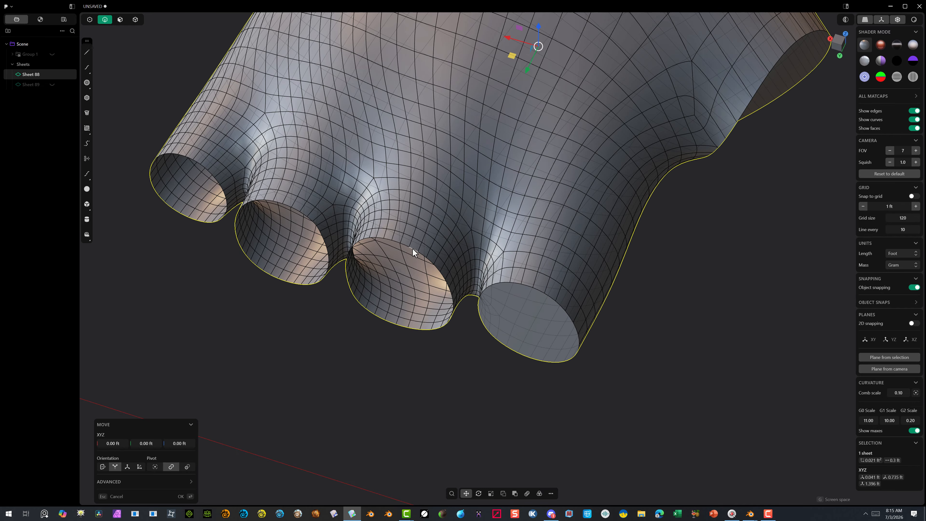
Step: Select the middle finger opening's full boundary loop and patch the hole with G0 continuity and multiple faces
{"action": "left_click", "coordinate": [412, 248], "text": "ctrl"}
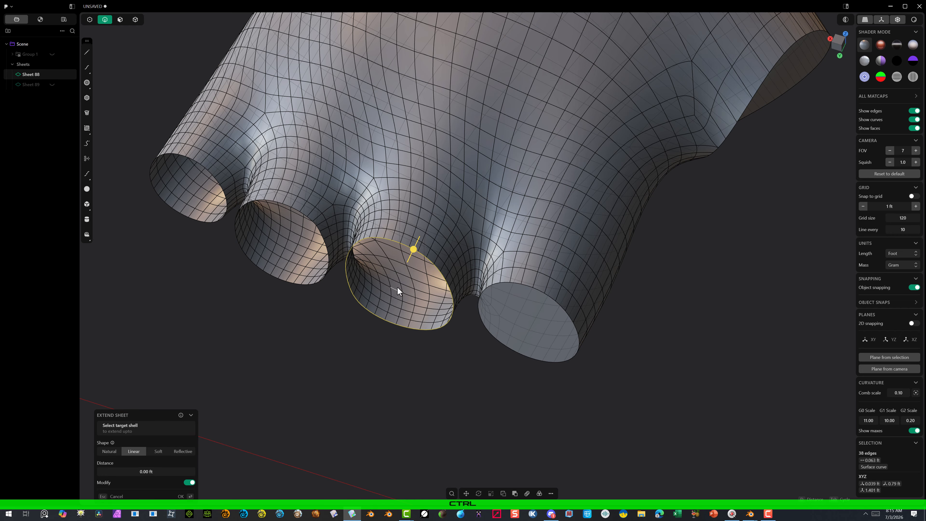
{"action": "key", "text": "j"}
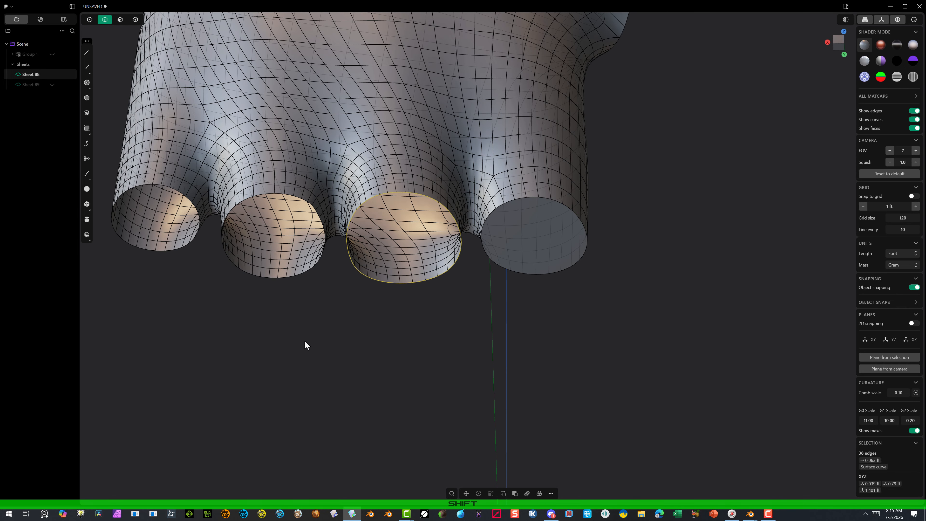
{"action": "key", "text": "shift+j"}
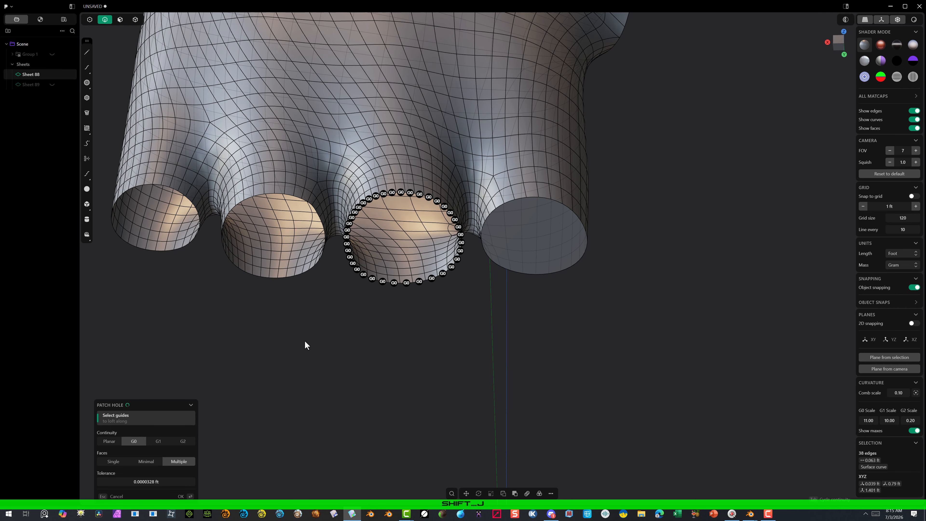
{"action": "left_click", "coordinate": [182, 497]}
Step: Select the ring finger opening's boundary loop and patch the hole with G0 continuity and multiple faces
{"action": "double_click", "coordinate": [287, 194]}
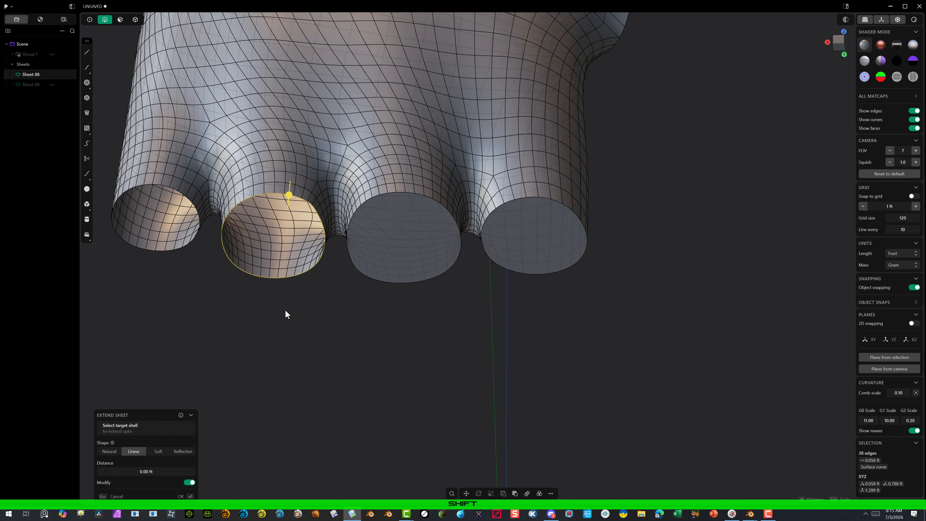
{"action": "key", "text": "shift+j"}
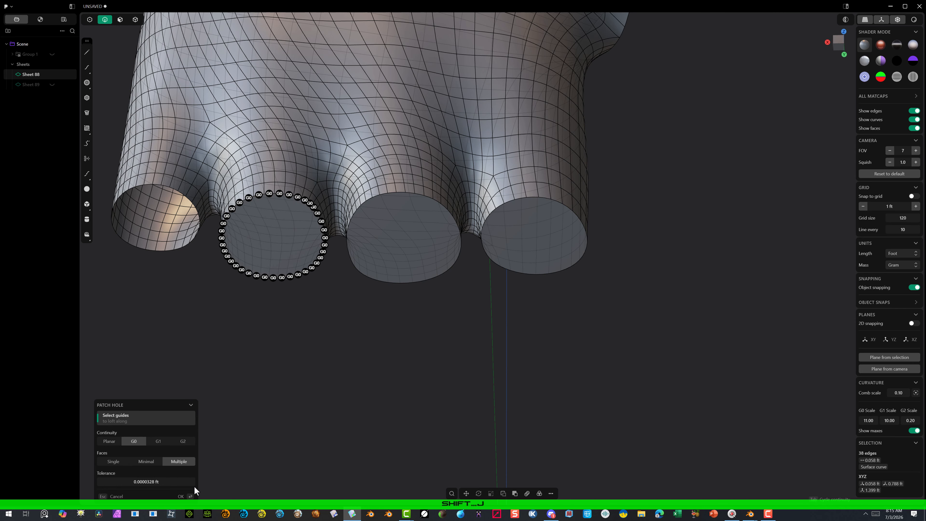
{"action": "left_click", "coordinate": [180, 497]}
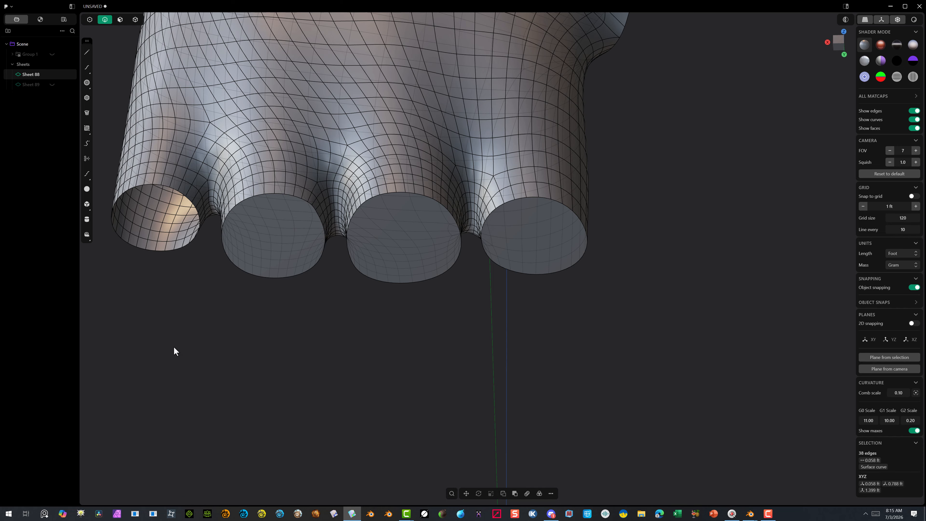
Step: Select the little finger opening's boundary loop and patch the hole with G0 continuity and multiple faces
{"action": "double_click", "coordinate": [165, 185]}
{"action": "key", "text": "alt+e"}
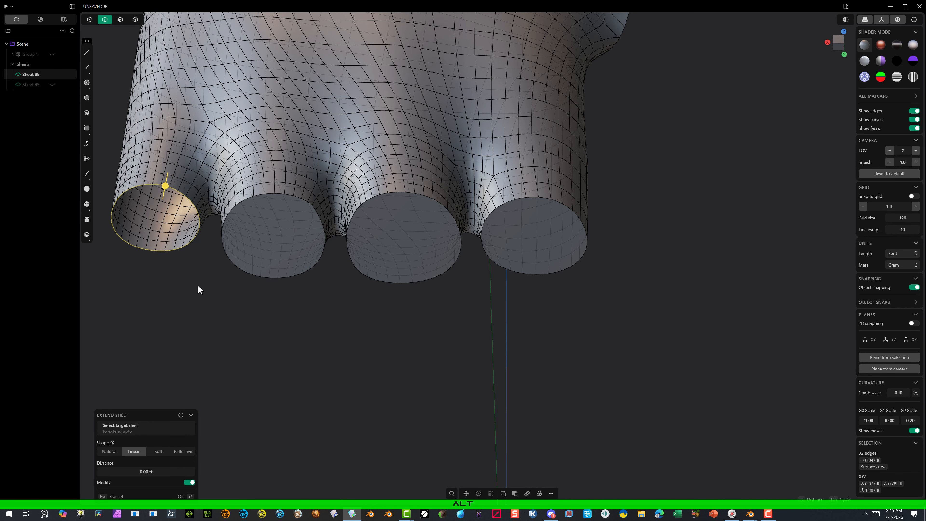
{"action": "key", "text": "shift+j"}
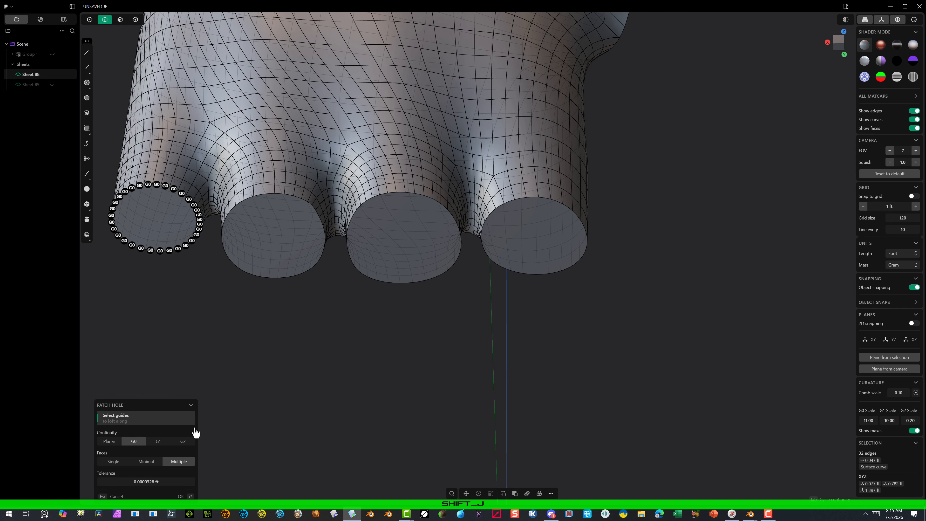
{"action": "left_click", "coordinate": [180, 496]}
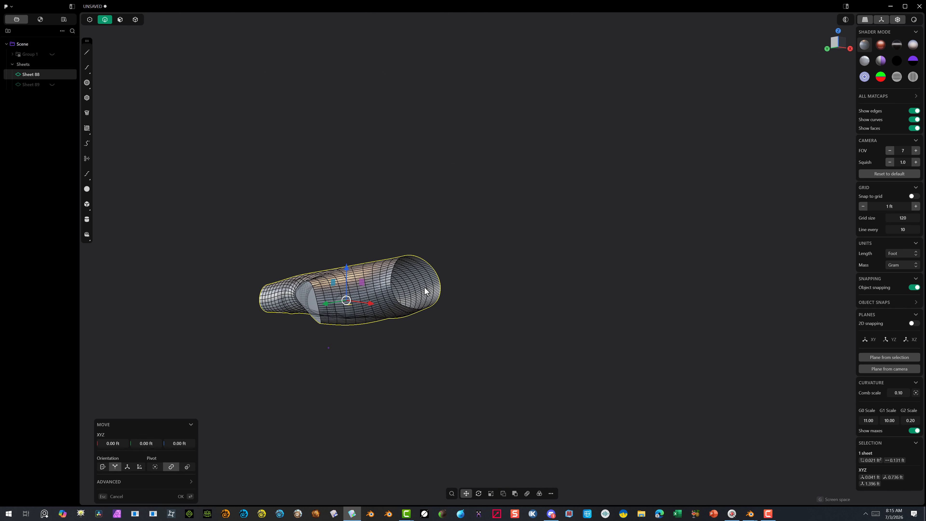
Step: Select the wrist opening's full boundary loop and patch the hole with G0 continuity and multiple faces
{"action": "middle_click_drag", "start_coordinate": [424, 287], "coordinate": [432, 180]}
{"action": "scroll", "coordinate": [464, 216], "scroll_direction": "up", "scroll_amount": 4}
{"action": "scroll", "coordinate": [393, 200], "scroll_direction": "up", "scroll_amount": 7}
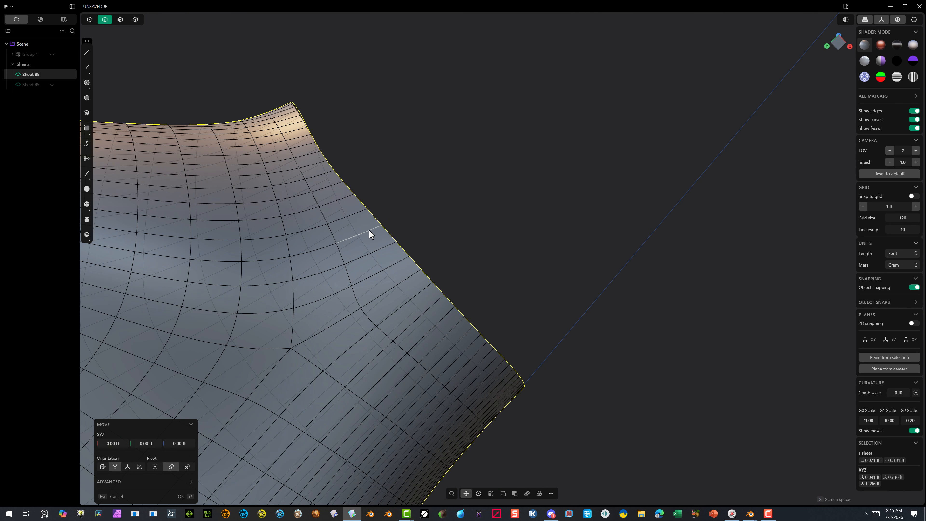
{"action": "left_click", "coordinate": [388, 235], "text": "alt"}
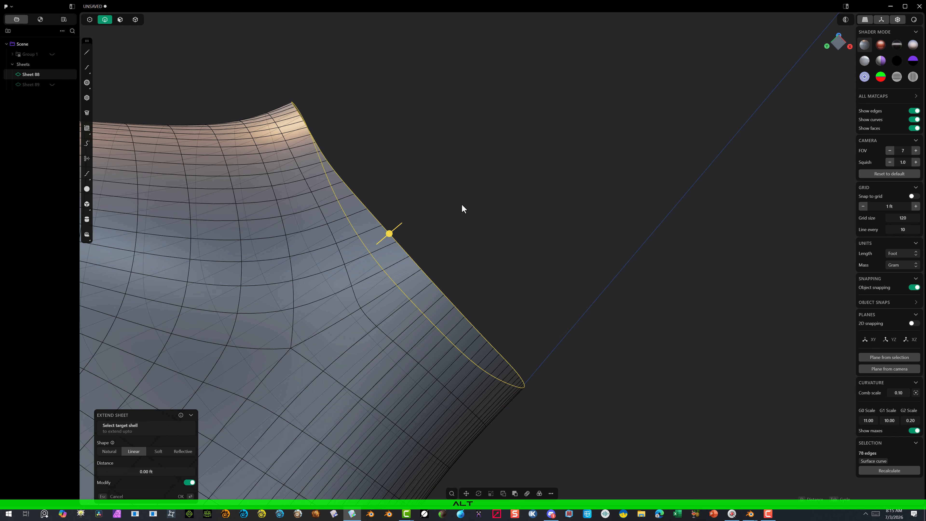
{"action": "key", "text": "shift+j"}
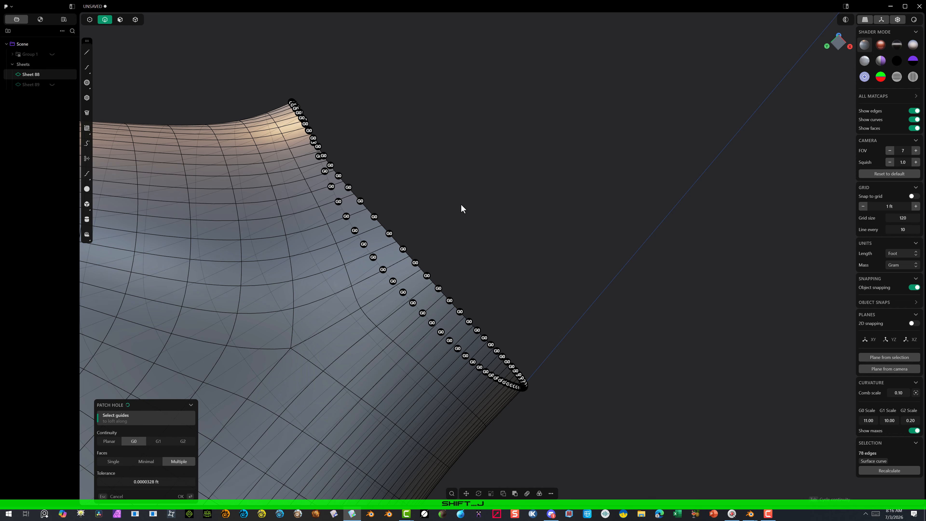
{"action": "left_click", "coordinate": [178, 495]}
Step: Examine the patched hand solid from the wrist, finger and palm sides
{"action": "middle_click_drag", "start_coordinate": [561, 208], "coordinate": [466, 32]}
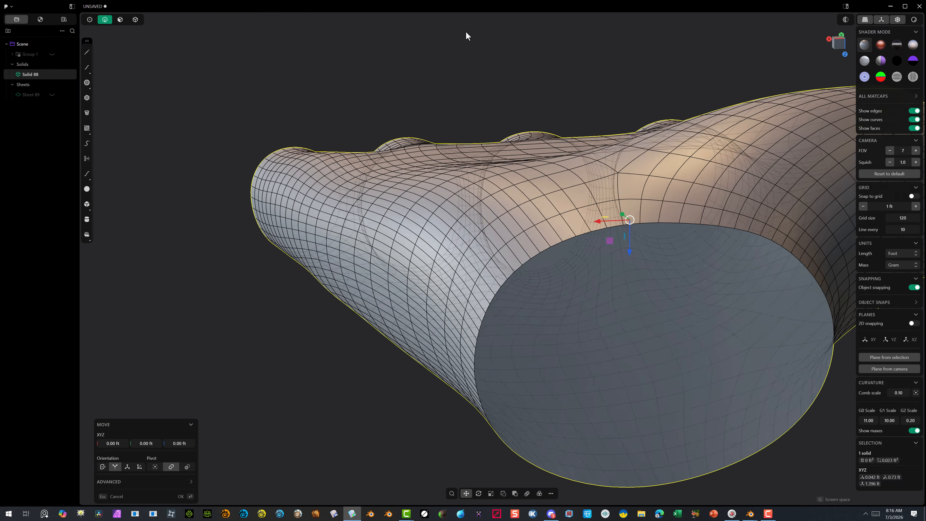
{"action": "scroll", "coordinate": [469, 42], "scroll_direction": "down", "scroll_amount": 5}
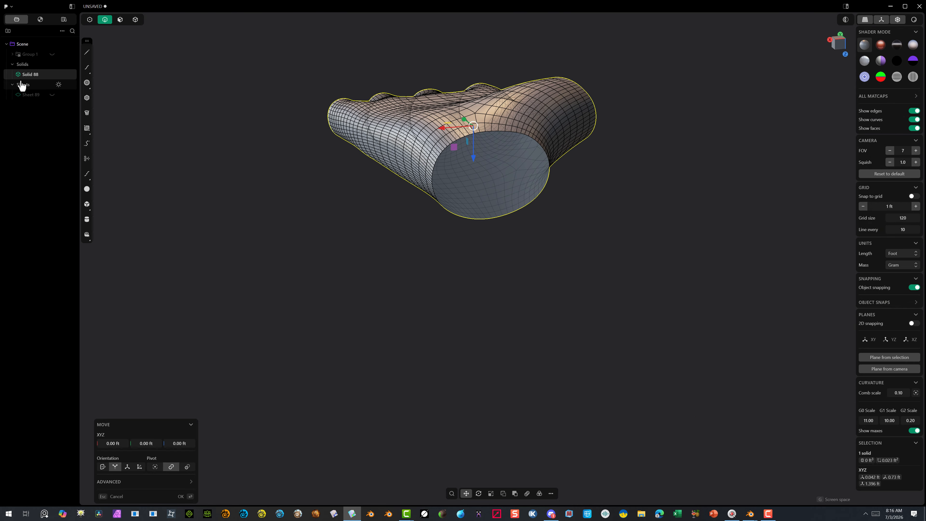
{"action": "middle_click_drag", "start_coordinate": [274, 143], "coordinate": [424, 176]}
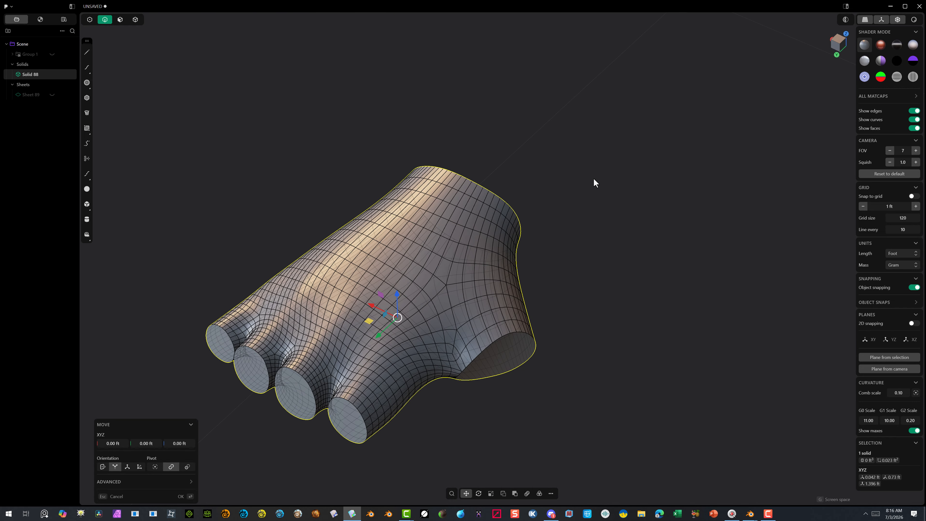
{"action": "scroll", "coordinate": [243, 161], "scroll_direction": "up", "scroll_amount": 5}
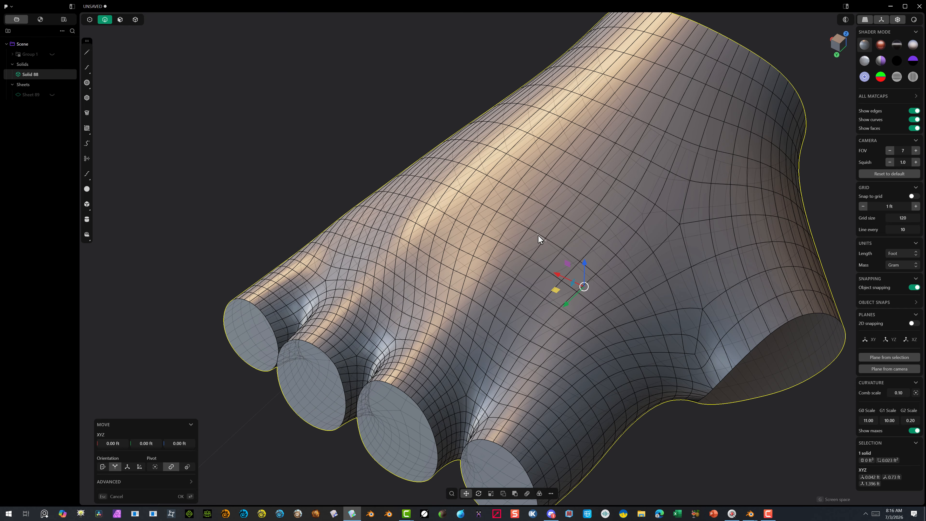
{"action": "scroll", "coordinate": [539, 237], "scroll_direction": "down", "scroll_amount": 5}
{"action": "middle_click_drag", "start_coordinate": [564, 178], "coordinate": [470, 225]}
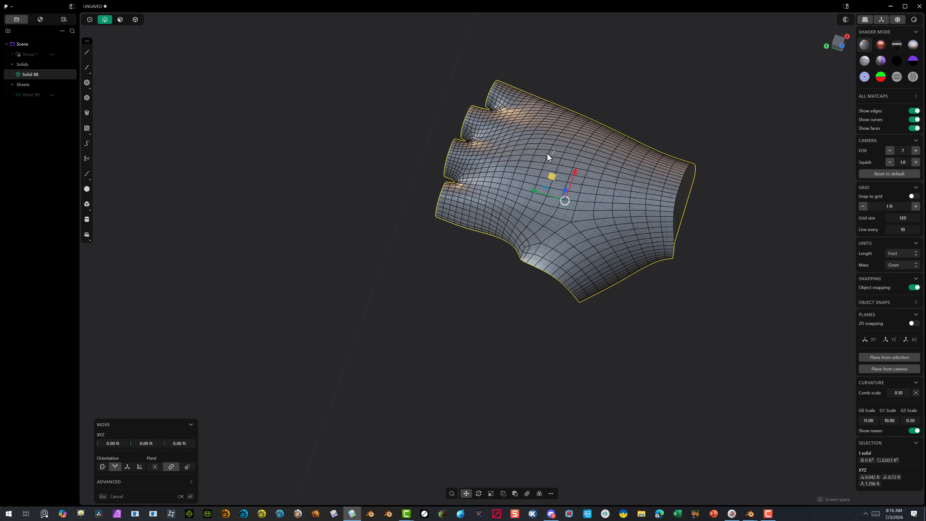
{"action": "middle_click_drag", "start_coordinate": [547, 154], "coordinate": [585, 210]}
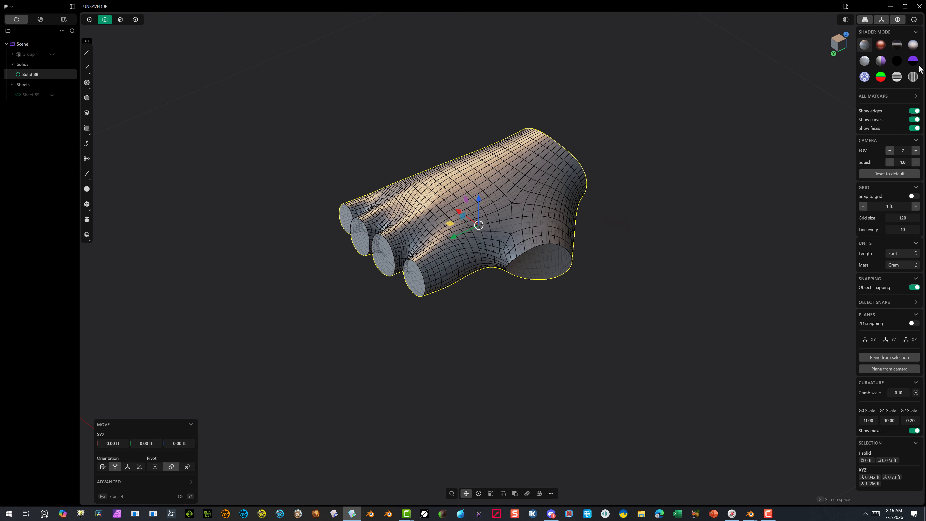
Step: Turn off the edge display and switch the viewport to render mode
{"action": "left_click", "coordinate": [914, 110]}
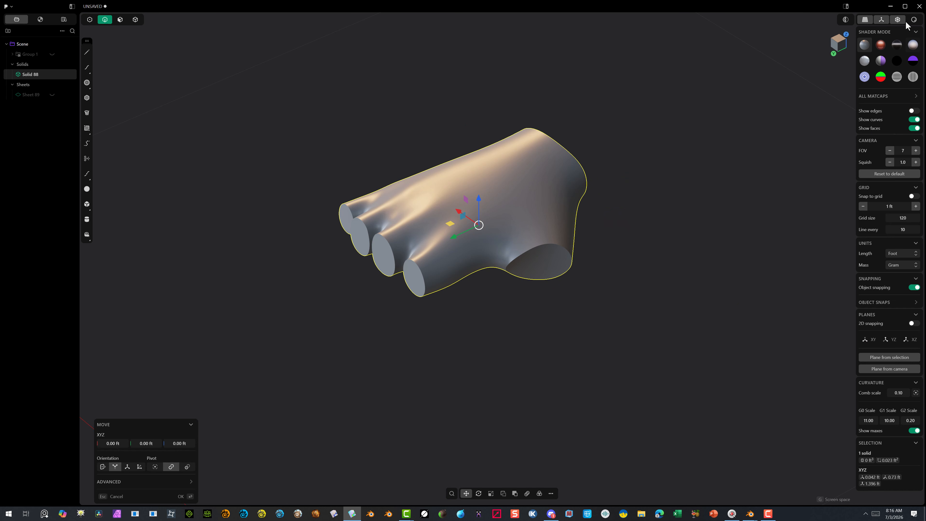
{"action": "left_click", "coordinate": [914, 20]}
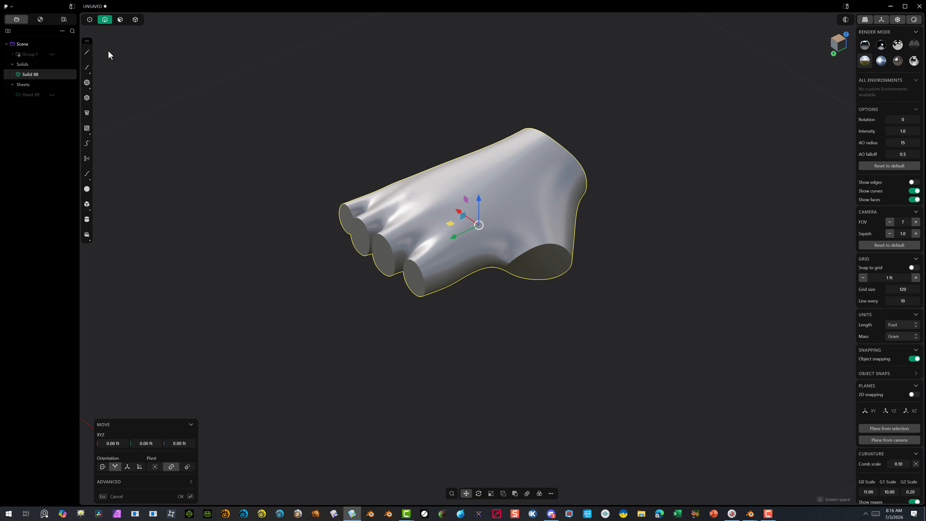
Step: Apply the Bronze material preset to the hand solid
{"action": "key", "text": "m"}
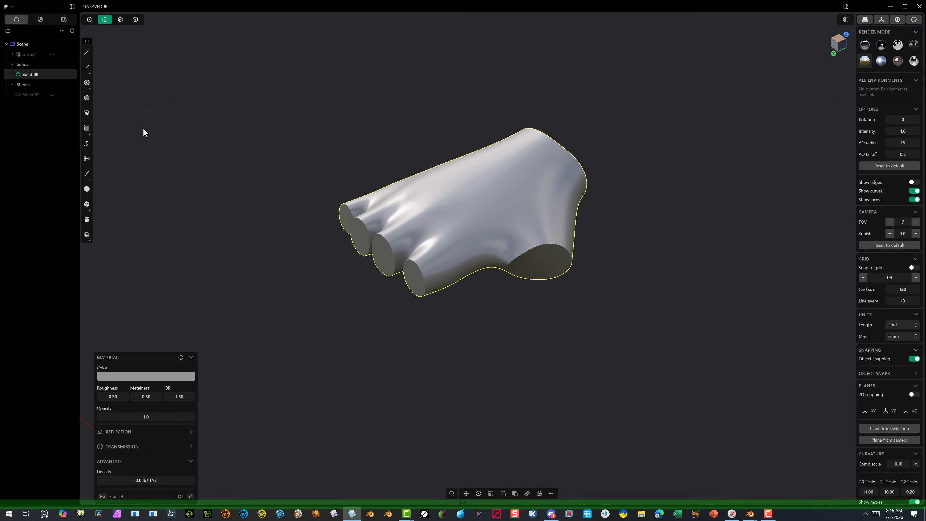
{"action": "left_click", "coordinate": [45, 23]}
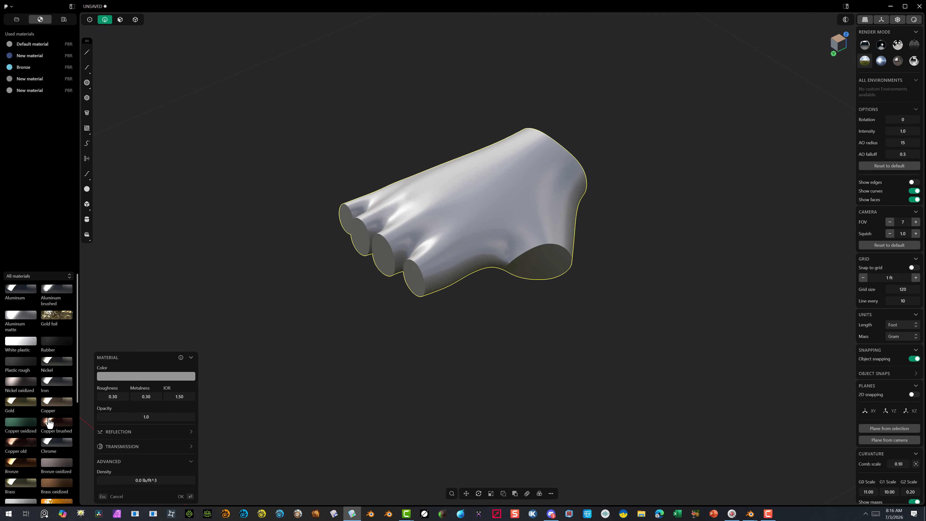
{"action": "left_click", "coordinate": [21, 464]}
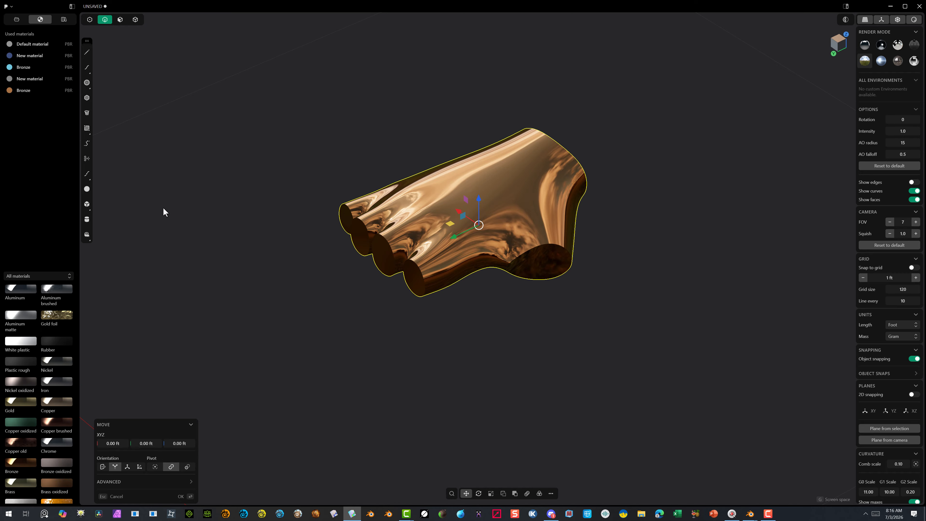
Step: Change the hand material's color to a light blue with RGB 152, 178, 230
{"action": "key", "text": "m"}
{"action": "left_click", "coordinate": [147, 377]}
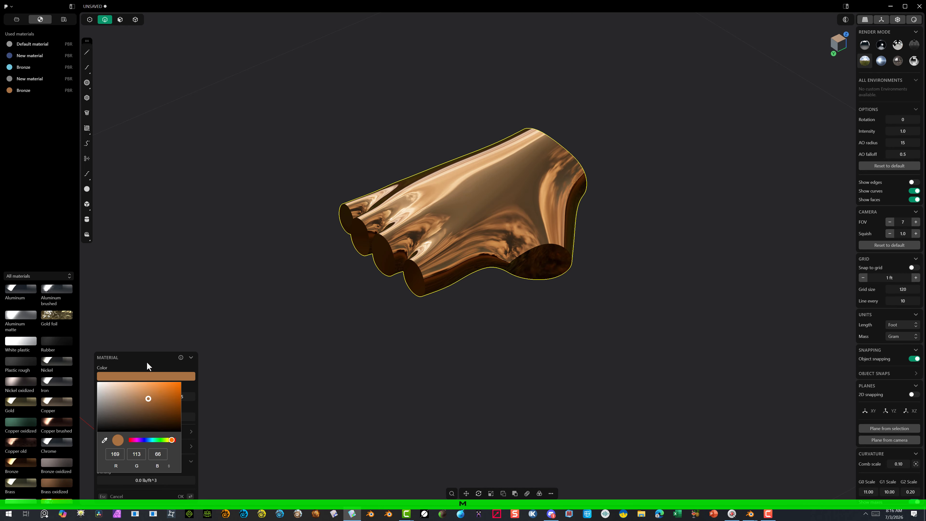
{"action": "left_click", "coordinate": [147, 440]}
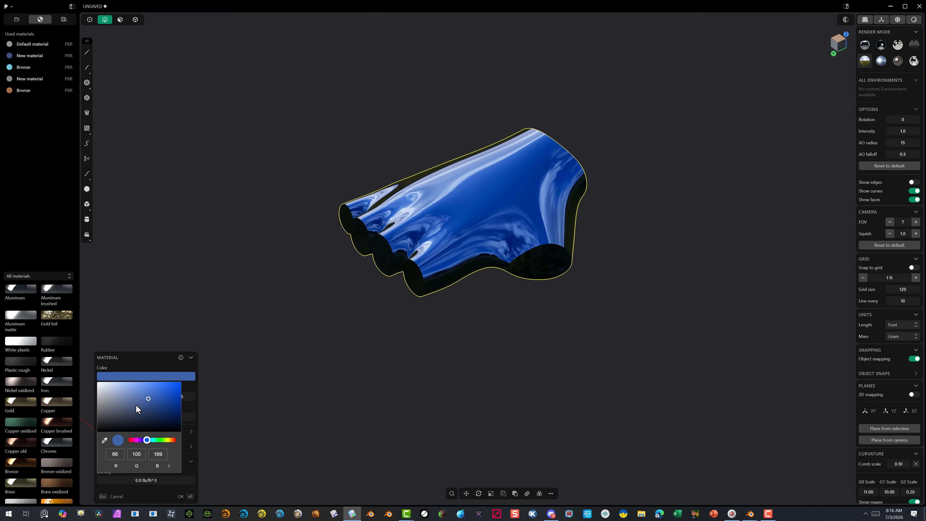
{"action": "left_click_drag", "start_coordinate": [136, 408], "coordinate": [126, 387]}
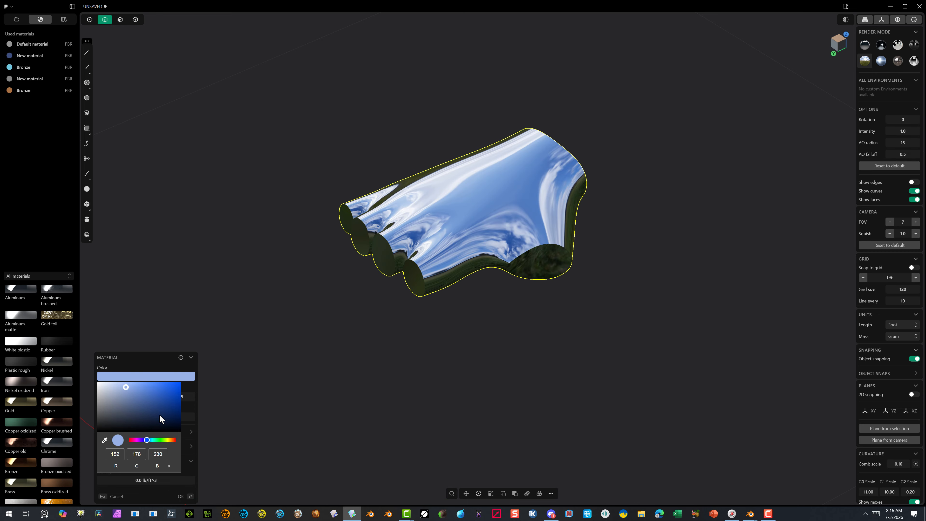
{"action": "left_click", "coordinate": [181, 496]}
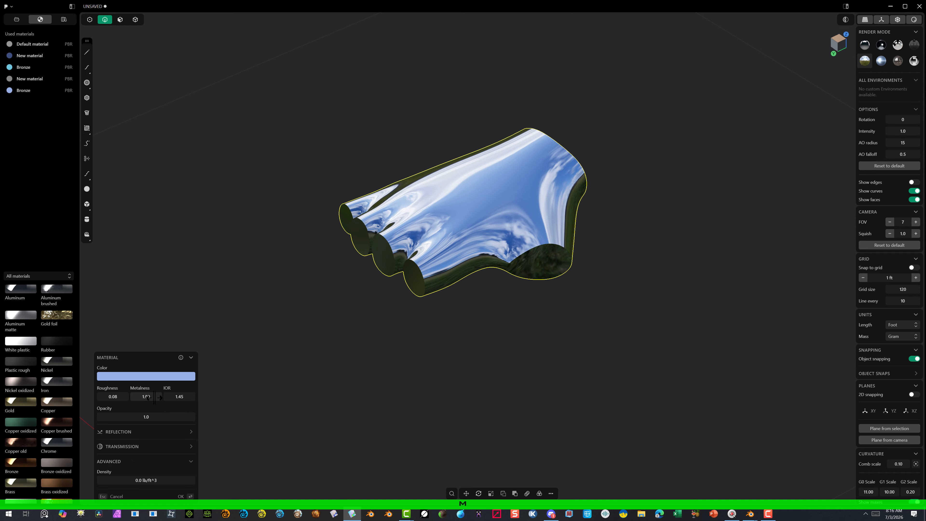
Step: Set the hand material's metalness to 0.00 and adjust its roughness slightly
{"action": "left_click_drag", "start_coordinate": [154, 397], "coordinate": [111, 396]}
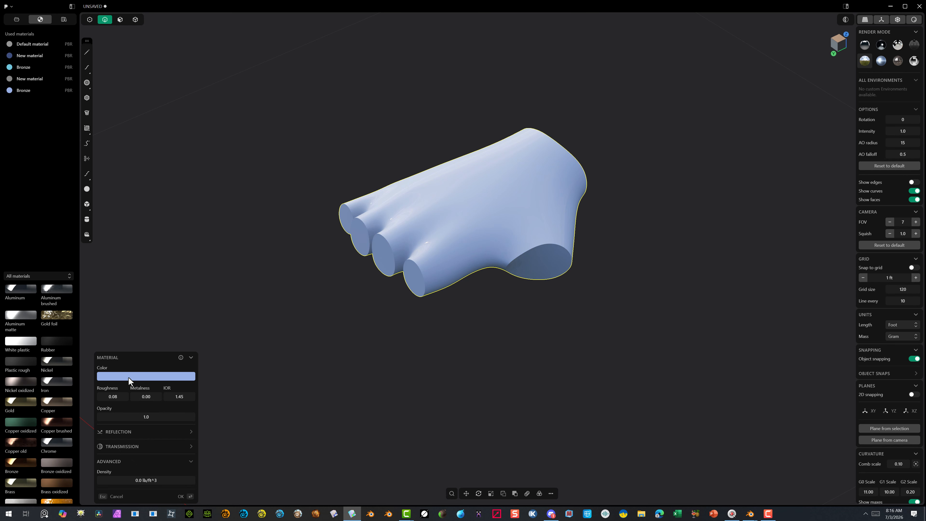
{"action": "left_click_drag", "start_coordinate": [112, 396], "coordinate": [116, 396]}
{"action": "left_click", "coordinate": [180, 497]}
{"action": "key", "text": "g"}
{"action": "scroll", "coordinate": [346, 255], "scroll_direction": "up", "scroll_amount": 5}
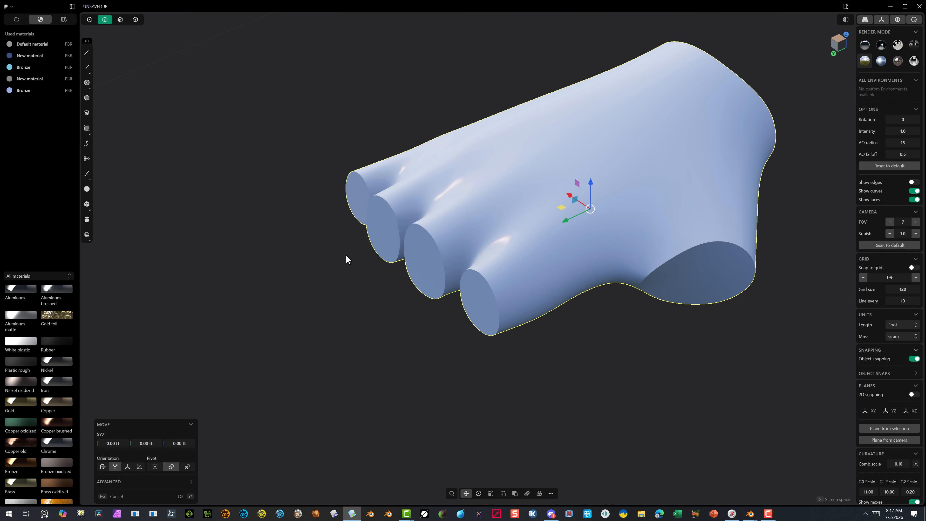
{"action": "middle_click_drag", "start_coordinate": [474, 254], "coordinate": [477, 224]}
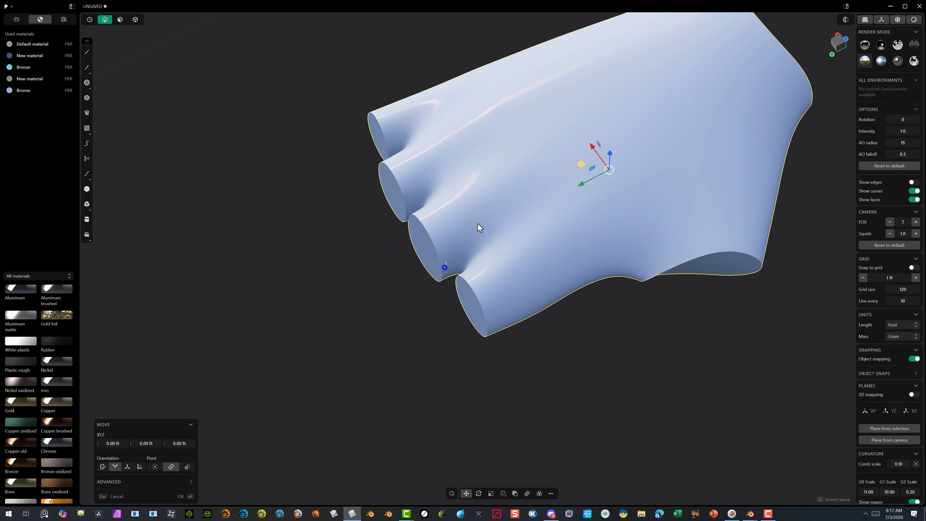
Step: Examine the smoothness of the rendered hand up close and frame the whole hand in the Top view
{"action": "scroll", "coordinate": [620, 108], "scroll_direction": "down", "scroll_amount": 3}
{"action": "scroll", "coordinate": [723, 35], "scroll_direction": "up", "scroll_amount": 3}
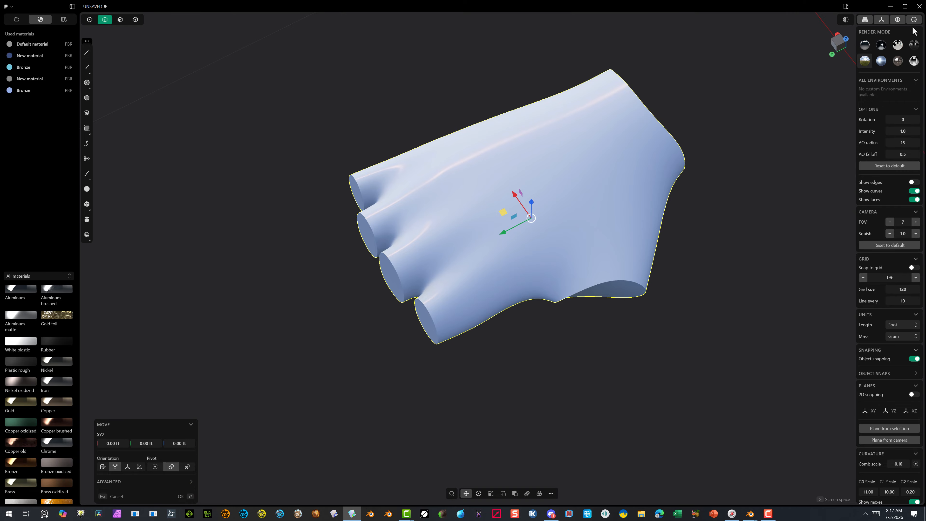
{"action": "left_click", "coordinate": [915, 25]}
{"action": "scroll", "coordinate": [542, 186], "scroll_direction": "up", "scroll_amount": 2}
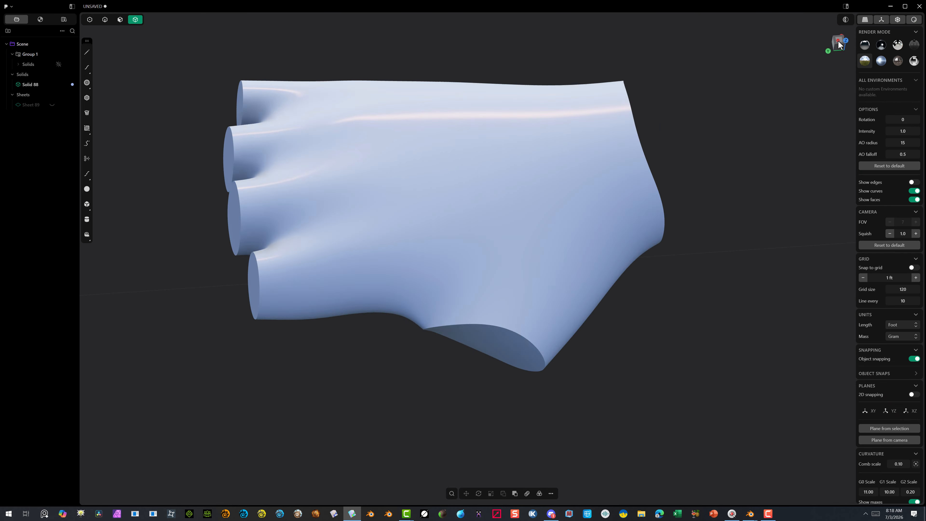
{"action": "left_click", "coordinate": [838, 40]}
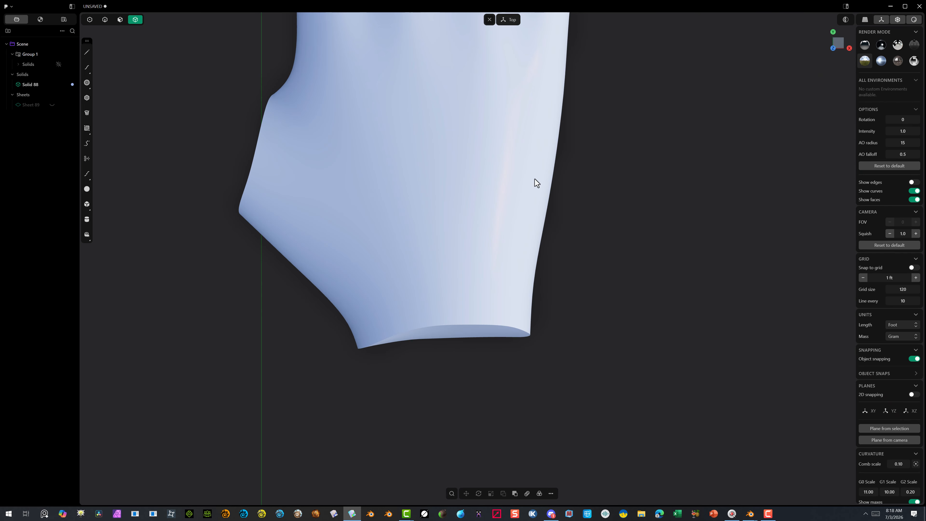
{"action": "scroll", "coordinate": [409, 266], "scroll_direction": "up", "scroll_amount": 3}
{"action": "scroll", "coordinate": [381, 246], "scroll_direction": "down", "scroll_amount": 4}
{"action": "middle_click_drag", "start_coordinate": [607, 204], "coordinate": [658, 300], "text": "shift"}
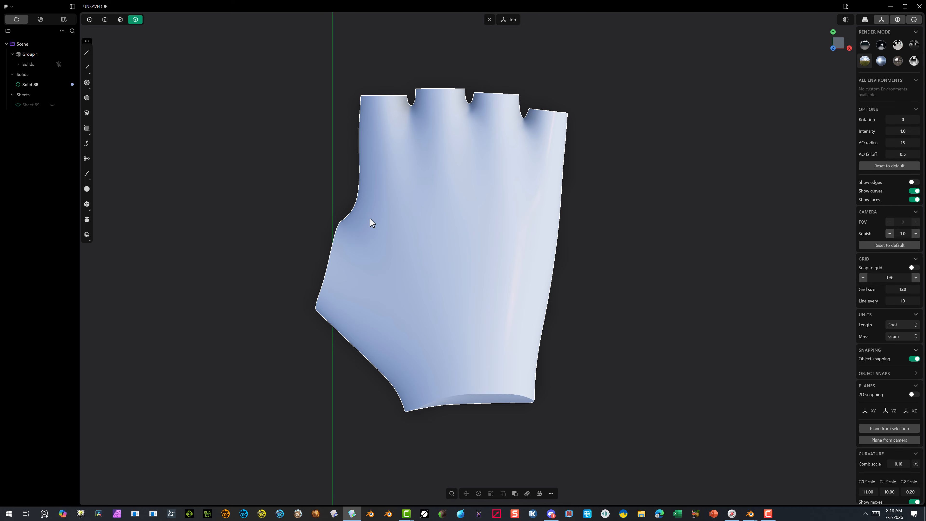
Step: Start a spline curve and change the viewport from render mode to the grey matcap shader mode
{"action": "left_click", "coordinate": [87, 67]}
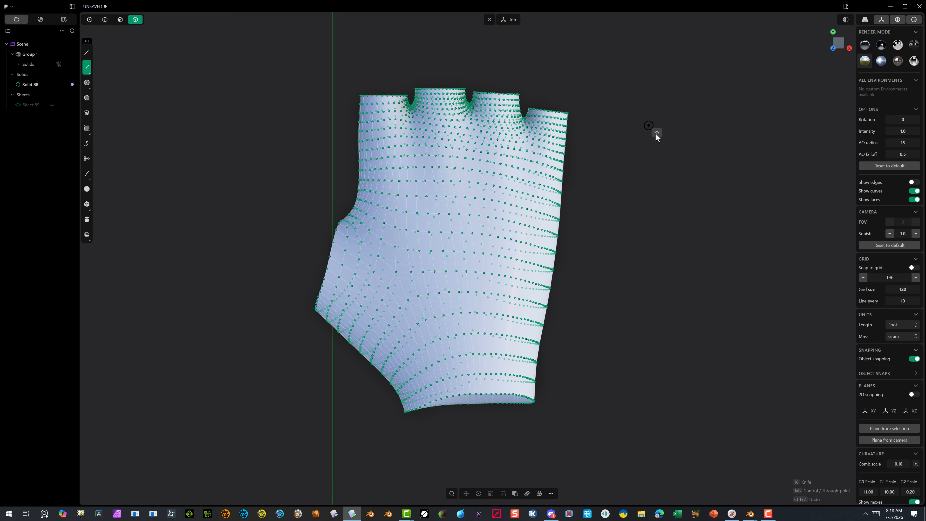
{"action": "scroll", "coordinate": [662, 144], "scroll_direction": "up", "scroll_amount": 3}
{"action": "scroll", "coordinate": [660, 146], "scroll_direction": "down", "scroll_amount": 3}
{"action": "left_click", "coordinate": [898, 19]}
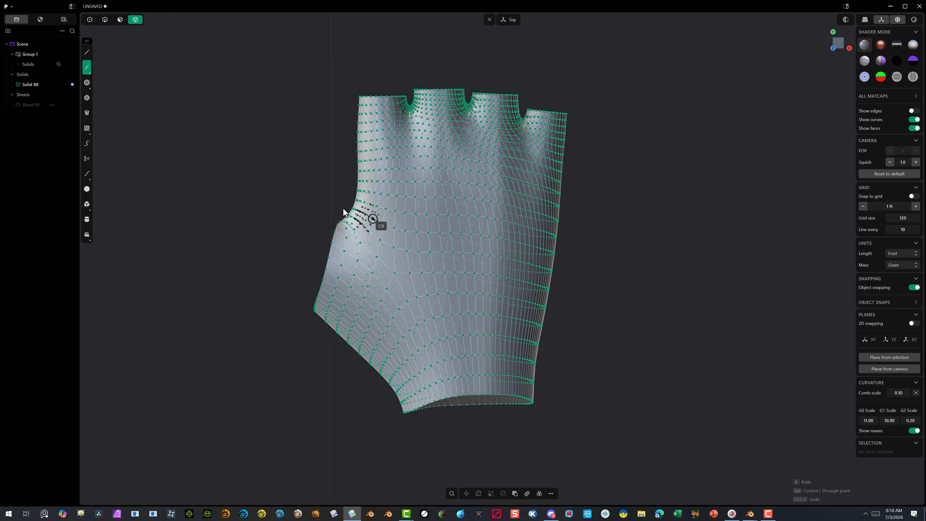
{"action": "scroll", "coordinate": [310, 187], "scroll_direction": "up", "scroll_amount": 3}
{"action": "scroll", "coordinate": [313, 166], "scroll_direction": "down", "scroll_amount": 3}
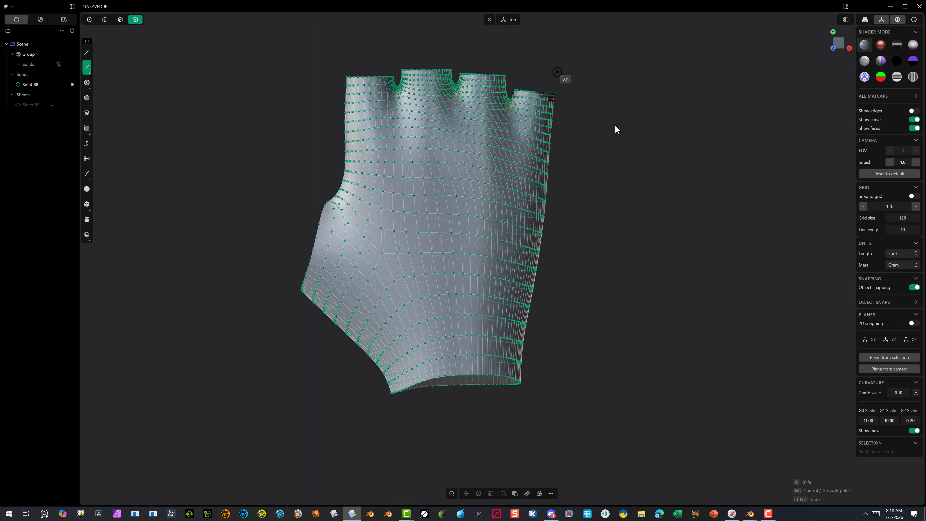
Step: Draw a curved spline about 0.14 ft long, running from above the thumb notch across the thumb base to below the wrist
{"action": "scroll", "coordinate": [595, 261], "scroll_direction": "up", "scroll_amount": 2}
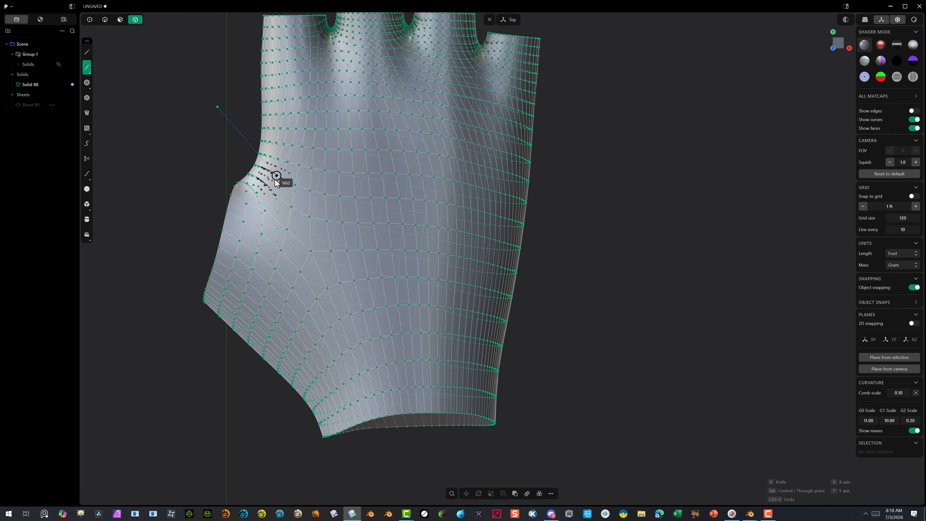
{"action": "scroll", "coordinate": [280, 194], "scroll_direction": "up", "scroll_amount": 4}
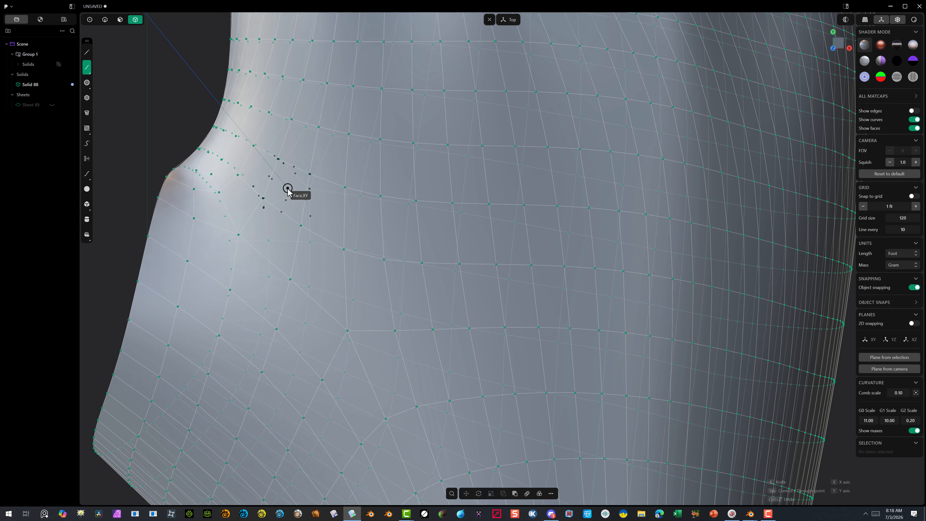
{"action": "scroll", "coordinate": [298, 362], "scroll_direction": "down", "scroll_amount": 4}
{"action": "scroll", "coordinate": [299, 364], "scroll_direction": "down", "scroll_amount": 1}
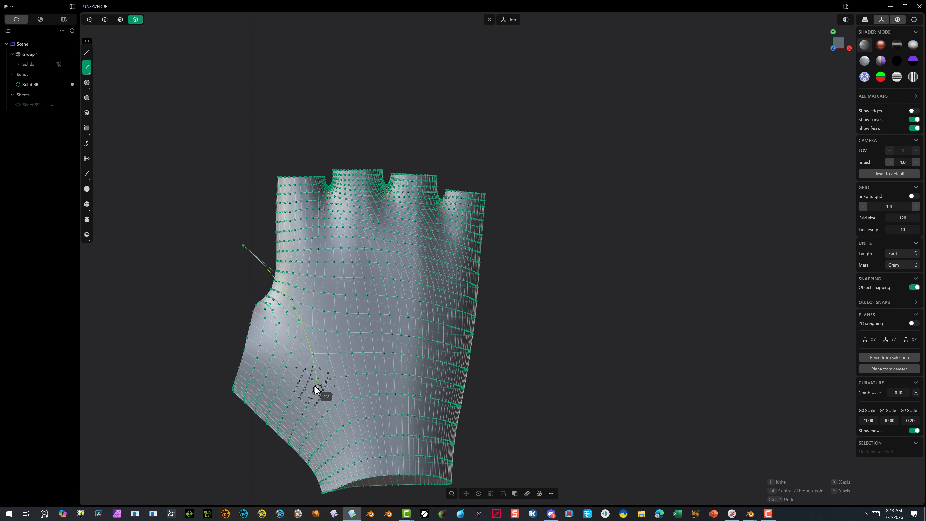
{"action": "scroll", "coordinate": [315, 391], "scroll_direction": "up", "scroll_amount": 3}
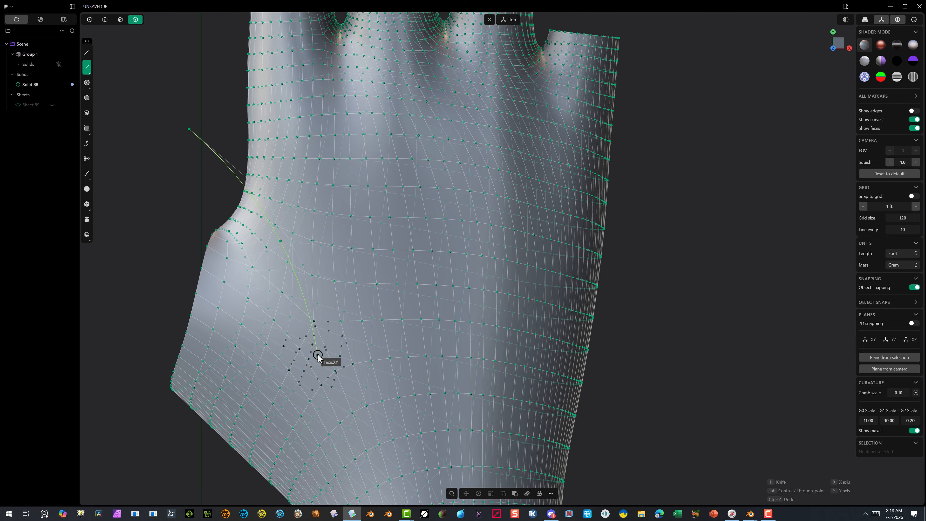
{"action": "left_click", "coordinate": [319, 354]}
{"action": "scroll", "coordinate": [287, 451], "scroll_direction": "down", "scroll_amount": 3}
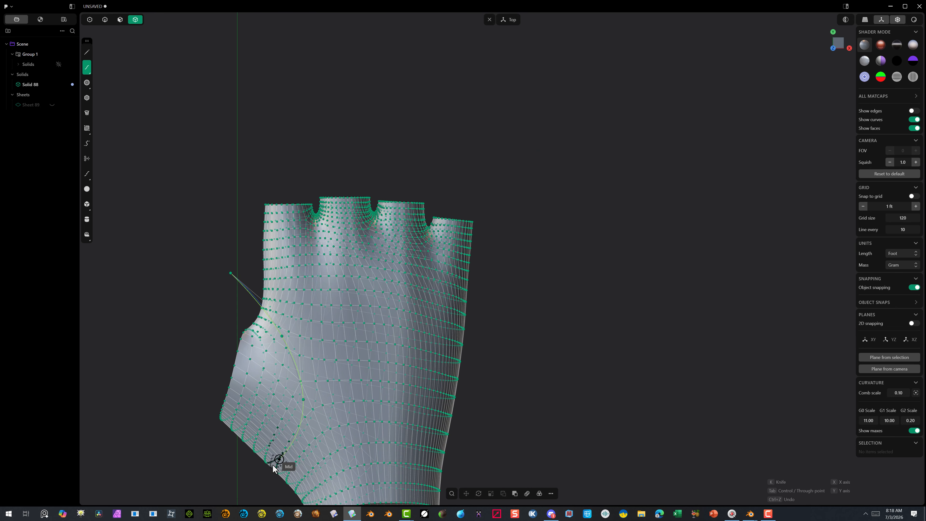
{"action": "middle_click_drag", "start_coordinate": [259, 476], "coordinate": [348, 283], "text": "shift"}
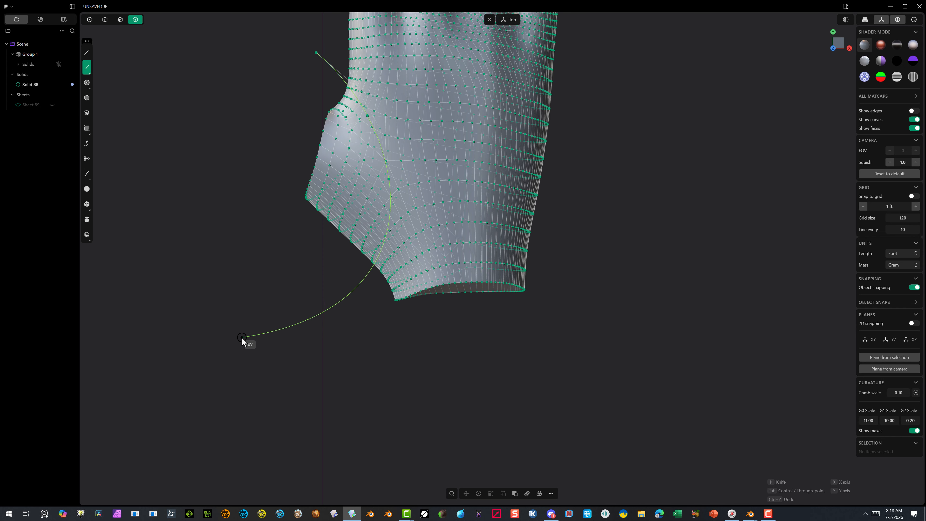
{"action": "right_click", "coordinate": [242, 337]}
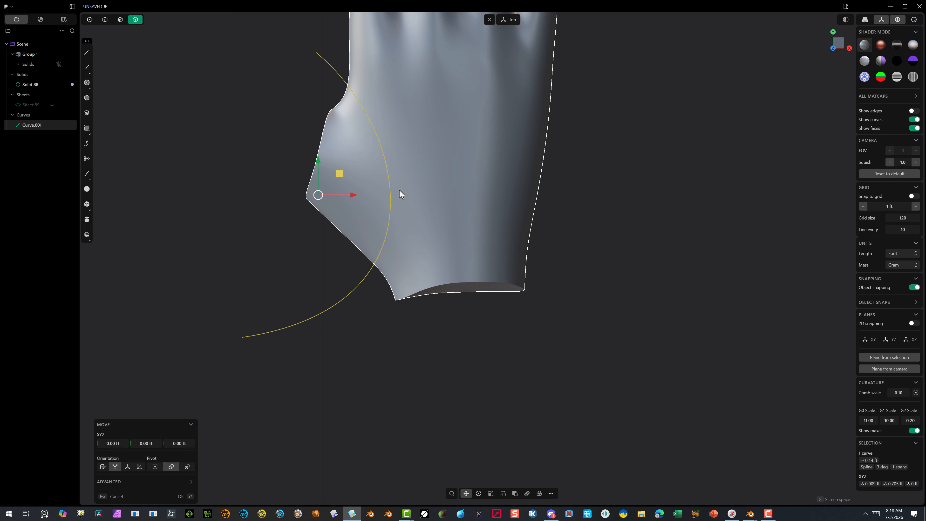
Step: Compare the curve with the hand in the Bottom and Top views, deselect it and select the hand solid
{"action": "scroll", "coordinate": [670, 82], "scroll_direction": "down", "scroll_amount": 3}
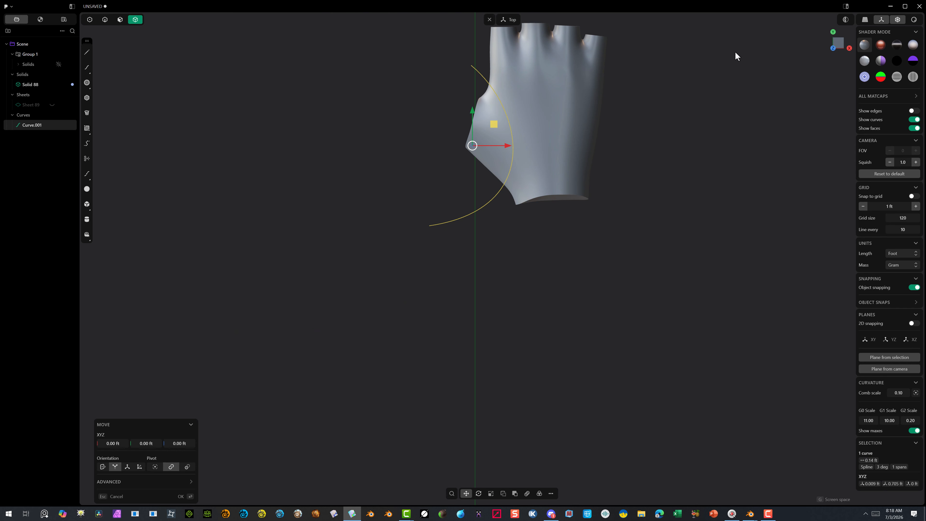
{"action": "left_click", "coordinate": [838, 42]}
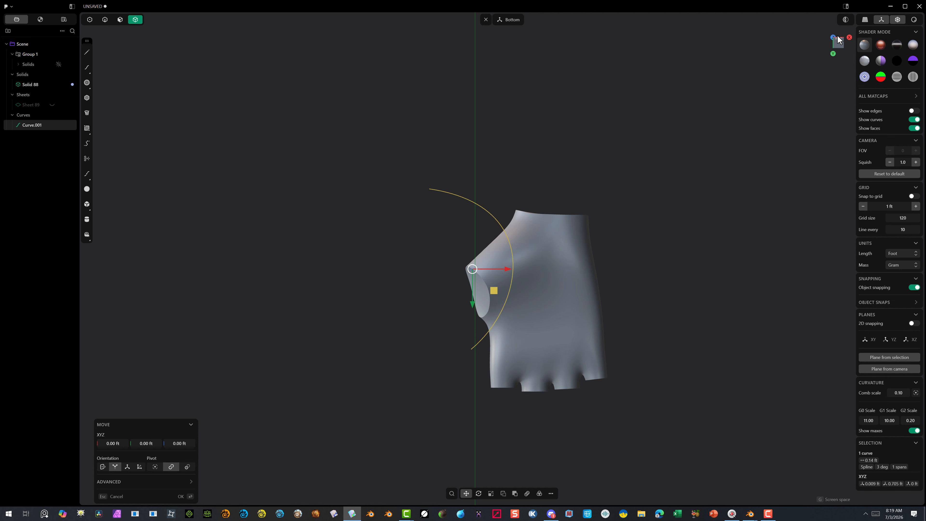
{"action": "left_click", "coordinate": [837, 36]}
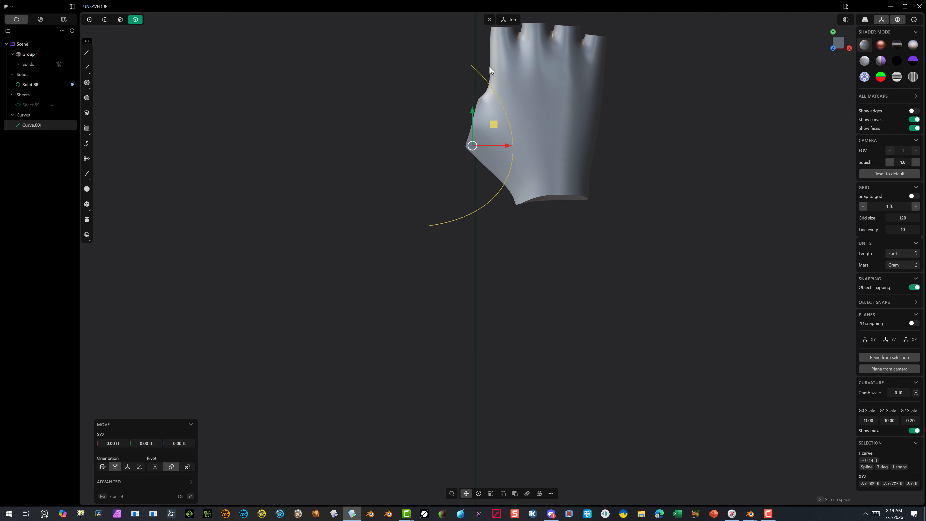
{"action": "scroll", "coordinate": [489, 73], "scroll_direction": "up", "scroll_amount": 5}
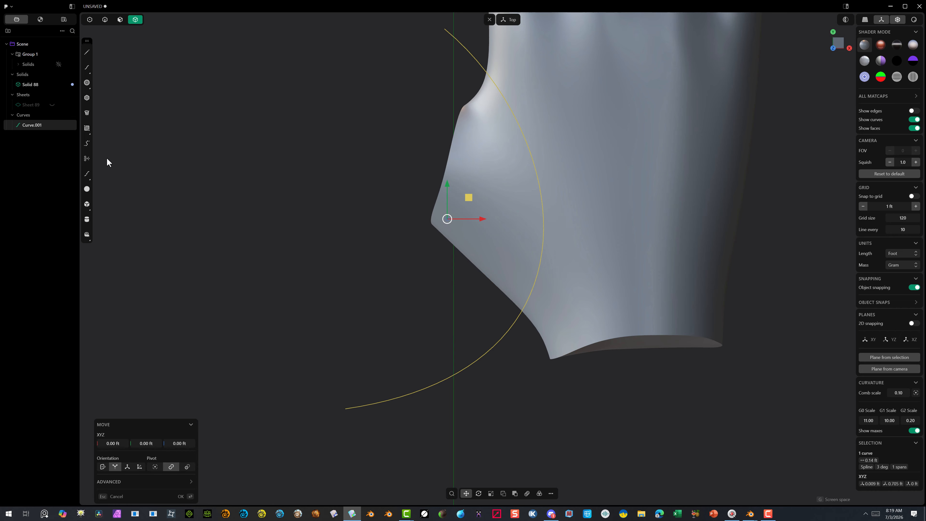
{"action": "left_click", "coordinate": [208, 133]}
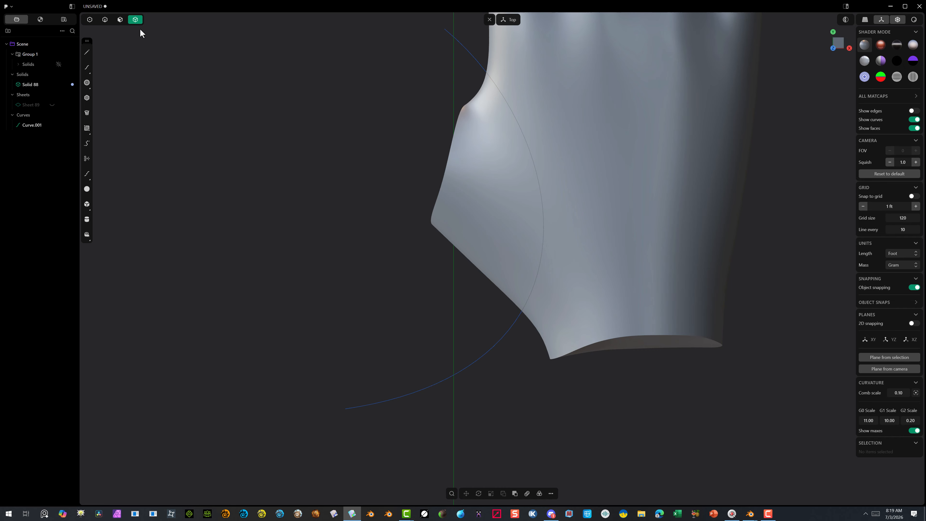
{"action": "left_click", "coordinate": [605, 73]}
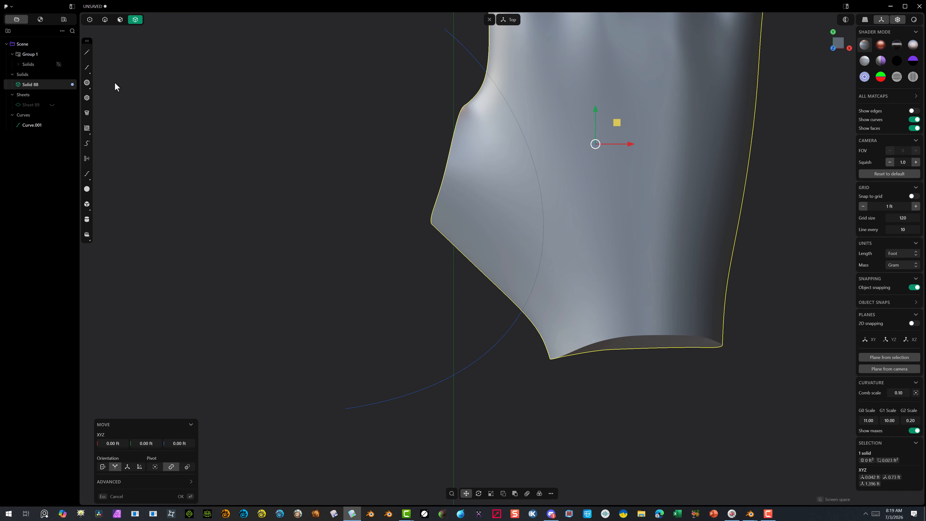
{"action": "right_click", "coordinate": [32, 86]}
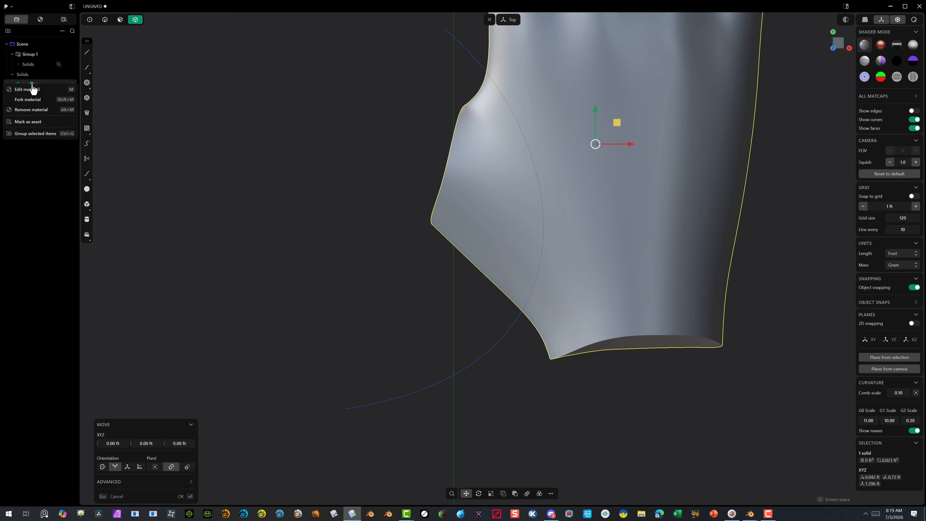
{"action": "left_click", "coordinate": [224, 58]}
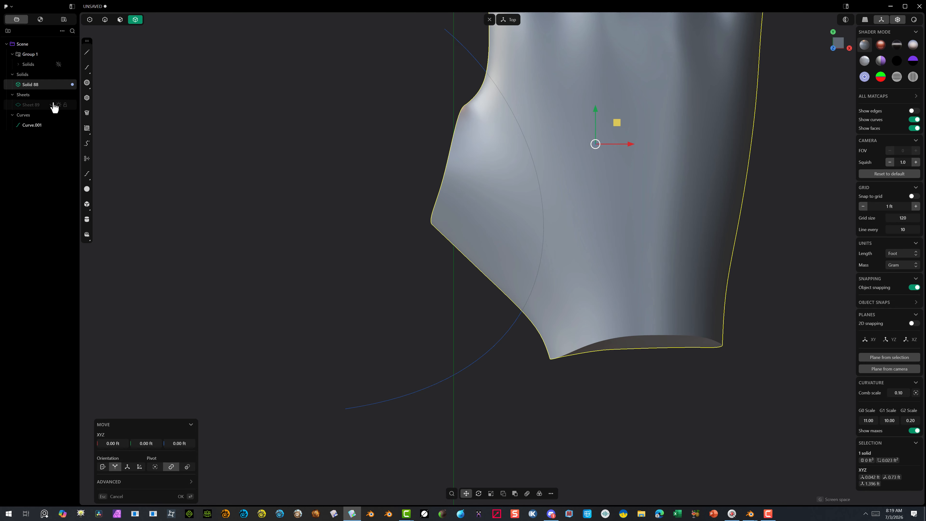
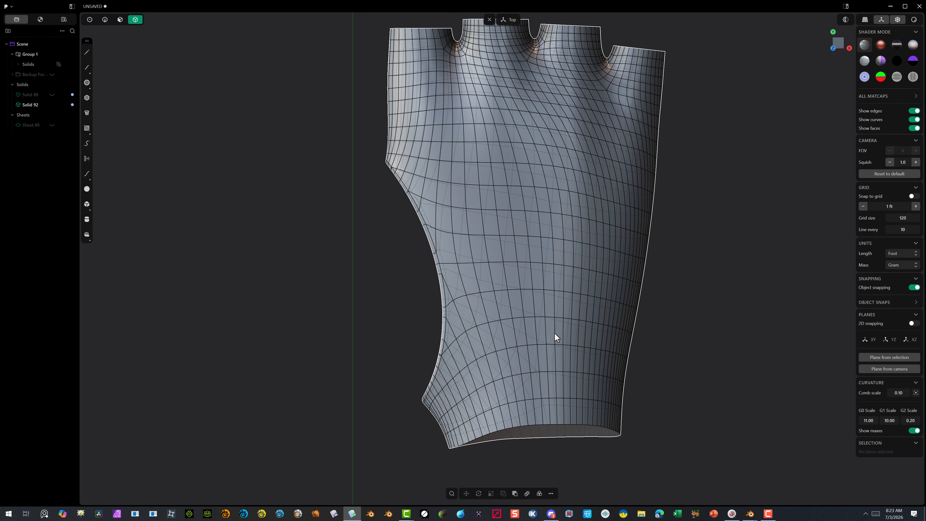
Step: Switch to face selection and select a horizontal row of faces just above the wrist opening
{"action": "scroll", "coordinate": [530, 290], "scroll_direction": "up", "scroll_amount": 3}
{"action": "scroll", "coordinate": [523, 287], "scroll_direction": "down", "scroll_amount": 3}
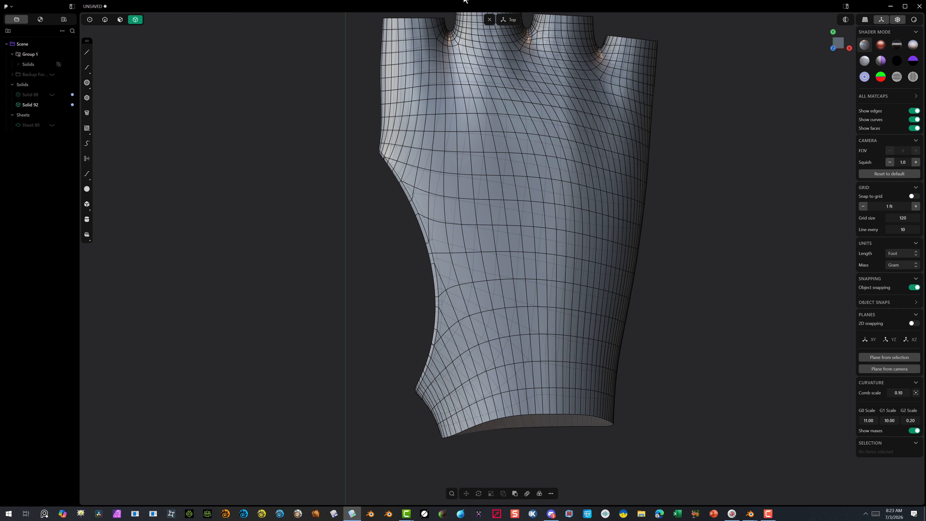
{"action": "scroll", "coordinate": [624, 176], "scroll_direction": "up", "scroll_amount": 2}
{"action": "scroll", "coordinate": [468, 156], "scroll_direction": "up", "scroll_amount": 1}
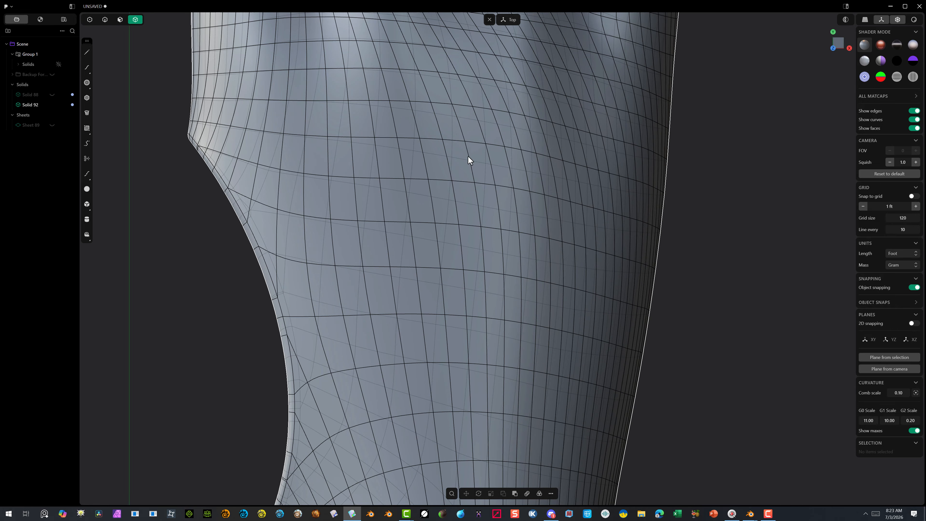
{"action": "scroll", "coordinate": [466, 153], "scroll_direction": "down", "scroll_amount": 3}
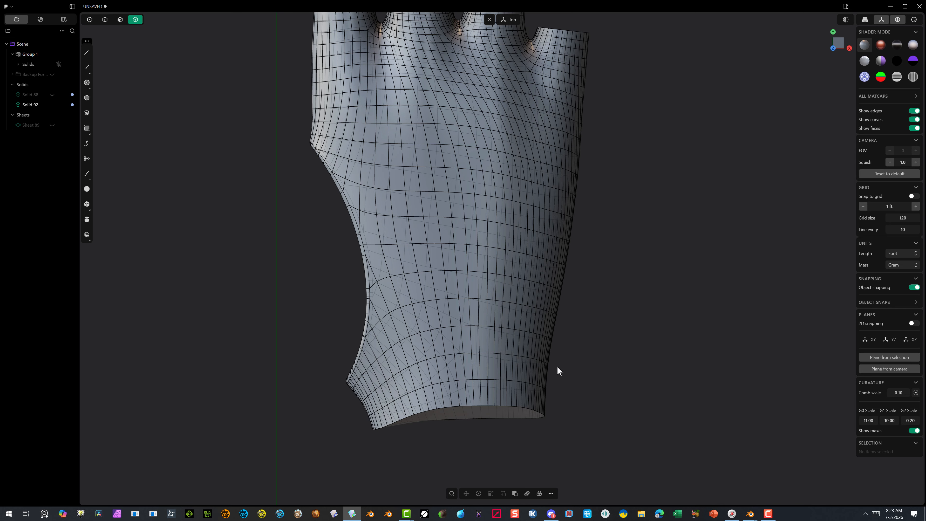
{"action": "left_click", "coordinate": [120, 20]}
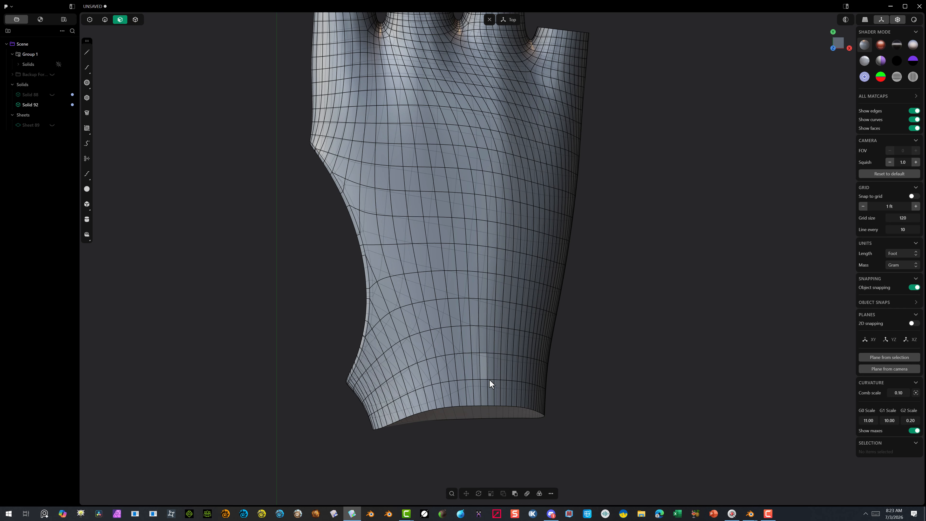
{"action": "left_click_drag", "start_coordinate": [565, 376], "coordinate": [411, 376]}
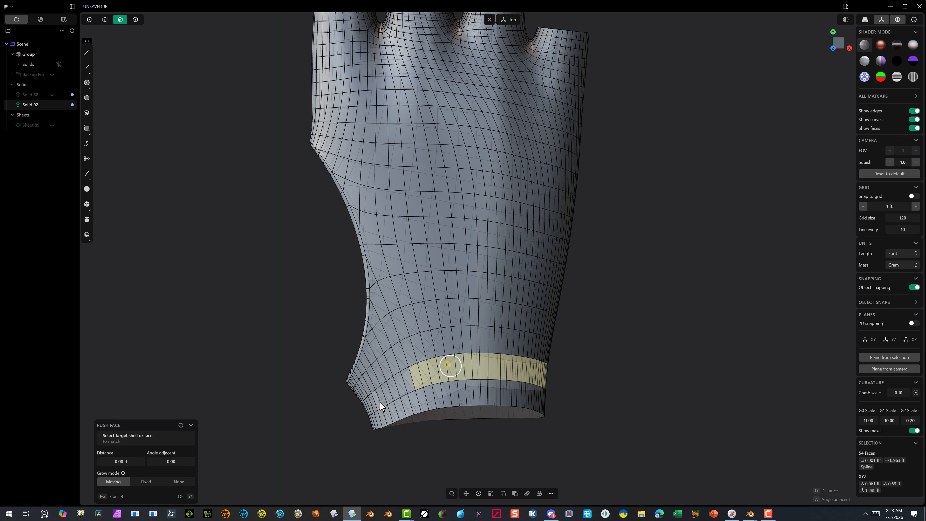
Step: Extend the selected wrist row to the hand's thumb-side edge and deselect the stray faces below it
{"action": "scroll", "coordinate": [437, 405], "scroll_direction": "down", "scroll_amount": 5}
{"action": "scroll", "coordinate": [432, 461], "scroll_direction": "up", "scroll_amount": 8}
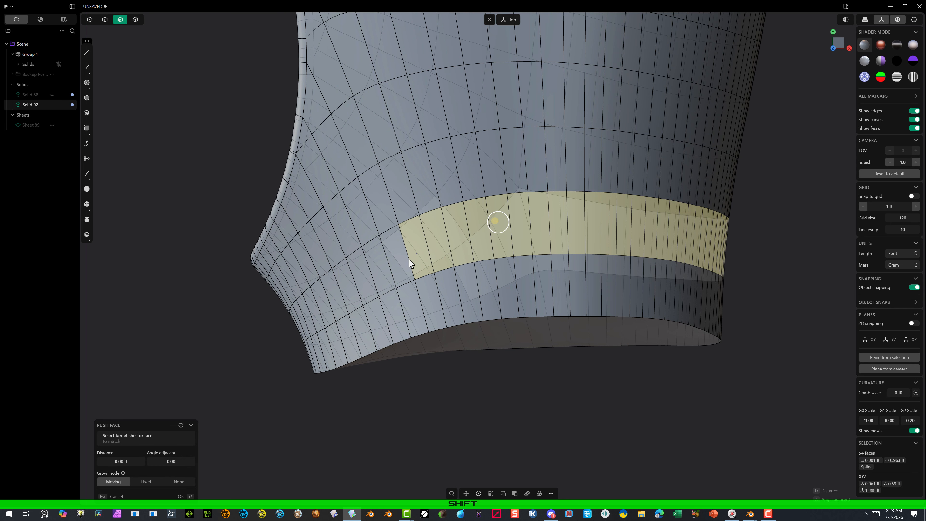
{"action": "left_click", "coordinate": [378, 278], "text": "shift"}
{"action": "left_click", "coordinate": [339, 304], "text": "shift"}
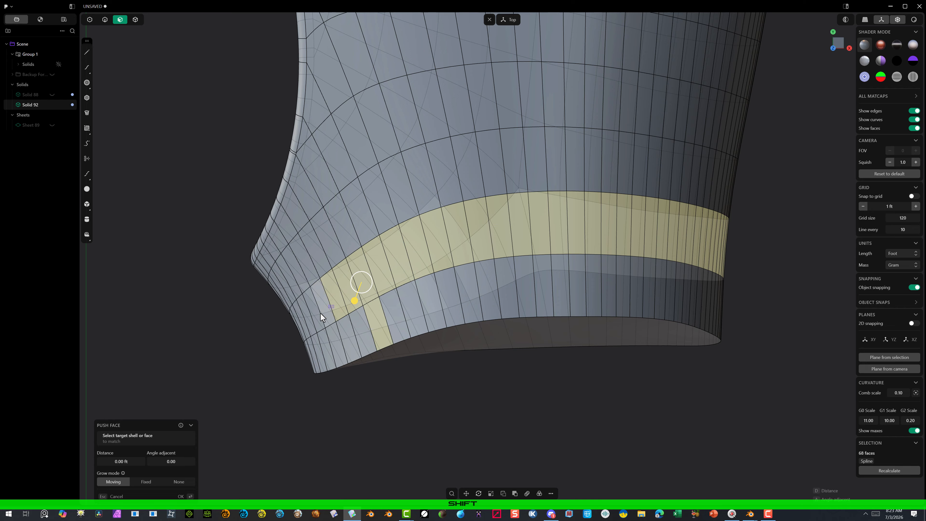
{"action": "left_click", "coordinate": [297, 338], "text": "shift"}
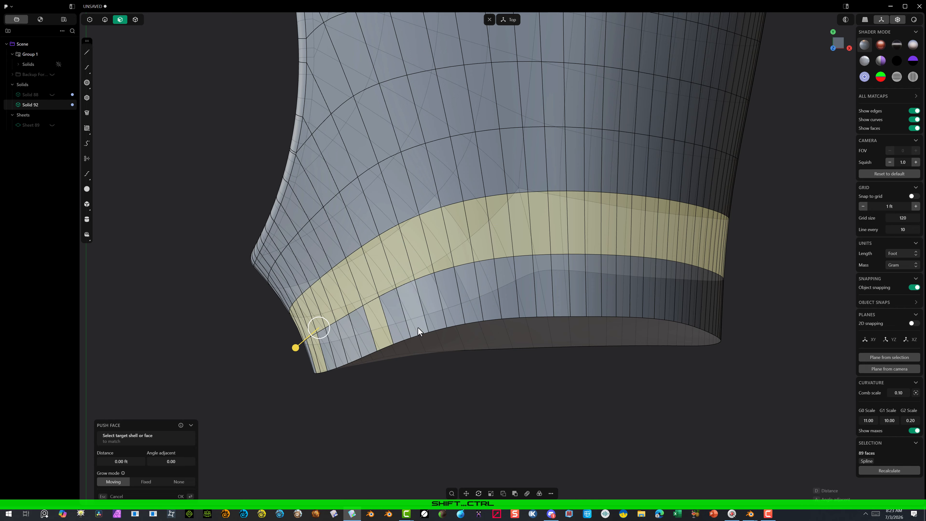
{"action": "left_click_drag", "start_coordinate": [346, 352], "coordinate": [296, 402], "text": "ctrl"}
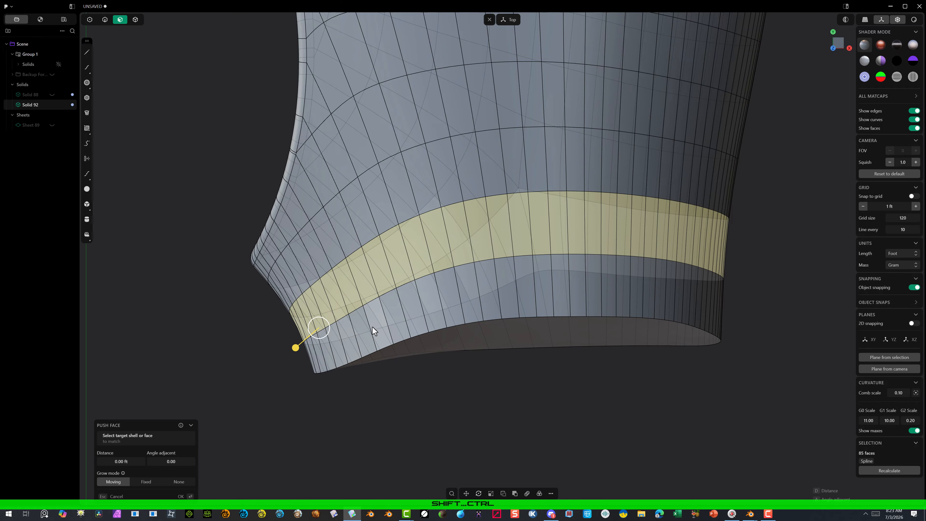
Step: Examine the selected wrist faces from the thumb side and the underside for gaps and stray faces
{"action": "middle_click_drag", "start_coordinate": [380, 353], "coordinate": [447, 302]}
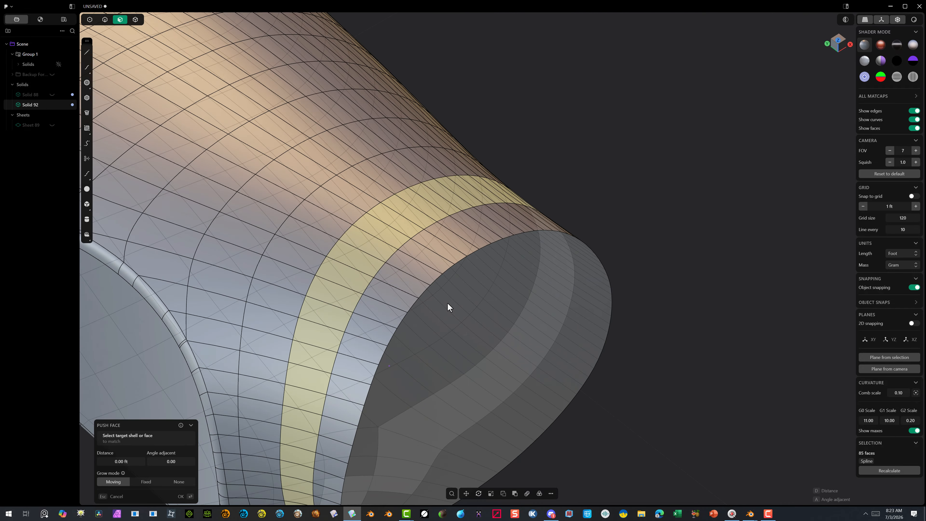
{"action": "scroll", "coordinate": [412, 400], "scroll_direction": "down", "scroll_amount": 3}
{"action": "scroll", "coordinate": [411, 401], "scroll_direction": "up", "scroll_amount": 3}
{"action": "middle_click_drag", "start_coordinate": [411, 400], "coordinate": [432, 288]}
{"action": "scroll", "coordinate": [448, 397], "scroll_direction": "up", "scroll_amount": 5}
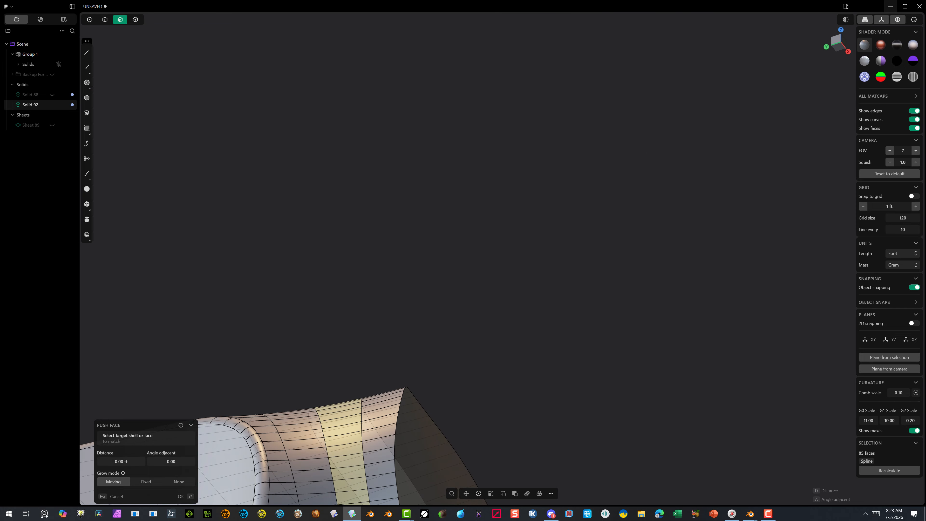
{"action": "mouse_move", "coordinate": [681, 197]}
{"action": "middle_mouse_down", "text": "shift"}
{"action": "mouse_move", "coordinate": [667, 163]}
{"action": "mouse_move", "coordinate": [709, 27]}
{"action": "middle_mouse_up", "text": "shift"}
{"action": "middle_click_drag", "start_coordinate": [658, 206], "coordinate": [674, 106], "text": "shift"}
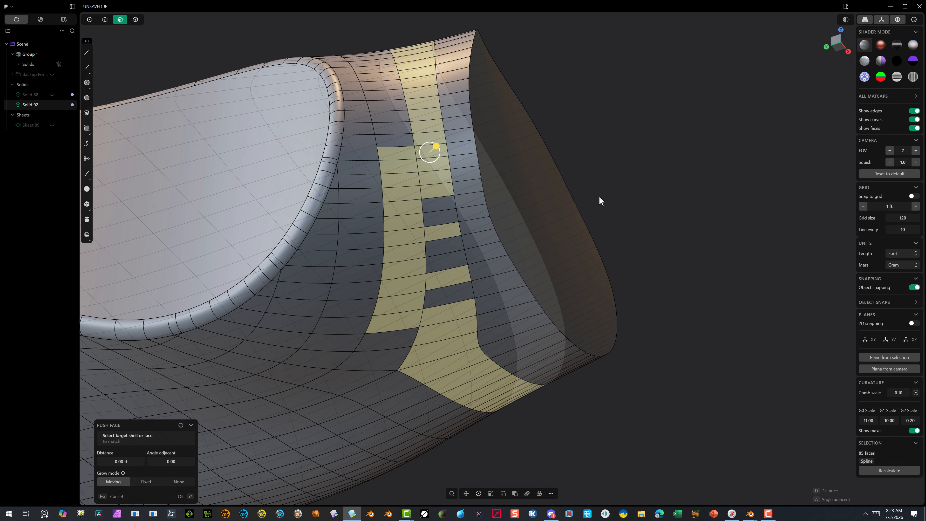
Step: Fill the missing faces in the wrist band on the underside and deselect the stray faces beside it
{"action": "left_click_drag", "start_coordinate": [446, 197], "coordinate": [444, 306], "text": "shift"}
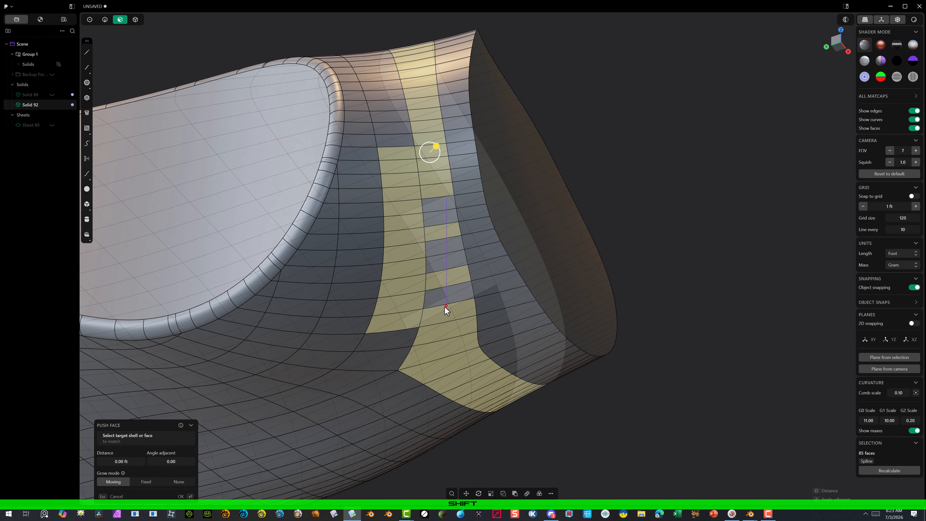
{"action": "left_click_drag", "start_coordinate": [394, 155], "coordinate": [370, 364], "text": "ctrl"}
{"action": "mouse_move", "coordinate": [568, 251]}
{"action": "middle_mouse_down"}
{"action": "mouse_move", "coordinate": [604, 239]}
{"action": "mouse_move", "coordinate": [597, 342]}
{"action": "mouse_move", "coordinate": [641, 180]}
{"action": "mouse_move", "coordinate": [637, 226]}
{"action": "mouse_move", "coordinate": [546, 201]}
{"action": "mouse_move", "coordinate": [569, 253]}
{"action": "middle_mouse_up"}
{"action": "right_click_drag", "start_coordinate": [569, 252], "coordinate": [302, 267]}
{"action": "left_click_drag", "start_coordinate": [593, 128], "coordinate": [526, 130], "text": "ctrl"}
{"action": "middle_click_drag", "start_coordinate": [447, 199], "coordinate": [578, 69]}
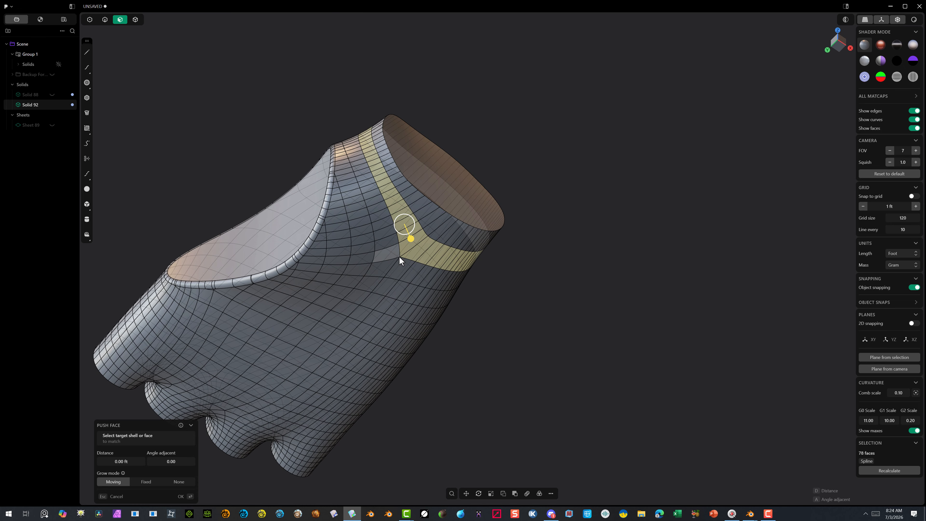
Step: Examine the wrist face band from the underside, wrist opening and back of the hand for gaps or stray faces
{"action": "middle_click_drag", "start_coordinate": [408, 214], "coordinate": [446, 194]}
{"action": "scroll", "coordinate": [400, 222], "scroll_direction": "up", "scroll_amount": 3}
{"action": "scroll", "coordinate": [445, 193], "scroll_direction": "down", "scroll_amount": 5}
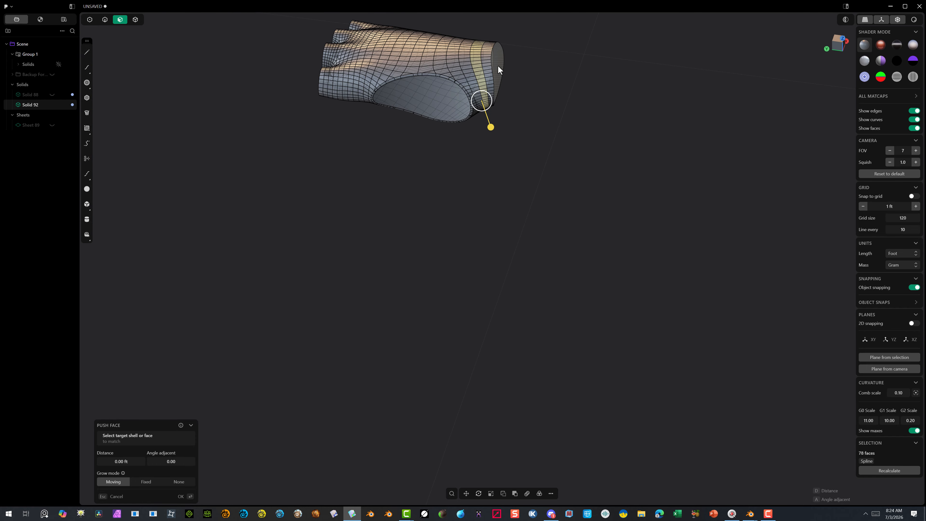
{"action": "middle_click_drag", "start_coordinate": [498, 65], "coordinate": [460, 114]}
{"action": "right_click_drag", "start_coordinate": [683, 77], "coordinate": [692, 371]}
{"action": "scroll", "coordinate": [566, 343], "scroll_direction": "up", "scroll_amount": 5}
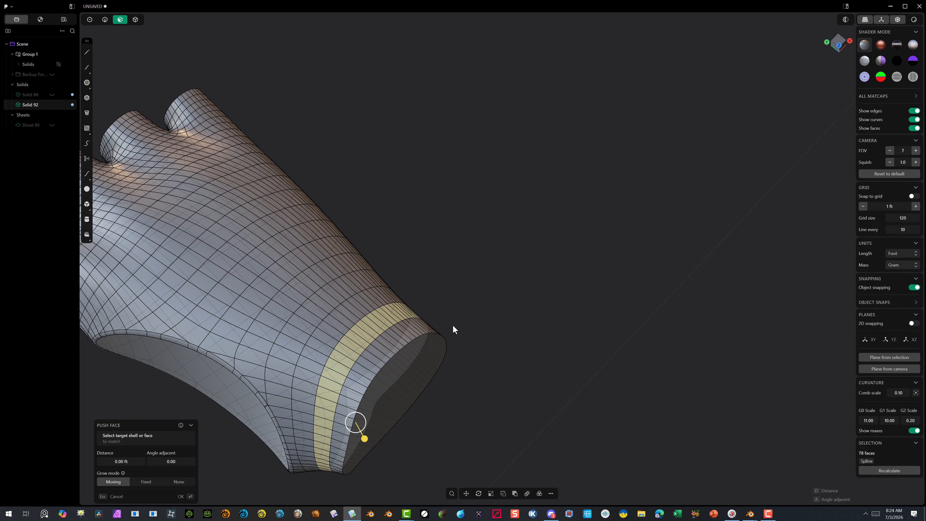
{"action": "middle_click_drag", "start_coordinate": [452, 324], "coordinate": [319, 236]}
{"action": "mouse_move", "coordinate": [305, 120]}
{"action": "middle_mouse_down"}
{"action": "mouse_move", "coordinate": [287, 133]}
{"action": "mouse_move", "coordinate": [295, 147]}
{"action": "mouse_move", "coordinate": [296, 135]}
{"action": "middle_mouse_up"}
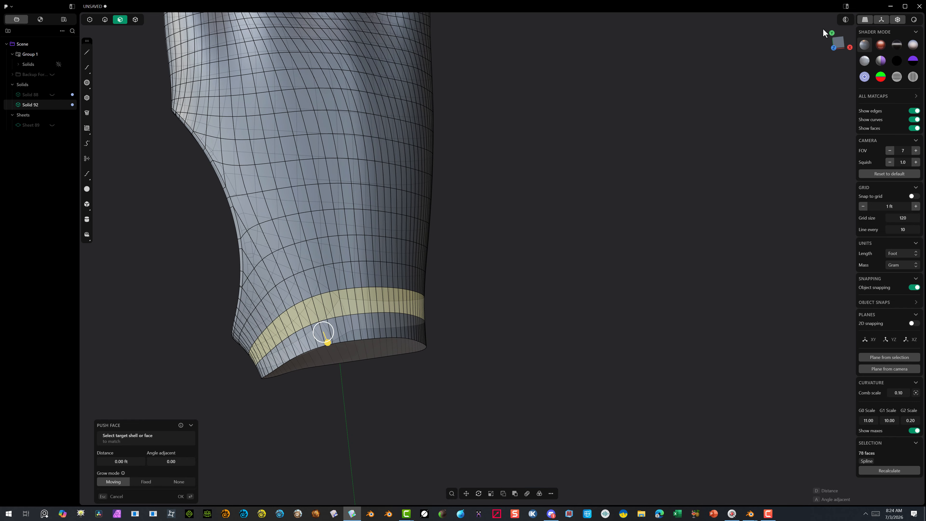
{"action": "scroll", "coordinate": [604, 172], "scroll_direction": "down", "scroll_amount": 5}
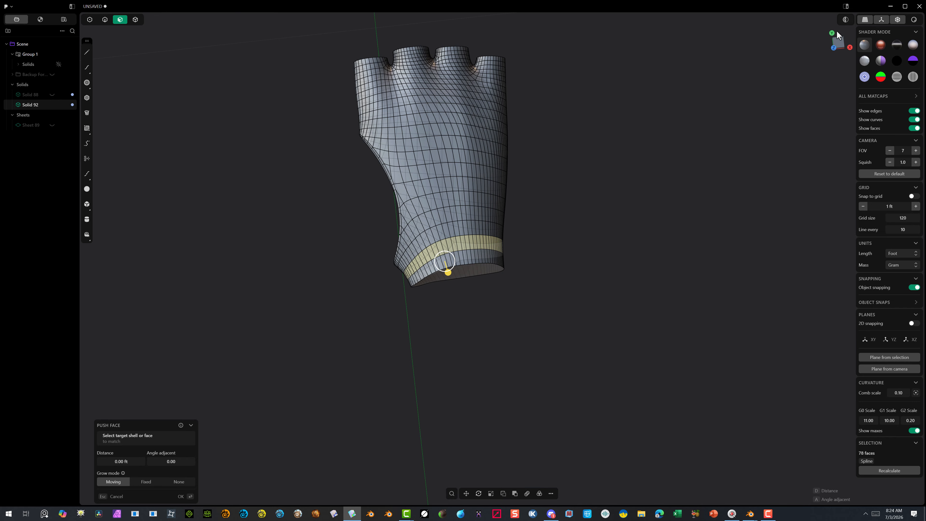
Step: In the Top view, add a broad band of faces across the hand just below the finger openings to the selection
{"action": "left_click", "coordinate": [840, 40]}
{"action": "scroll", "coordinate": [553, 171], "scroll_direction": "up", "scroll_amount": 5}
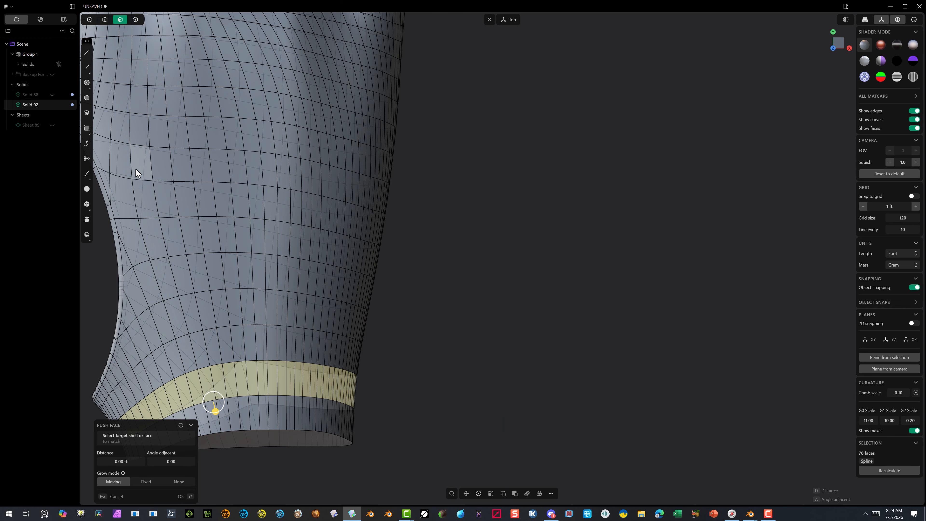
{"action": "scroll", "coordinate": [205, 128], "scroll_direction": "down", "scroll_amount": 3}
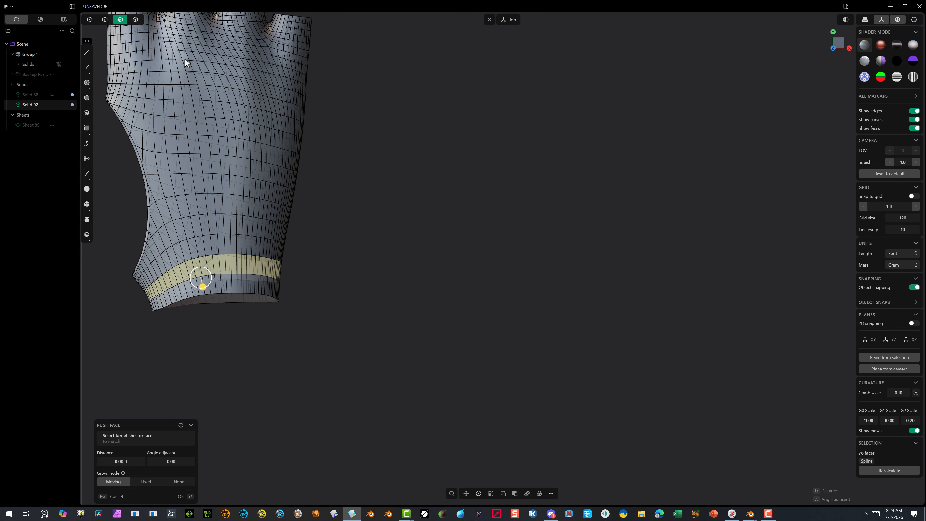
{"action": "middle_click_drag", "start_coordinate": [366, 81], "coordinate": [581, 151], "text": "shift"}
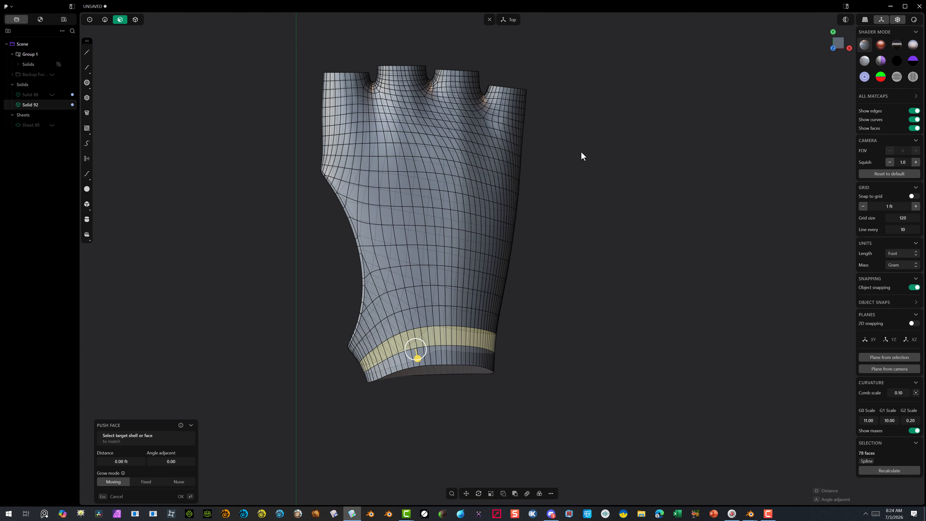
{"action": "scroll", "coordinate": [565, 124], "scroll_direction": "up", "scroll_amount": 3}
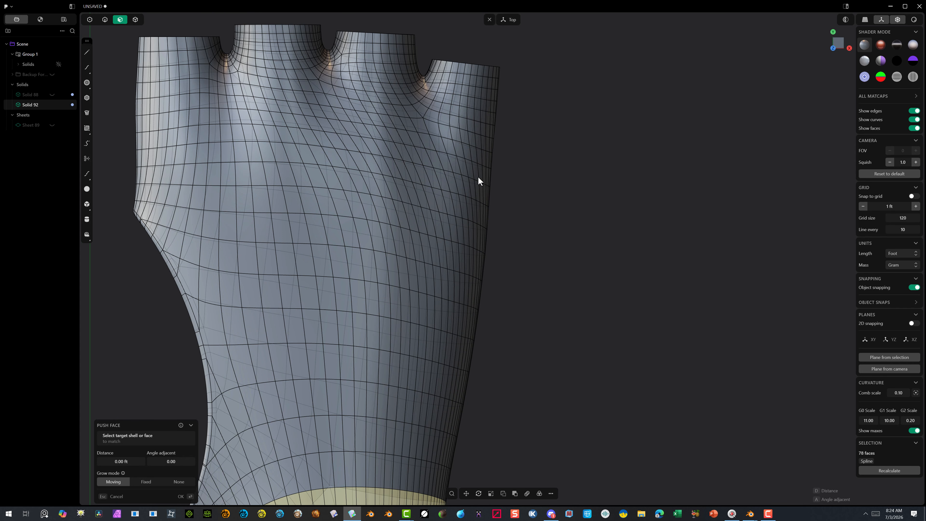
{"action": "key", "text": "shift"}
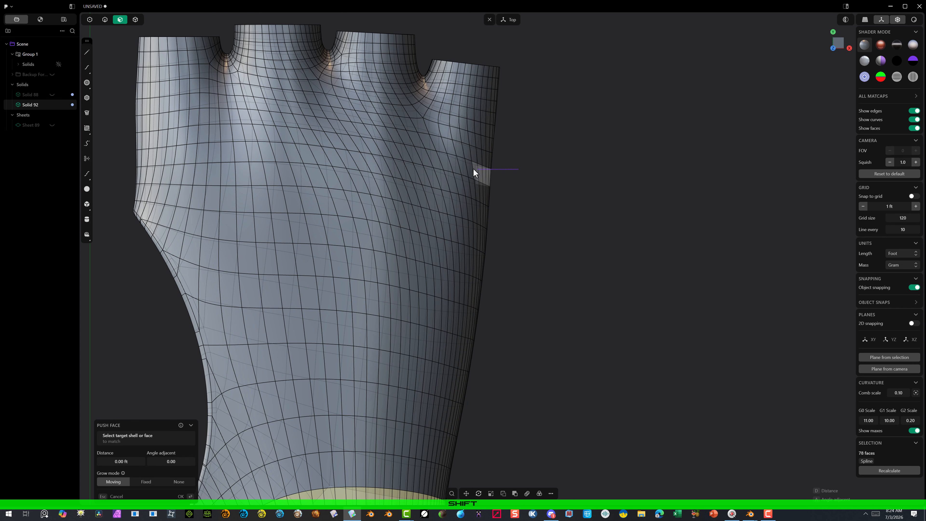
{"action": "left_click_drag", "start_coordinate": [473, 169], "coordinate": [131, 137], "text": "shift"}
Step: Deselect the extra faces above and below the knuckle band so only a single continuous row stays selected
{"action": "key", "text": "ctrl"}
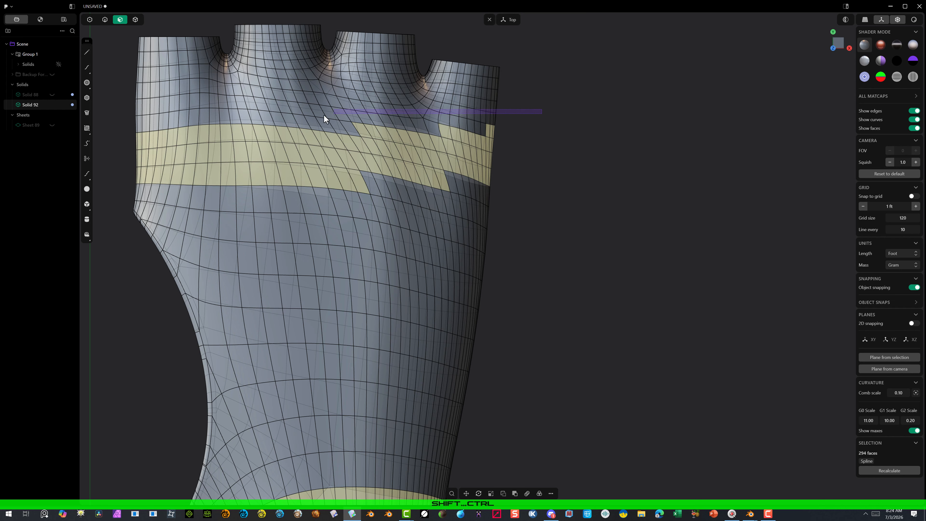
{"action": "left_click_drag", "start_coordinate": [323, 114], "coordinate": [311, 126], "text": "ctrl"}
{"action": "left_click_drag", "start_coordinate": [576, 87], "coordinate": [459, 141], "text": "ctrl"}
{"action": "left_click_drag", "start_coordinate": [528, 121], "coordinate": [465, 145], "text": "ctrl"}
{"action": "left_click_drag", "start_coordinate": [508, 270], "coordinate": [313, 187], "text": "ctrl"}
{"action": "left_click_drag", "start_coordinate": [326, 257], "coordinate": [117, 161], "text": "ctrl"}
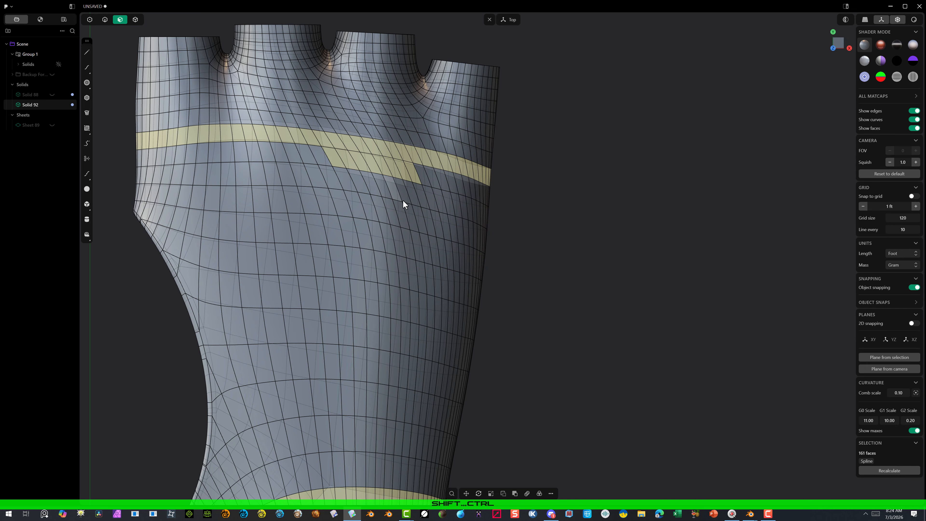
{"action": "left_click_drag", "start_coordinate": [361, 201], "coordinate": [320, 175], "text": "ctrl"}
{"action": "left_click_drag", "start_coordinate": [387, 205], "coordinate": [310, 167], "text": "ctrl"}
Step: Add the missing face to the knuckle band on the palm side of the hand
{"action": "middle_click_drag", "start_coordinate": [443, 229], "coordinate": [635, 36]}
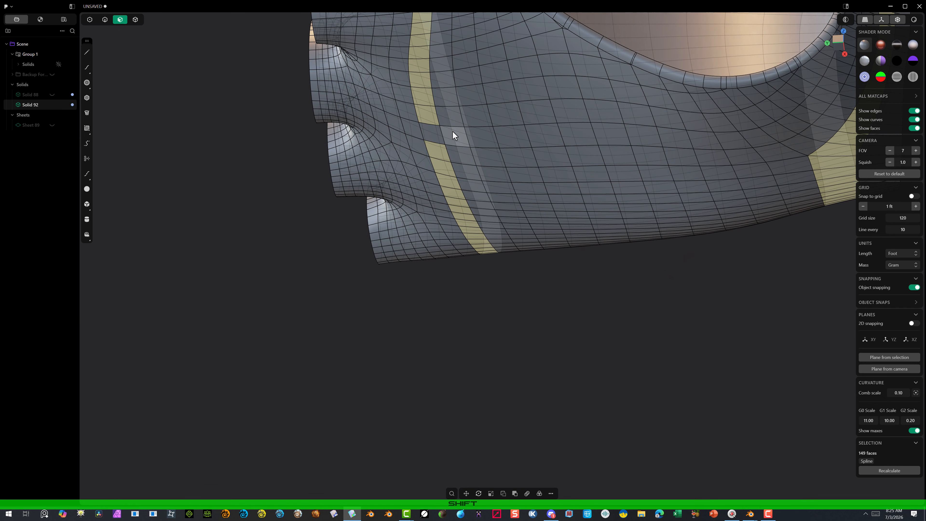
{"action": "middle_click_drag", "start_coordinate": [487, 148], "coordinate": [500, 332]}
{"action": "scroll", "coordinate": [489, 260], "scroll_direction": "down", "scroll_amount": 4}
{"action": "middle_click_drag", "start_coordinate": [489, 260], "coordinate": [738, 225]}
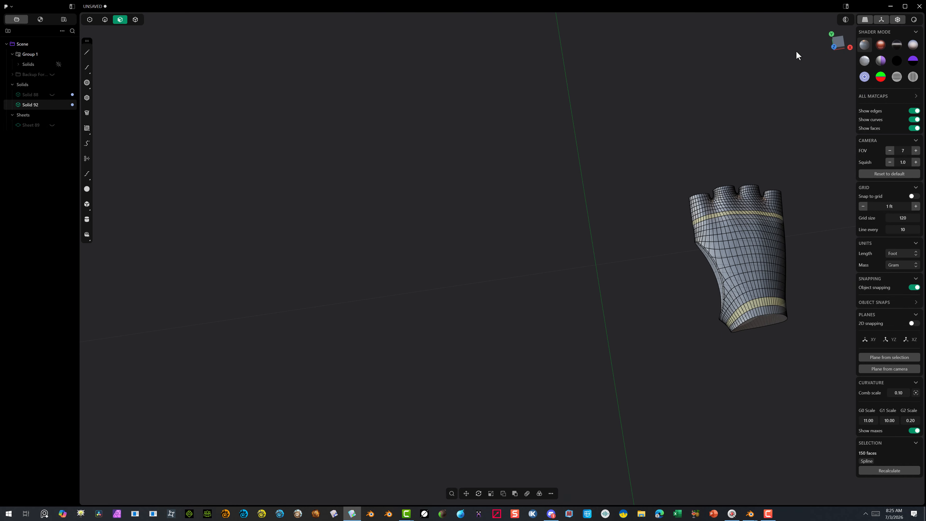
Step: Select a lengthwise strip of faces on the back of the hand near the thumb cutout, joining the wrist and knuckle bands
{"action": "middle_click_drag", "start_coordinate": [796, 55], "coordinate": [571, 234]}
{"action": "scroll", "coordinate": [568, 229], "scroll_direction": "up", "scroll_amount": 3}
{"action": "scroll", "coordinate": [568, 229], "scroll_direction": "up", "scroll_amount": 5}
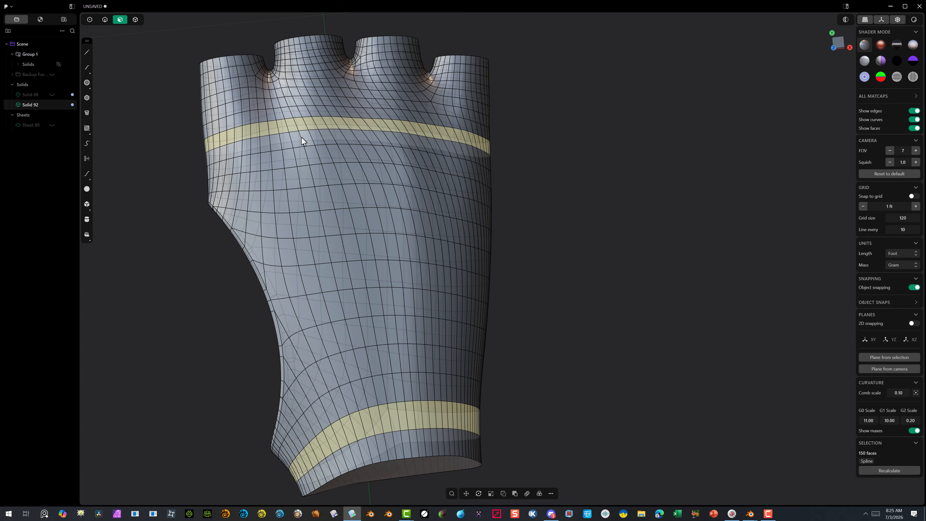
{"action": "mouse_move", "coordinate": [379, 181]}
{"action": "middle_mouse_down"}
{"action": "mouse_move", "coordinate": [385, 192]}
{"action": "mouse_move", "coordinate": [384, 184]}
{"action": "middle_mouse_up"}
{"action": "scroll", "coordinate": [383, 183], "scroll_direction": "up", "scroll_amount": 3}
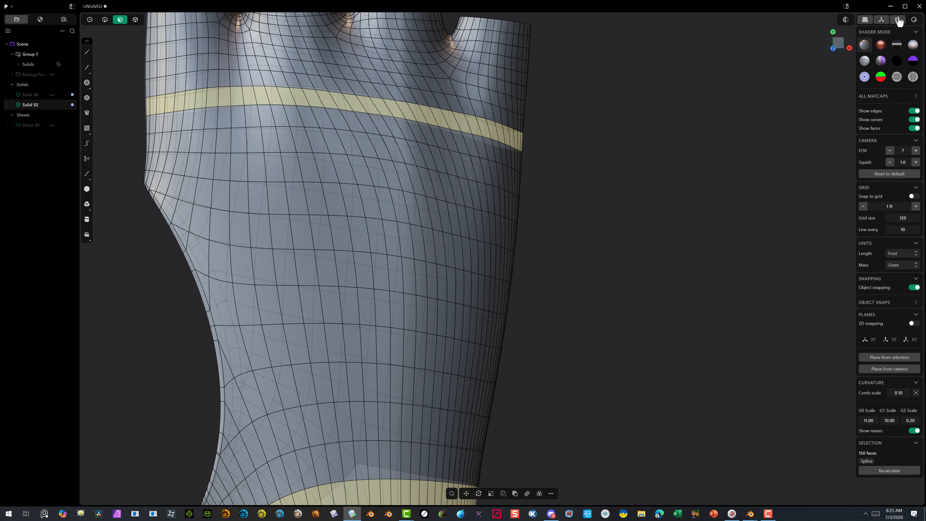
{"action": "scroll", "coordinate": [269, 148], "scroll_direction": "down", "scroll_amount": 3}
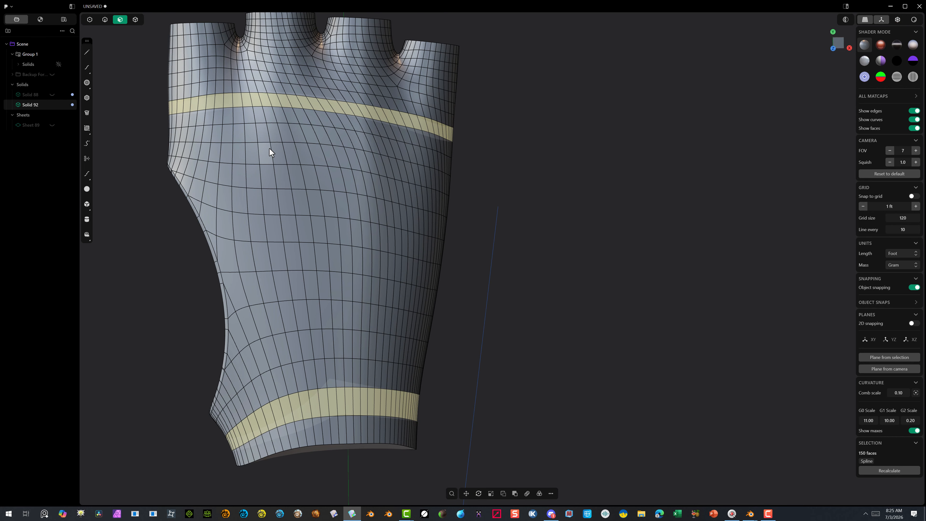
{"action": "middle_click_drag", "start_coordinate": [153, 218], "coordinate": [153, 215]}
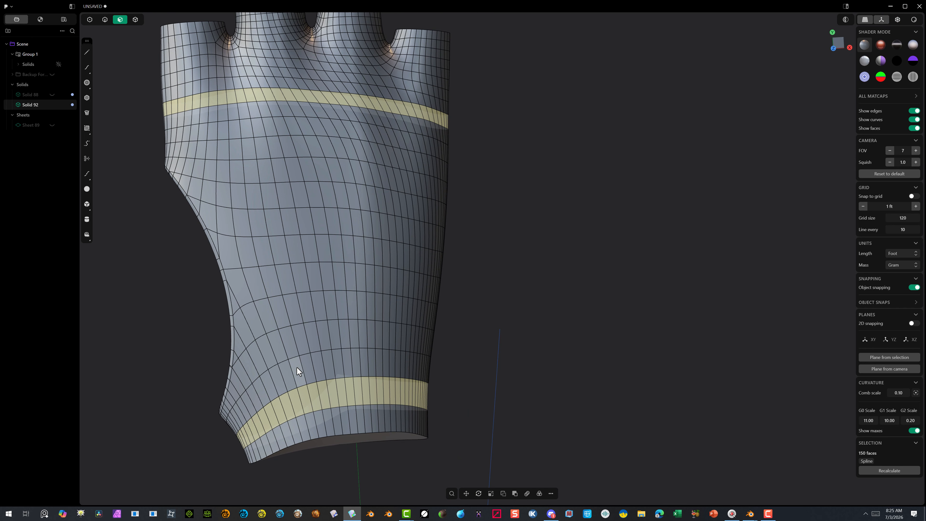
{"action": "left_click_drag", "start_coordinate": [292, 370], "coordinate": [288, 377], "text": "shift"}
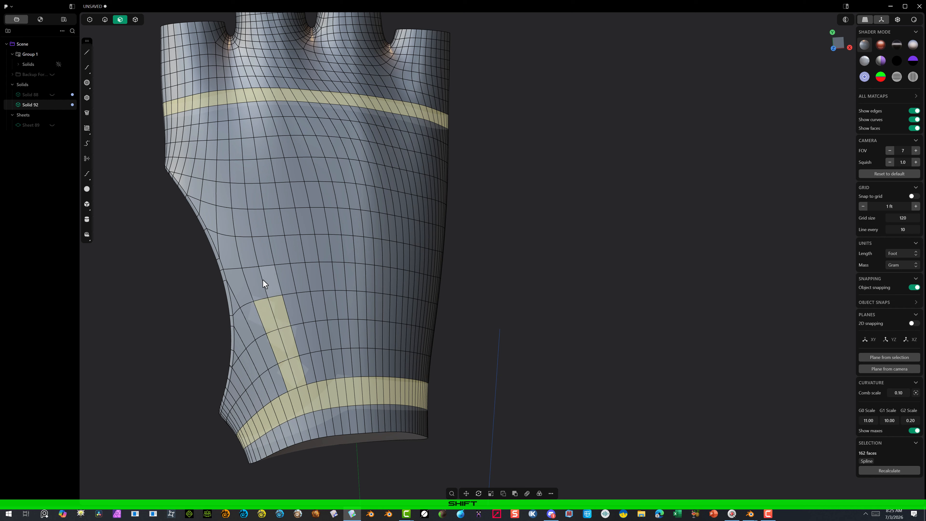
{"action": "left_click_drag", "start_coordinate": [263, 250], "coordinate": [249, 255], "text": "shift"}
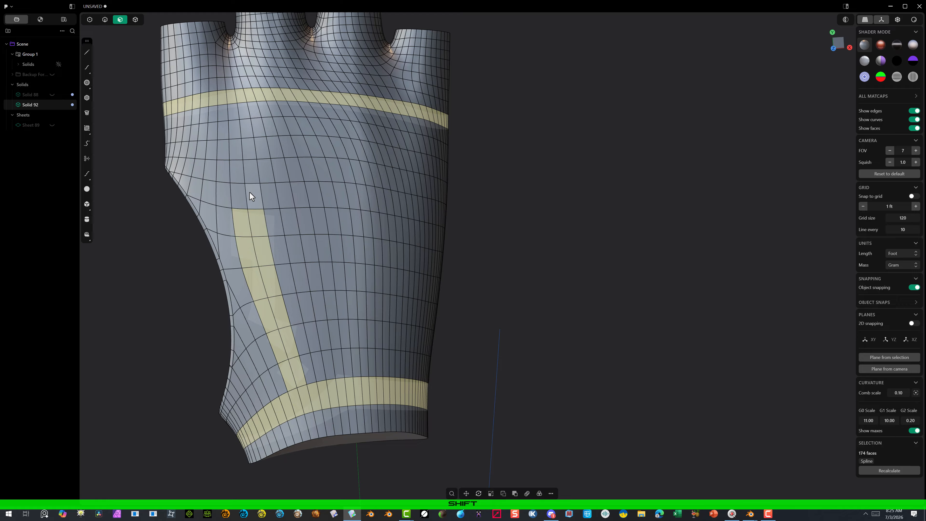
{"action": "left_click_drag", "start_coordinate": [244, 194], "coordinate": [249, 175], "text": "shift"}
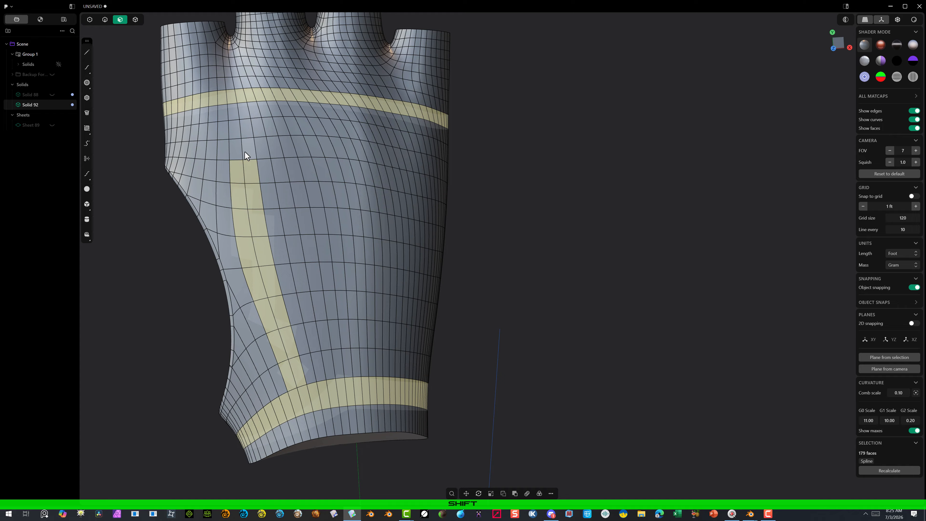
{"action": "left_click_drag", "start_coordinate": [243, 131], "coordinate": [236, 134], "text": "shift"}
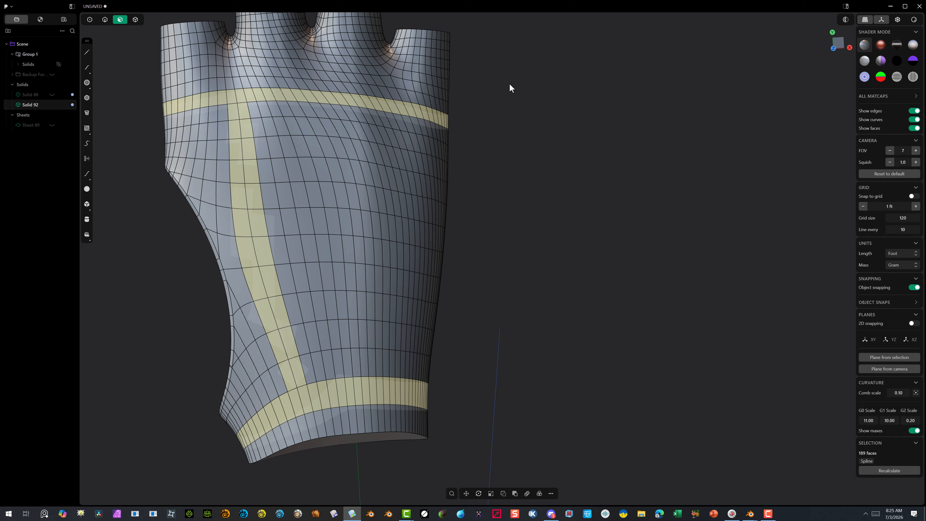
Step: Deselect the stray faces around the thumb cutout and on the palm picked up along with the lengthwise strip
{"action": "middle_click_drag", "start_coordinate": [544, 209], "coordinate": [552, 369]}
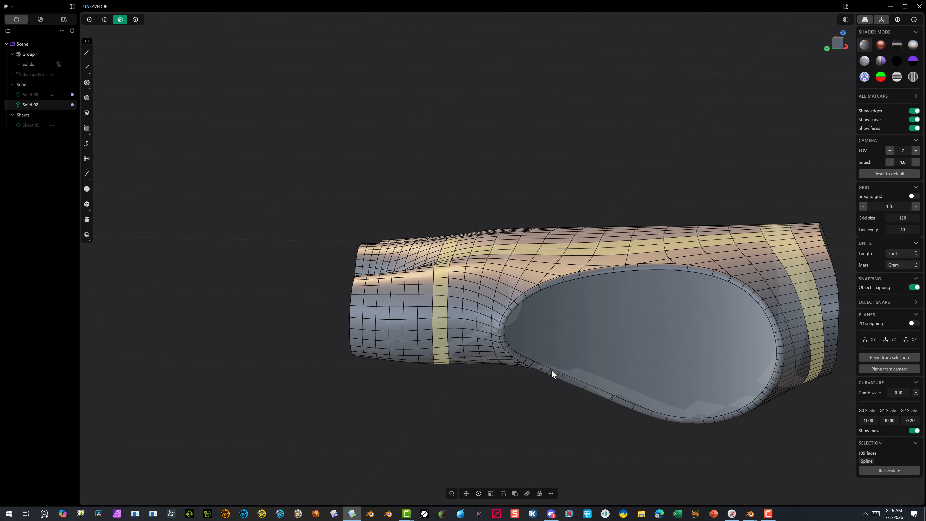
{"action": "scroll", "coordinate": [549, 363], "scroll_direction": "down", "scroll_amount": 3}
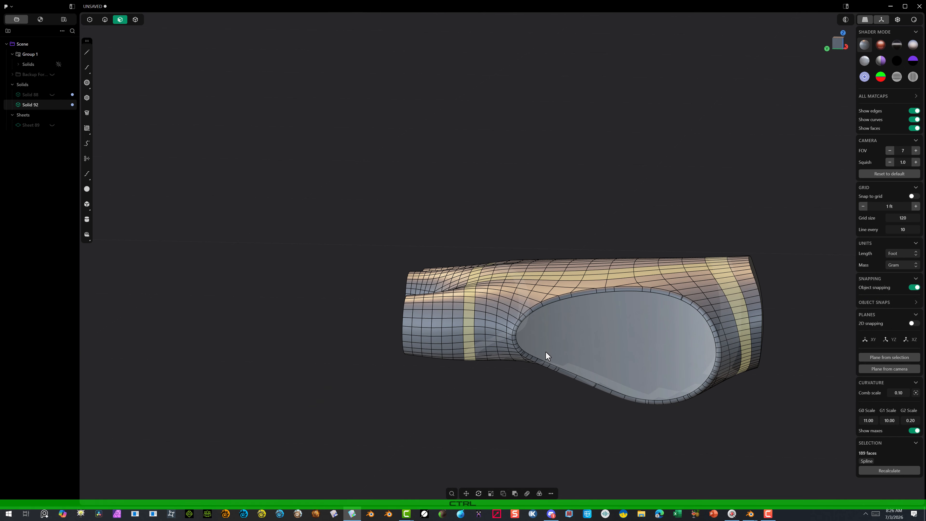
{"action": "left_click_drag", "start_coordinate": [545, 352], "coordinate": [656, 439], "text": "ctrl"}
{"action": "left_click_drag", "start_coordinate": [689, 363], "coordinate": [557, 441], "text": "ctrl"}
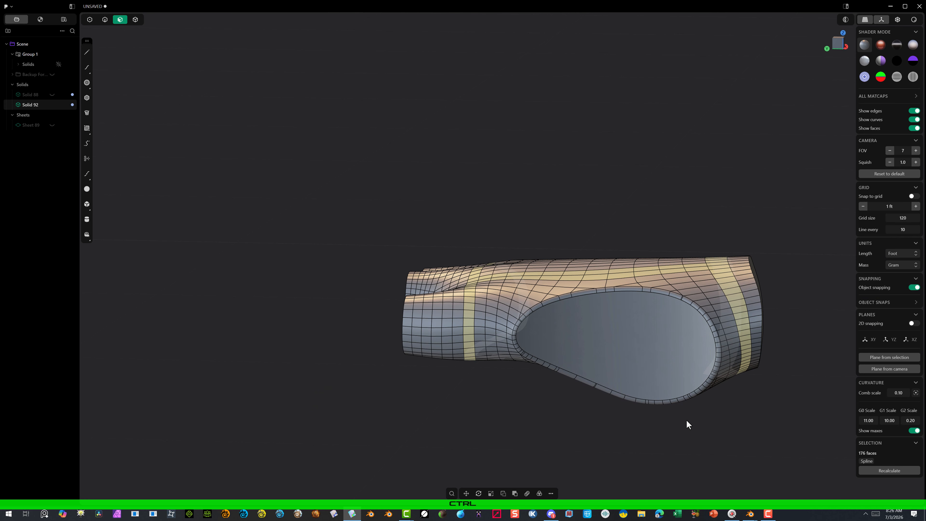
{"action": "middle_click_drag", "start_coordinate": [718, 422], "coordinate": [733, 356]}
{"action": "left_click_drag", "start_coordinate": [589, 215], "coordinate": [562, 232], "text": "ctrl"}
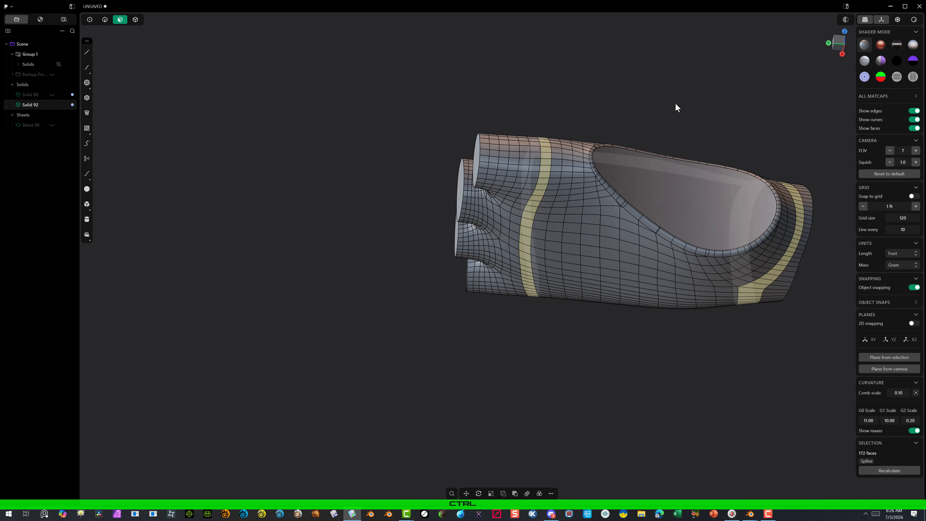
Step: Examine the wrist band, knuckle band and thumb-side strip on the back of the hand
{"action": "middle_click_drag", "start_coordinate": [676, 107], "coordinate": [642, 223]}
{"action": "middle_click_drag", "start_coordinate": [717, 200], "coordinate": [517, 325]}
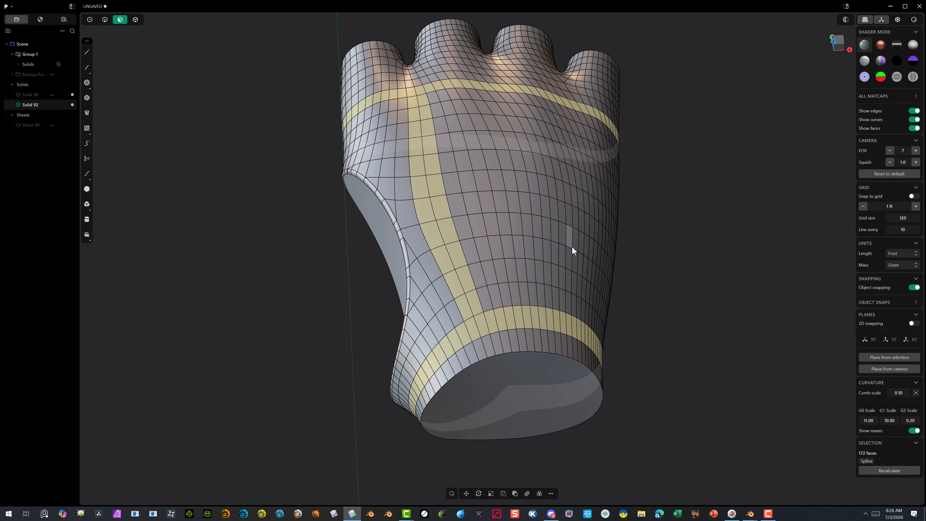
{"action": "scroll", "coordinate": [252, 148], "scroll_direction": "up", "scroll_amount": 2}
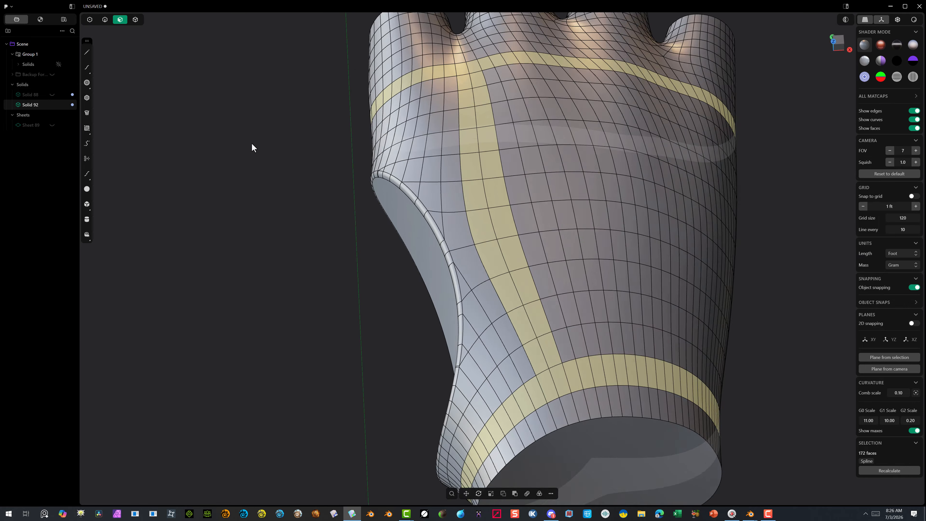
{"action": "mouse_move", "coordinate": [252, 144]}
{"action": "middle_mouse_down"}
{"action": "mouse_move", "coordinate": [275, 162]}
{"action": "mouse_move", "coordinate": [246, 154]}
{"action": "mouse_move", "coordinate": [232, 174]}
{"action": "mouse_move", "coordinate": [246, 159]}
{"action": "middle_mouse_up"}
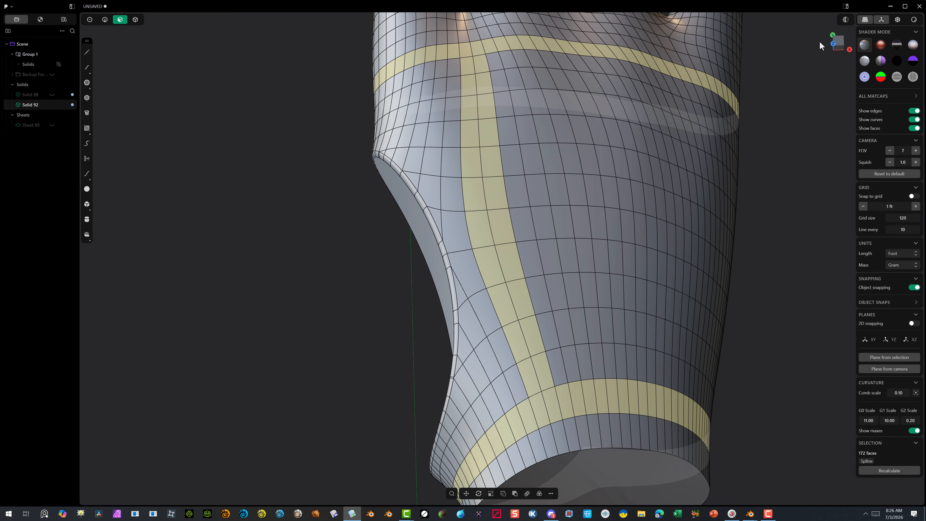
{"action": "middle_click_drag", "start_coordinate": [811, 103], "coordinate": [659, 99]}
{"action": "middle_click_drag", "start_coordinate": [586, 116], "coordinate": [545, 193]}
{"action": "scroll", "coordinate": [544, 192], "scroll_direction": "up", "scroll_amount": 3}
{"action": "scroll", "coordinate": [481, 89], "scroll_direction": "down", "scroll_amount": 3}
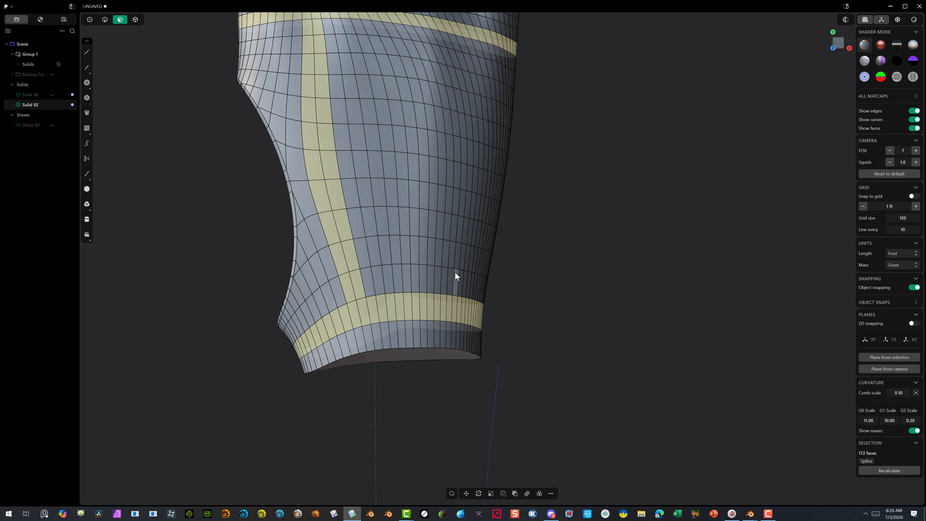
Step: Select a second, narrower lengthwise strip of faces near the little-finger side, joining the wrist and knuckle bands
{"action": "left_click", "coordinate": [456, 278], "text": "shift"}
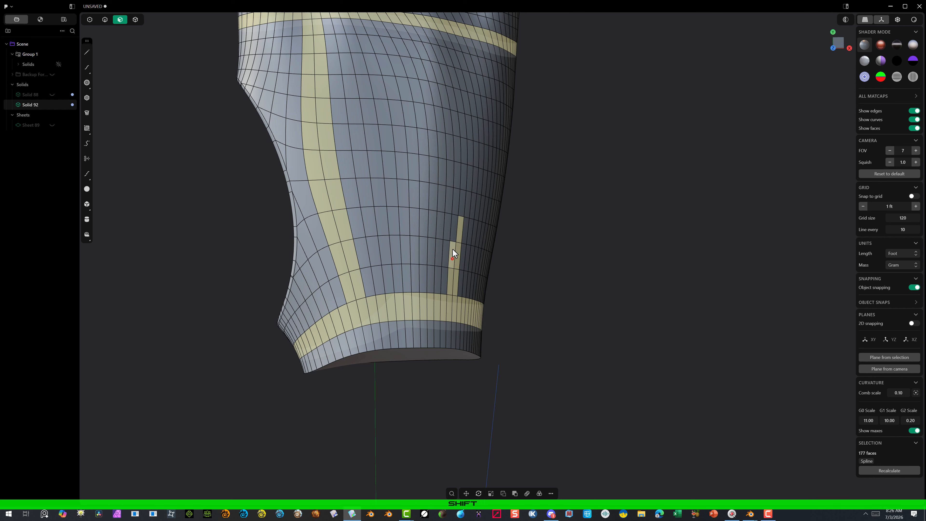
{"action": "left_click", "coordinate": [456, 182], "text": "shift"}
{"action": "left_click", "coordinate": [462, 169], "text": "shift"}
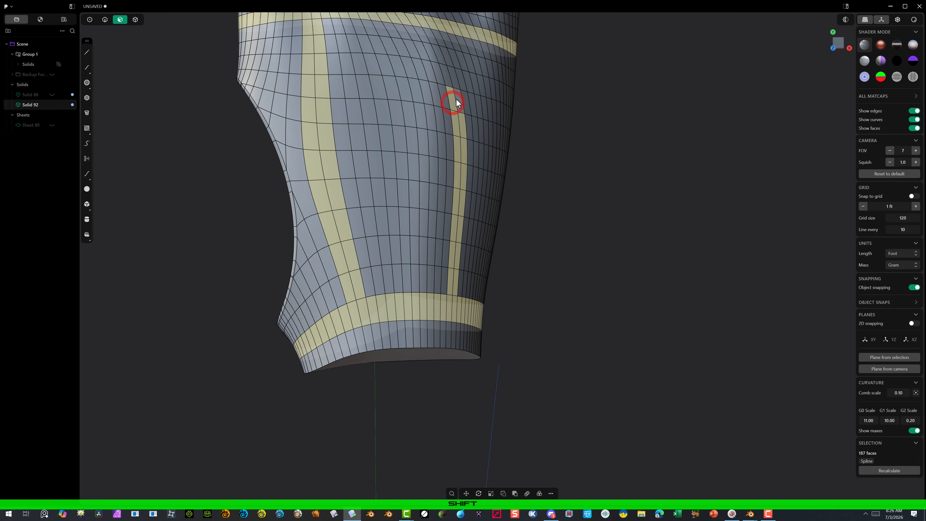
{"action": "left_click", "coordinate": [443, 58], "text": "shift"}
{"action": "left_click", "coordinate": [439, 54], "text": "shift"}
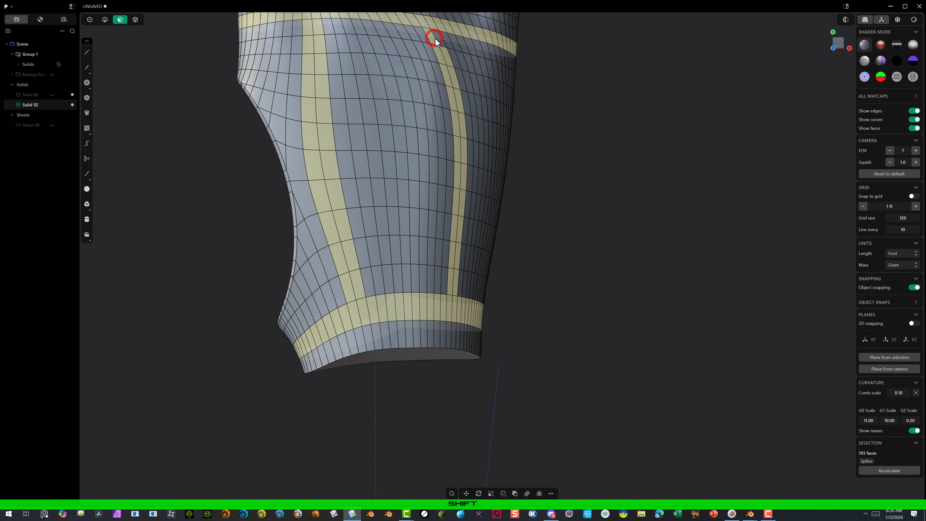
{"action": "left_click", "coordinate": [438, 39], "text": "shift"}
{"action": "scroll", "coordinate": [509, 105], "scroll_direction": "down", "scroll_amount": 3}
{"action": "scroll", "coordinate": [406, 173], "scroll_direction": "up", "scroll_amount": 1}
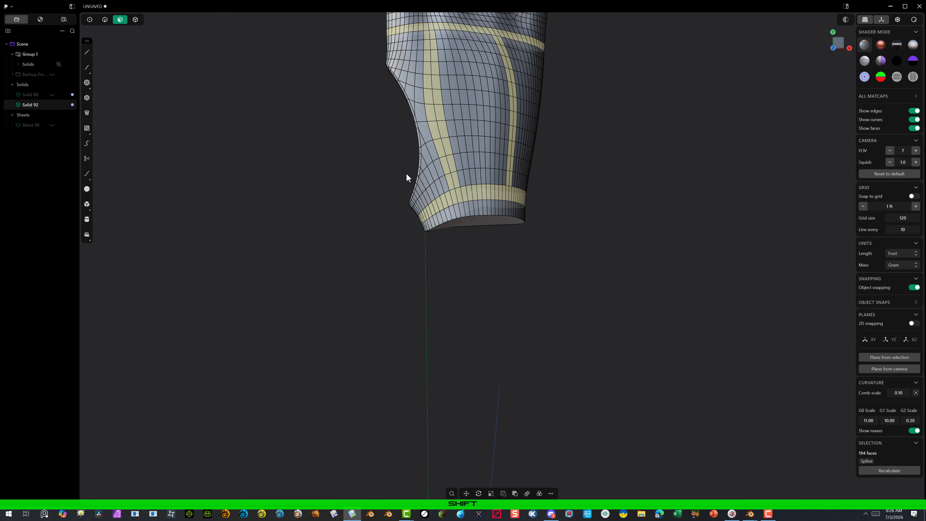
Step: Widen the lengthwise strip near the little-finger side by adding the adjacent column of faces from the wrist band to the knuckle band
{"action": "middle_click_drag", "start_coordinate": [406, 173], "coordinate": [408, 149]}
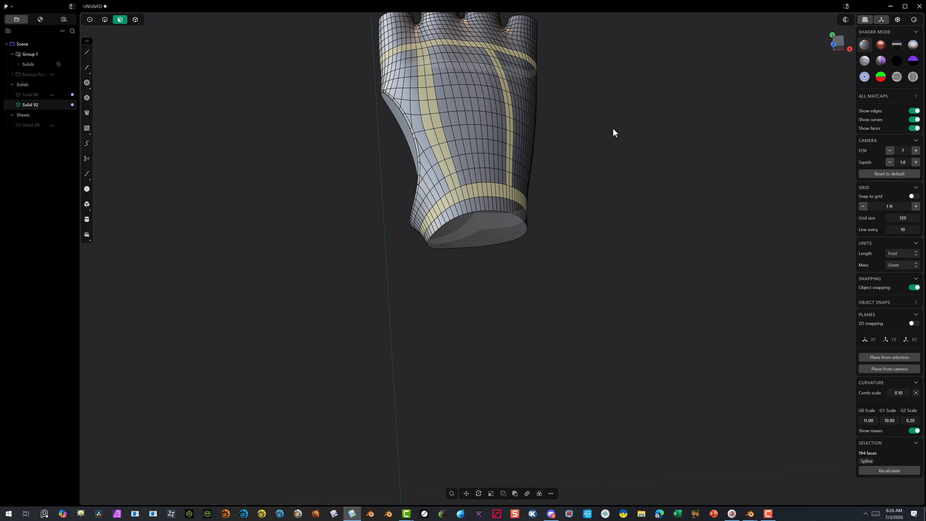
{"action": "middle_click_drag", "start_coordinate": [592, 157], "coordinate": [480, 310]}
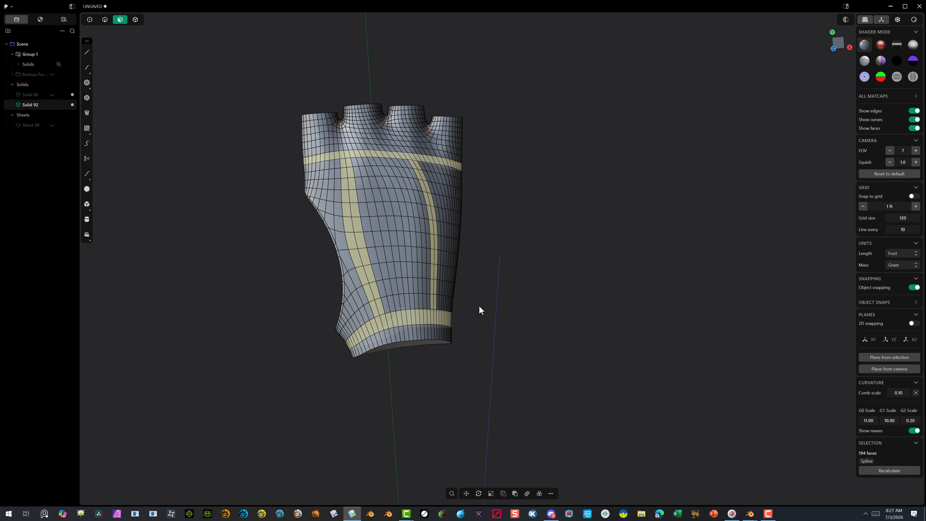
{"action": "scroll", "coordinate": [478, 309], "scroll_direction": "up", "scroll_amount": 5}
{"action": "mouse_move", "coordinate": [473, 268]}
{"action": "middle_mouse_down"}
{"action": "mouse_move", "coordinate": [473, 258]}
{"action": "mouse_move", "coordinate": [459, 265]}
{"action": "mouse_move", "coordinate": [468, 258]}
{"action": "middle_mouse_up"}
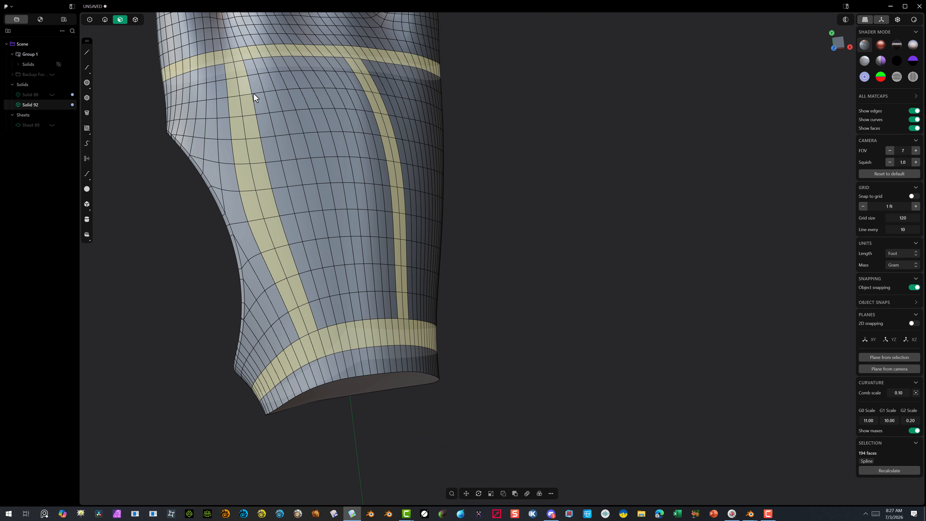
{"action": "scroll", "coordinate": [411, 306], "scroll_direction": "up", "scroll_amount": 3}
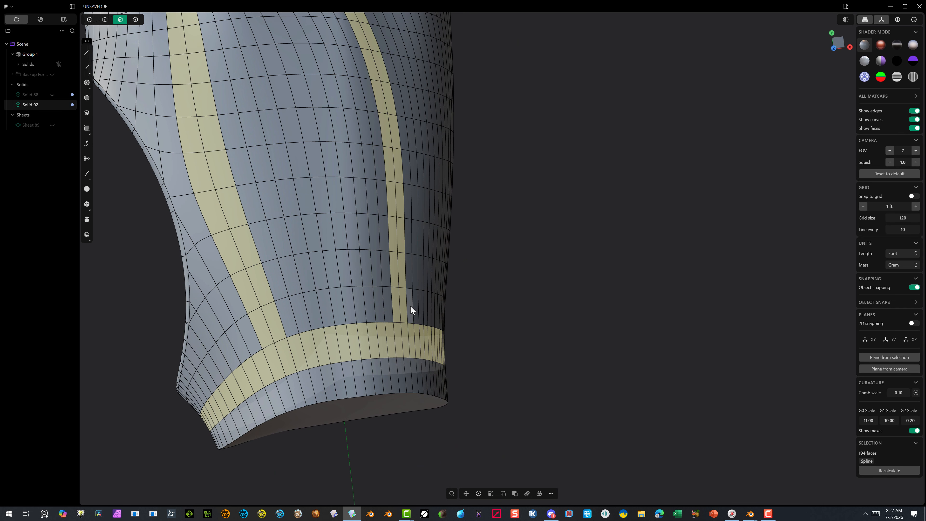
{"action": "left_click", "coordinate": [409, 269], "text": "shift"}
{"action": "left_click", "coordinate": [409, 258], "text": "shift"}
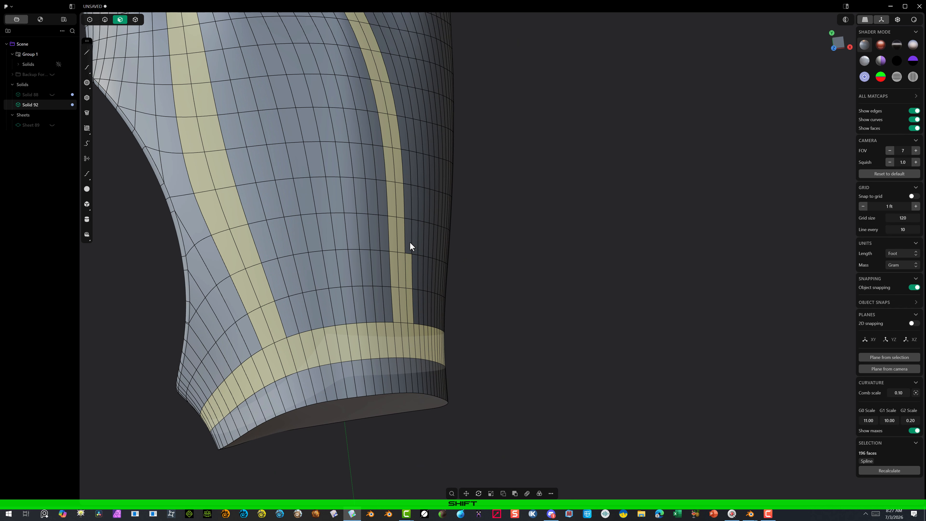
{"action": "left_click", "coordinate": [409, 242], "text": "shift"}
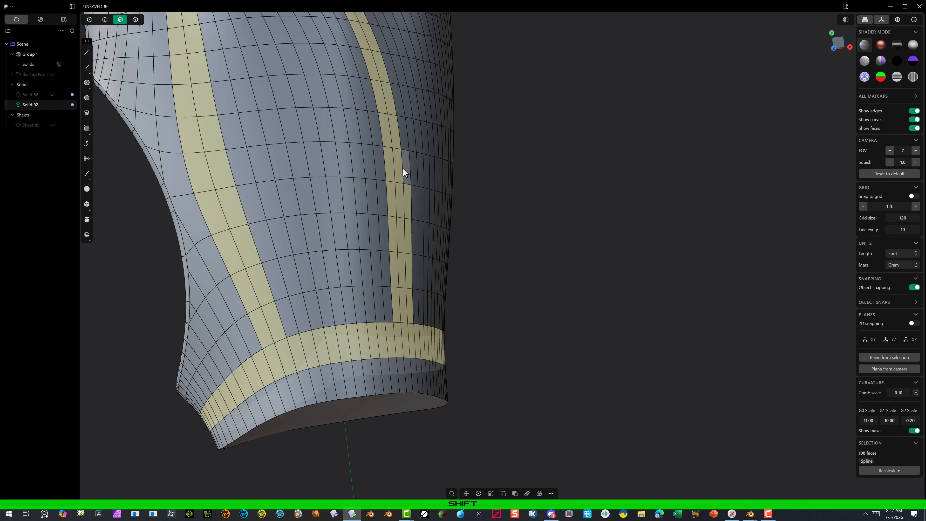
{"action": "left_click", "coordinate": [400, 130], "text": "shift"}
{"action": "left_click", "coordinate": [398, 98], "text": "shift"}
{"action": "left_click", "coordinate": [388, 69], "text": "shift"}
{"action": "middle_click_drag", "start_coordinate": [495, 97], "coordinate": [589, 294]}
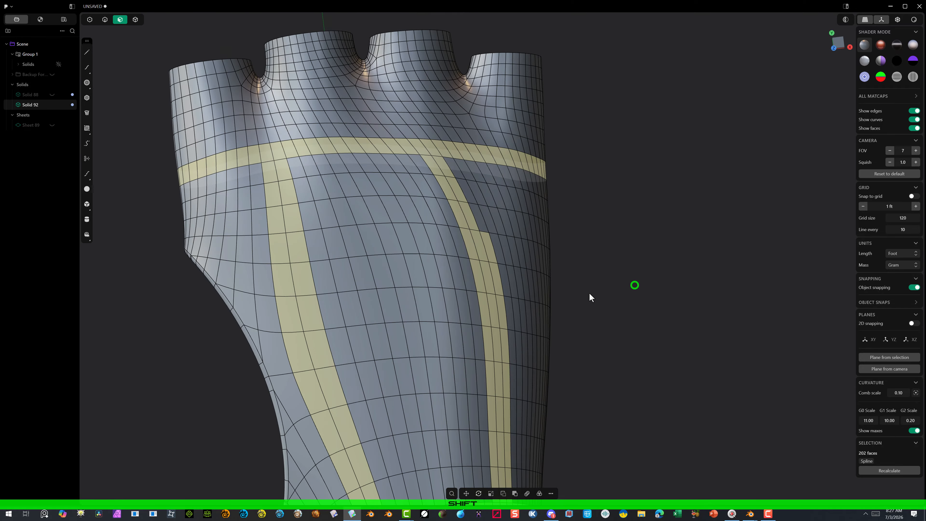
{"action": "left_click", "coordinate": [459, 174], "text": "shift"}
Step: Duplicate the selected wrist, knuckle and lengthwise band faces in place as a separate sheet
{"action": "scroll", "coordinate": [597, 201], "scroll_direction": "down", "scroll_amount": 5, "text": "shift"}
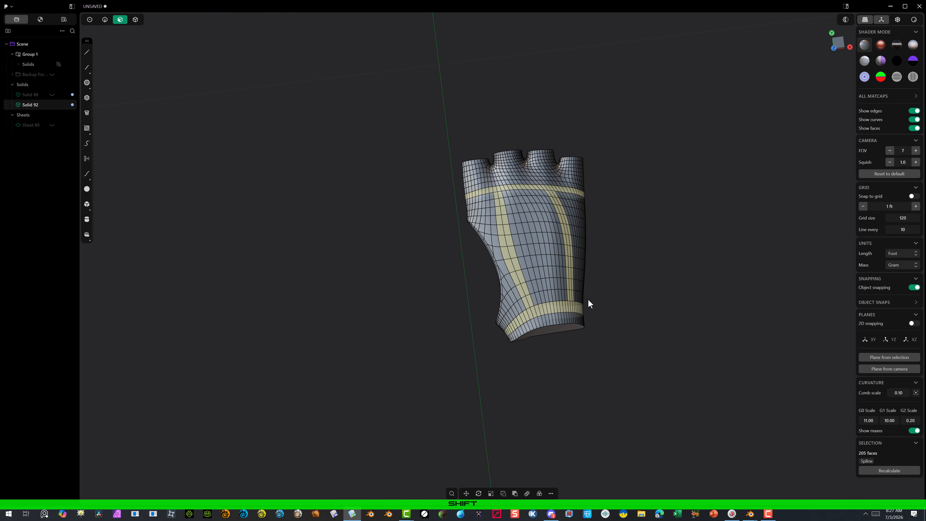
{"action": "middle_click_drag", "start_coordinate": [589, 304], "coordinate": [573, 318]}
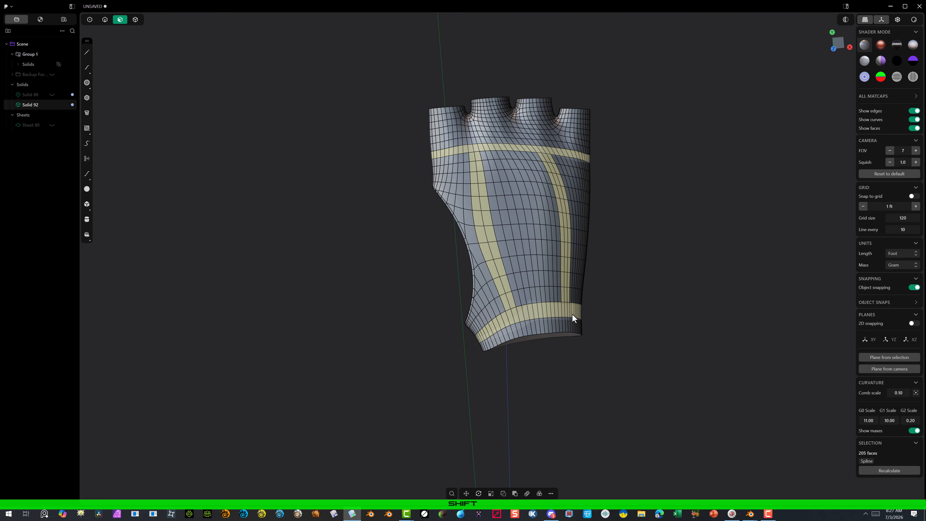
{"action": "key", "text": "shift+d"}
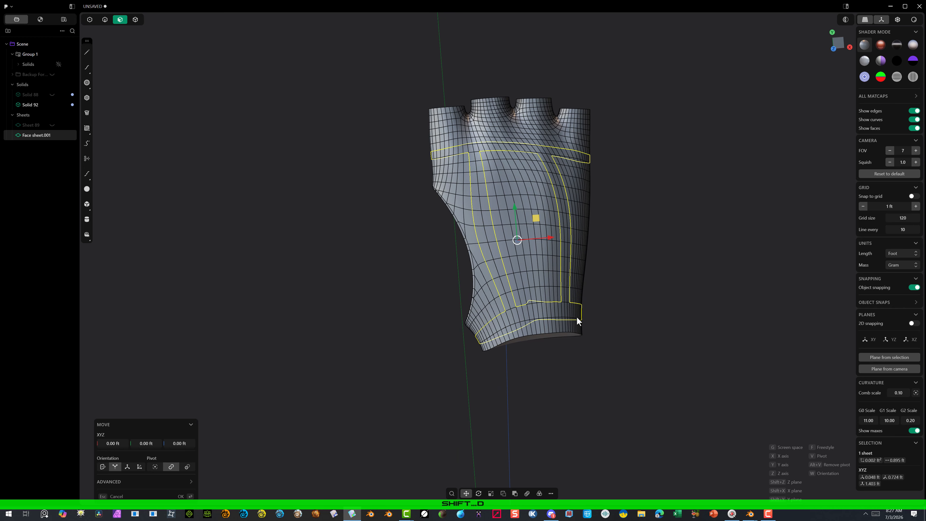
{"action": "mouse_move", "coordinate": [509, 320]}
{"action": "middle_mouse_down"}
{"action": "mouse_move", "coordinate": [517, 282]}
{"action": "mouse_move", "coordinate": [577, 227]}
{"action": "mouse_move", "coordinate": [661, 242]}
{"action": "mouse_move", "coordinate": [571, 321]}
{"action": "mouse_move", "coordinate": [548, 286]}
{"action": "mouse_move", "coordinate": [499, 302]}
{"action": "mouse_move", "coordinate": [509, 314]}
{"action": "middle_mouse_up"}
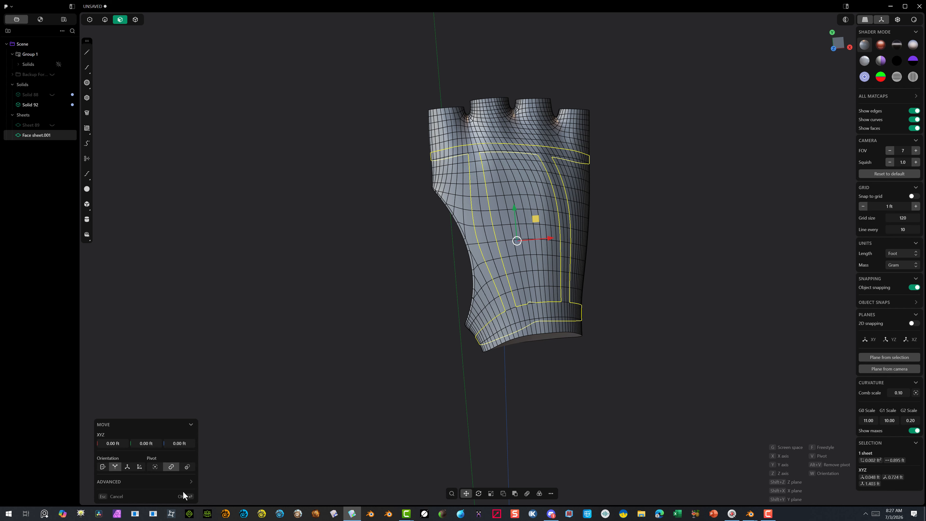
Step: Select the whole hand solid and hide it, leaving only the duplicated band sheet in view
{"action": "left_click", "coordinate": [136, 20]}
{"action": "left_click", "coordinate": [475, 150]}
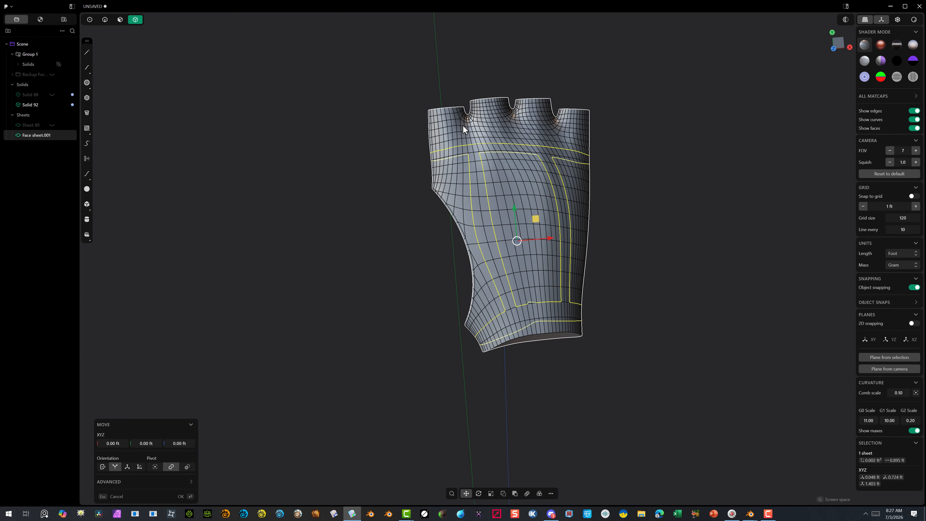
{"action": "left_click", "coordinate": [324, 89]}
{"action": "left_click", "coordinate": [469, 103]}
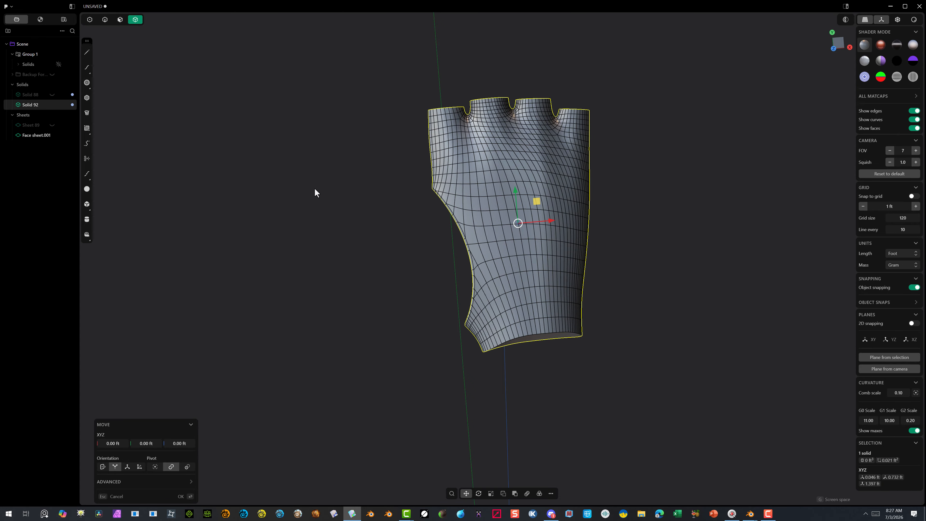
{"action": "key", "text": "h"}
Step: Examine the duplicated band sheet from all sides, especially the pointed kink in the wrist band
{"action": "middle_click_drag", "start_coordinate": [527, 360], "coordinate": [441, 256]}
{"action": "scroll", "coordinate": [387, 310], "scroll_direction": "up", "scroll_amount": 5}
{"action": "scroll", "coordinate": [383, 307], "scroll_direction": "down", "scroll_amount": 3}
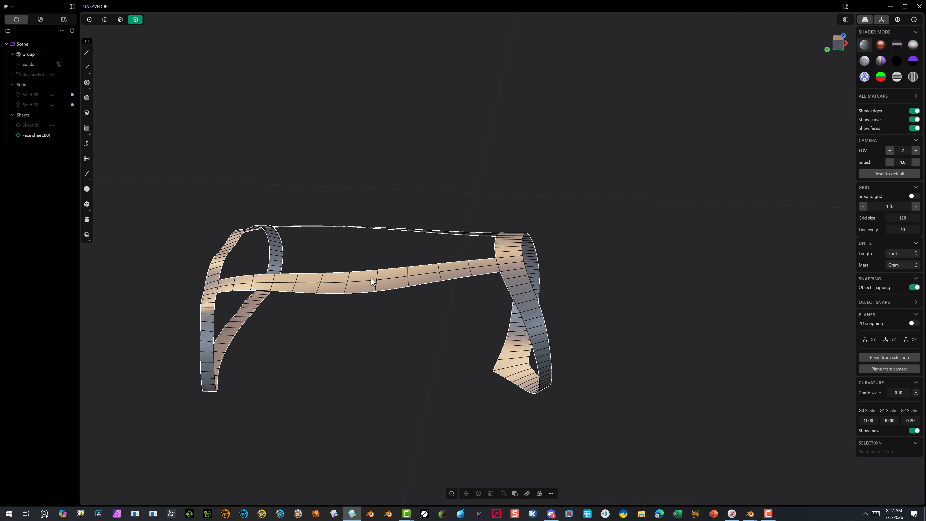
{"action": "middle_click_drag", "start_coordinate": [372, 279], "coordinate": [601, 253], "text": "shift"}
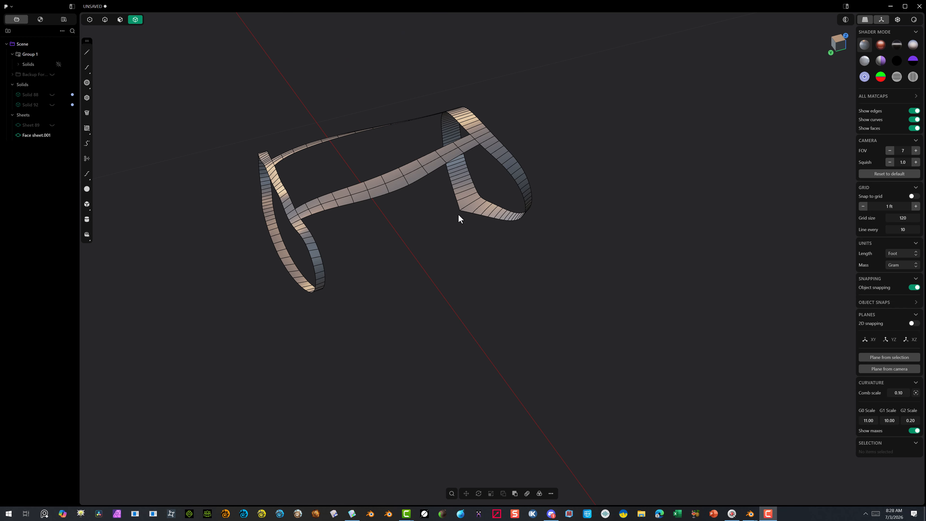
{"action": "middle_click_drag", "start_coordinate": [458, 213], "coordinate": [490, 248]}
{"action": "scroll", "coordinate": [474, 226], "scroll_direction": "up", "scroll_amount": 3}
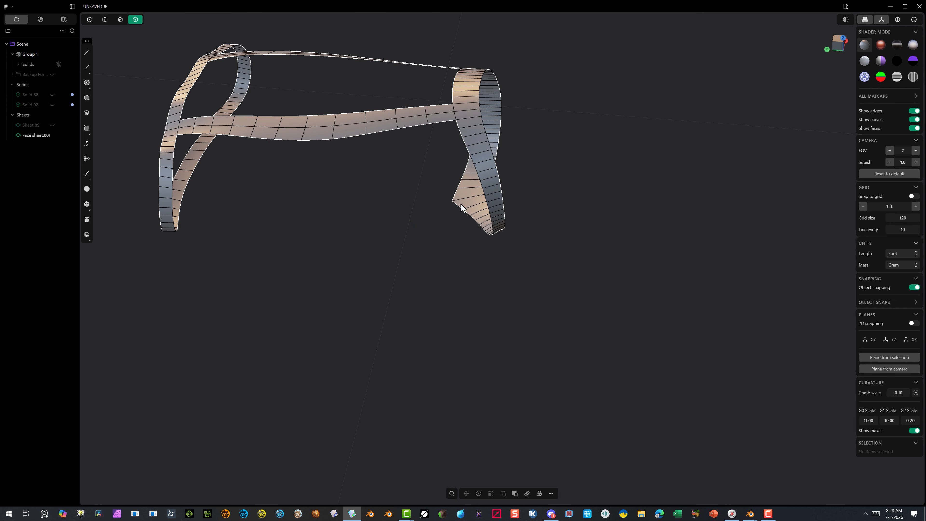
{"action": "middle_click_drag", "start_coordinate": [461, 201], "coordinate": [444, 142]}
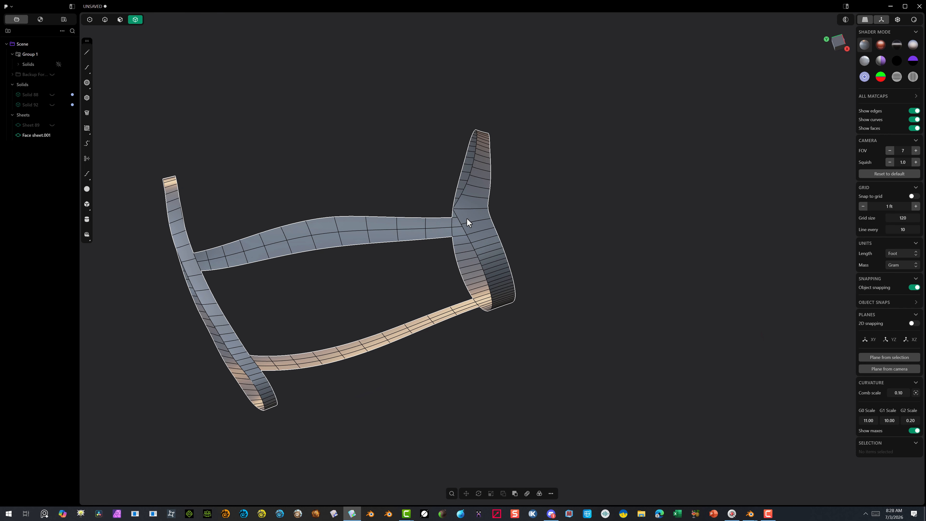
{"action": "scroll", "coordinate": [471, 190], "scroll_direction": "up", "scroll_amount": 2}
{"action": "middle_click_drag", "start_coordinate": [513, 185], "coordinate": [462, 189]}
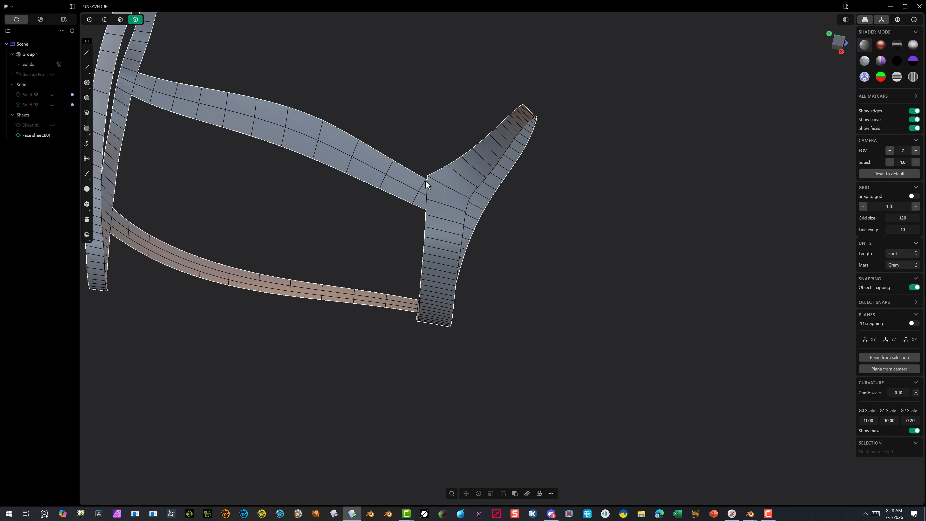
{"action": "middle_click_drag", "start_coordinate": [484, 143], "coordinate": [366, 189]}
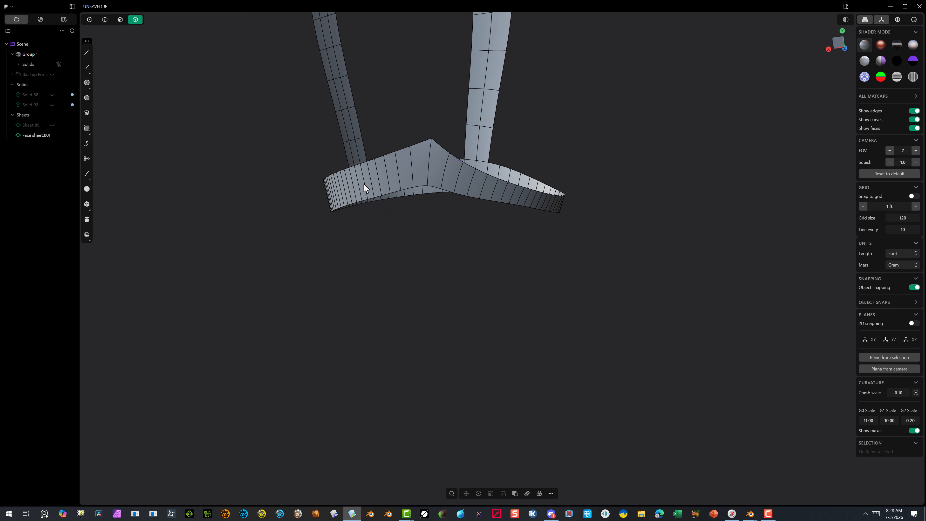
{"action": "middle_click_drag", "start_coordinate": [457, 149], "coordinate": [416, 209]}
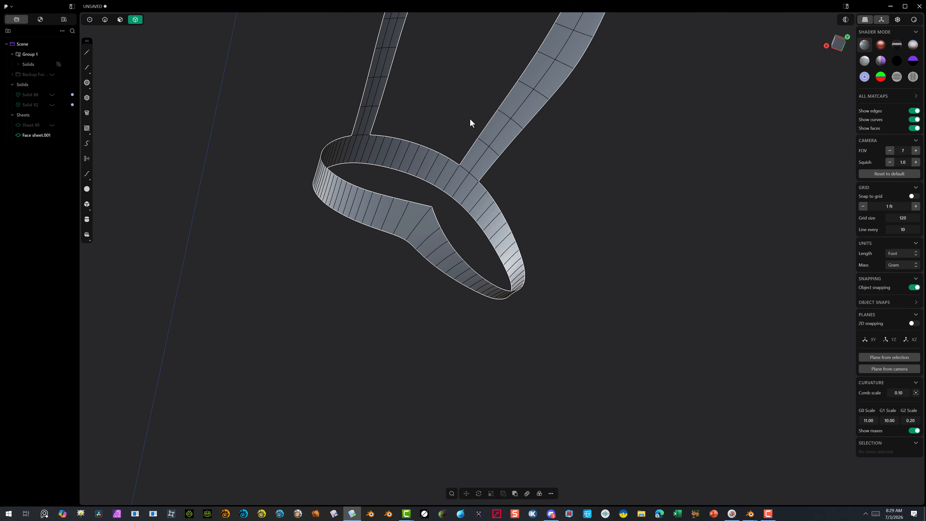
{"action": "middle_click_drag", "start_coordinate": [470, 120], "coordinate": [668, 196]}
{"action": "middle_click_drag", "start_coordinate": [631, 161], "coordinate": [686, 177]}
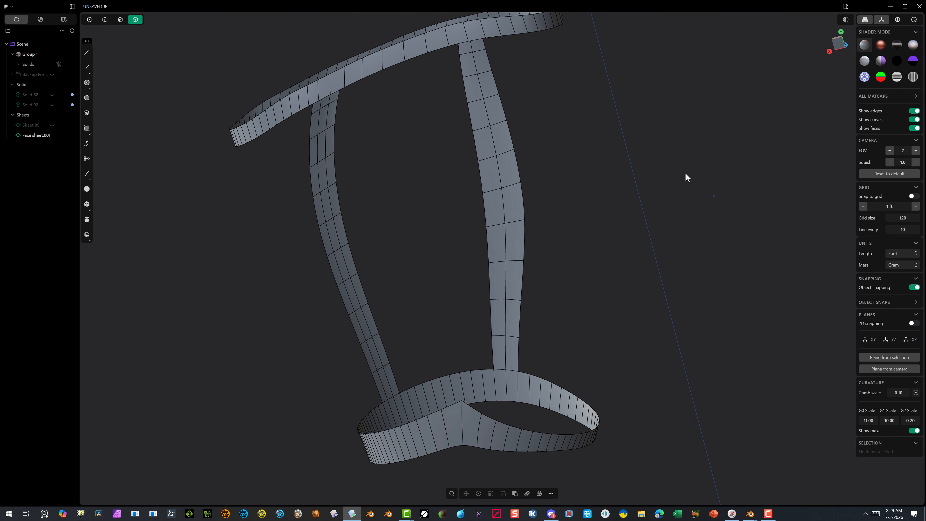
{"action": "right_click_drag", "start_coordinate": [616, 254], "coordinate": [608, 149]}
{"action": "scroll", "coordinate": [548, 359], "scroll_direction": "up", "scroll_amount": 3}
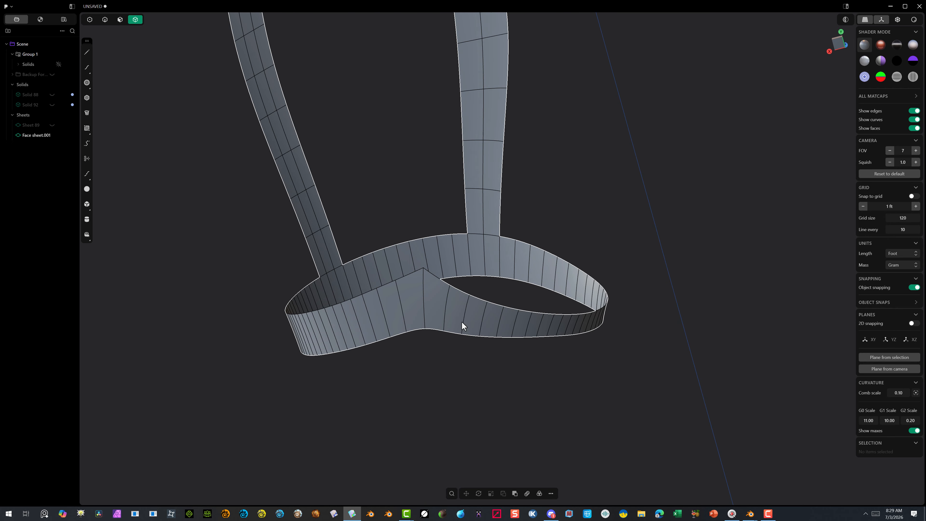
{"action": "scroll", "coordinate": [461, 321], "scroll_direction": "up", "scroll_amount": 5}
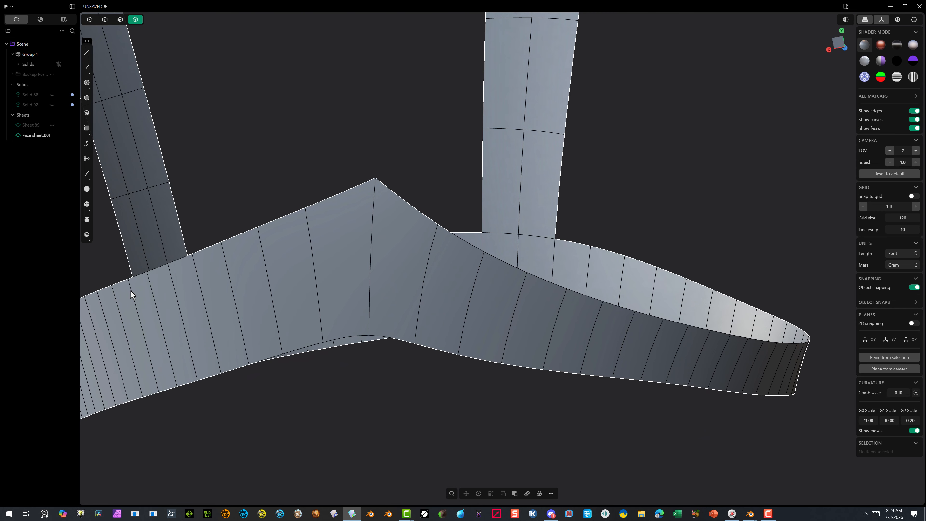
{"action": "middle_click_drag", "start_coordinate": [424, 237], "coordinate": [178, 274]}
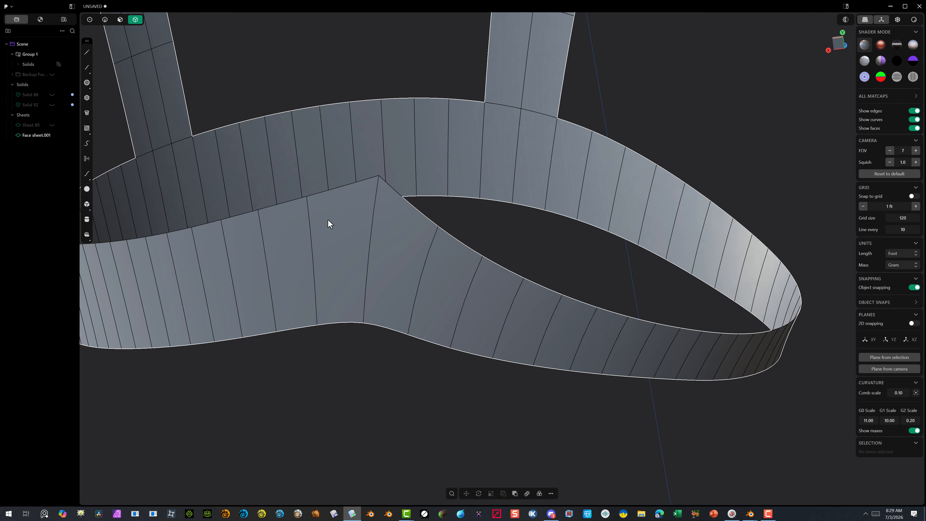
{"action": "scroll", "coordinate": [403, 239], "scroll_direction": "down", "scroll_amount": 5}
{"action": "mouse_move", "coordinate": [395, 243]}
{"action": "middle_mouse_down"}
{"action": "mouse_move", "coordinate": [388, 242]}
{"action": "mouse_move", "coordinate": [403, 255]}
{"action": "mouse_move", "coordinate": [393, 249]}
{"action": "middle_mouse_up"}
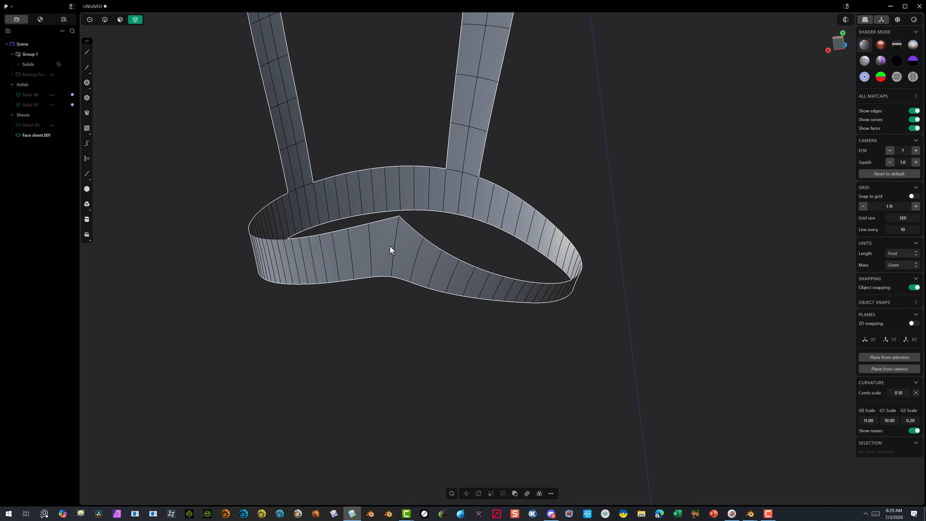
{"action": "mouse_move", "coordinate": [390, 245]}
{"action": "middle_mouse_down"}
{"action": "mouse_move", "coordinate": [399, 260]}
{"action": "mouse_move", "coordinate": [380, 250]}
{"action": "middle_mouse_up"}
{"action": "scroll", "coordinate": [381, 250], "scroll_direction": "up", "scroll_amount": 2}
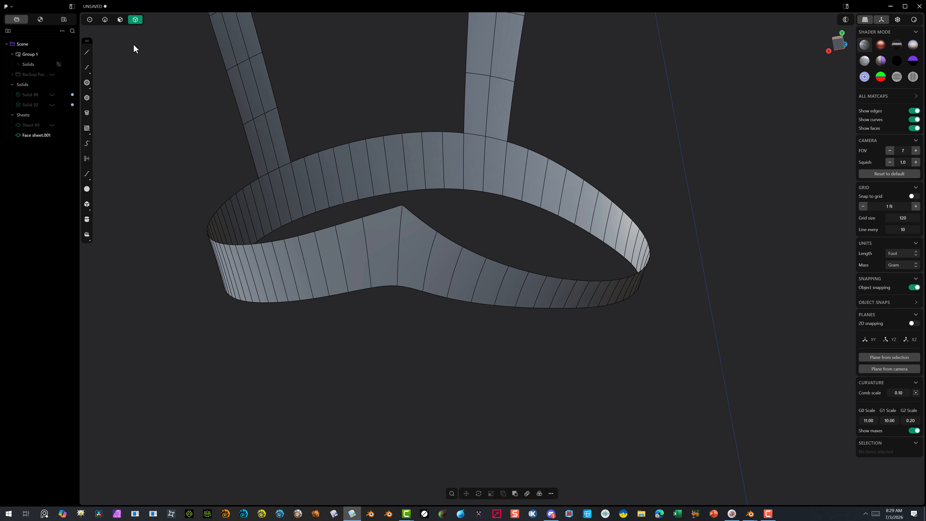
Step: Select the nine adjacent faces around the pointed kink in the wrist band and delete them
{"action": "left_click", "coordinate": [120, 20]}
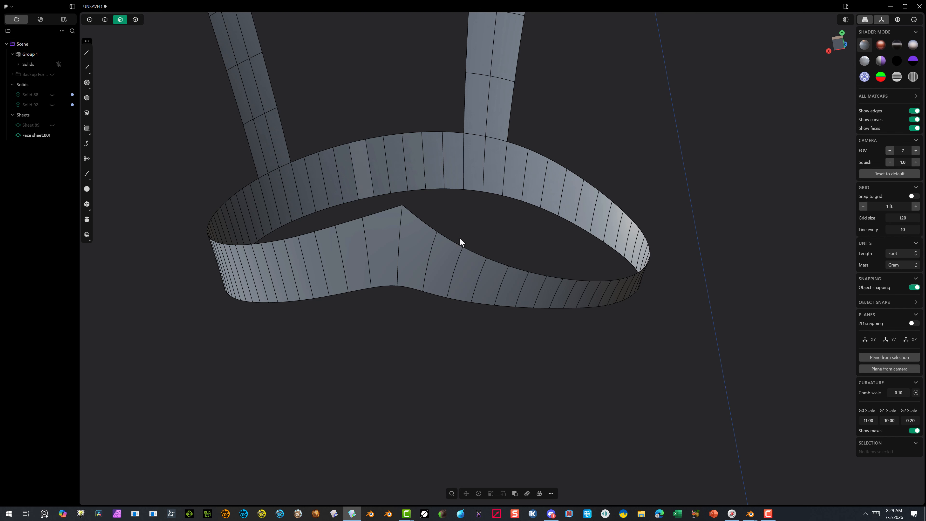
{"action": "left_click", "coordinate": [311, 245], "text": "shift"}
{"action": "left_click", "coordinate": [331, 239], "text": "shift"}
{"action": "left_click", "coordinate": [356, 239], "text": "shift"}
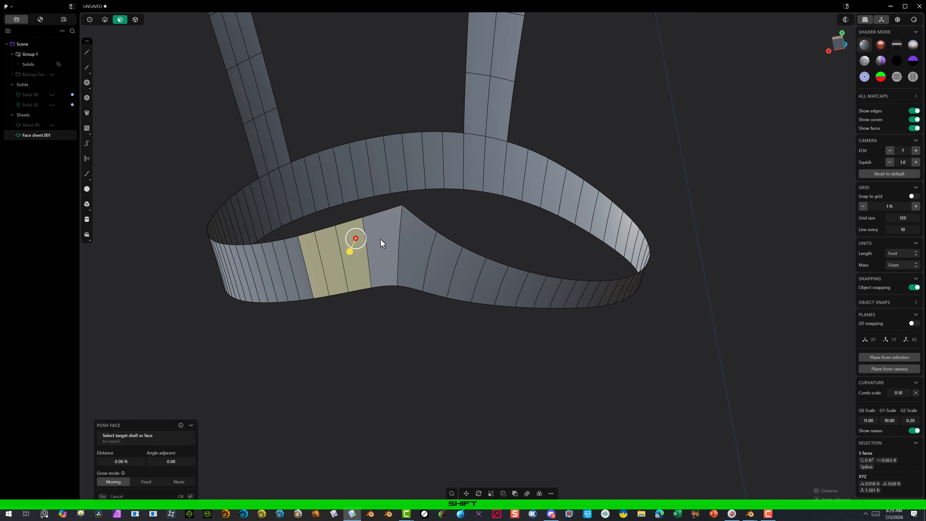
{"action": "left_click", "coordinate": [381, 241], "text": "shift"}
{"action": "left_click", "coordinate": [419, 255], "text": "shift"}
{"action": "left_click", "coordinate": [442, 262], "text": "shift"}
{"action": "left_click", "coordinate": [463, 269], "text": "shift"}
{"action": "left_click", "coordinate": [494, 279], "text": "shift"}
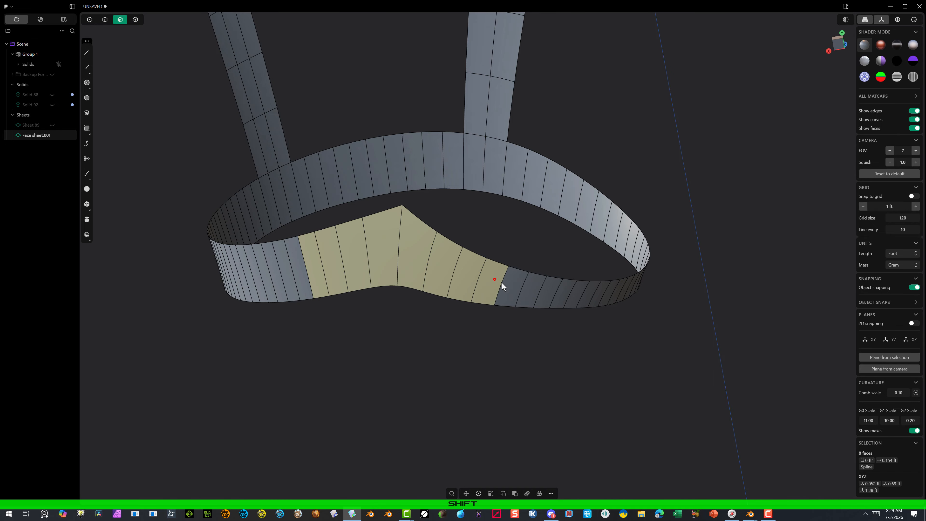
{"action": "left_click", "coordinate": [520, 288], "text": "shift"}
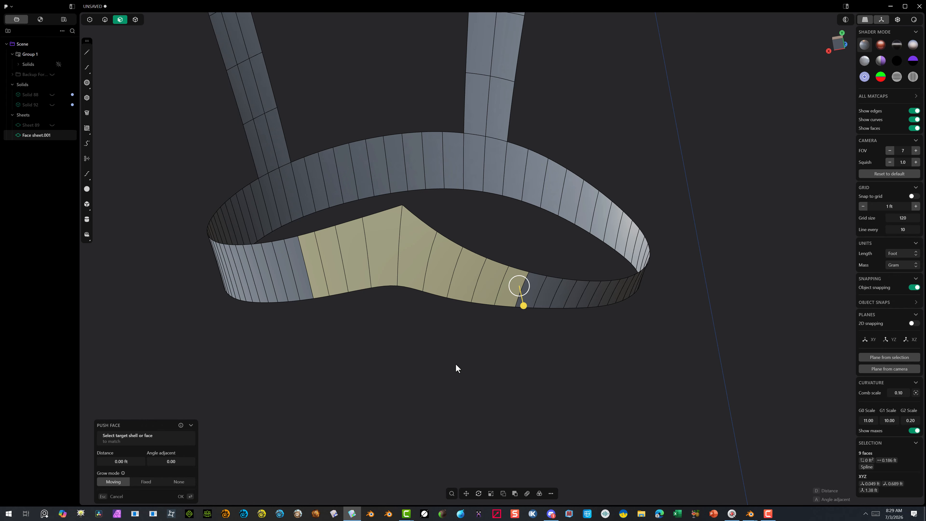
{"action": "key", "text": "x"}
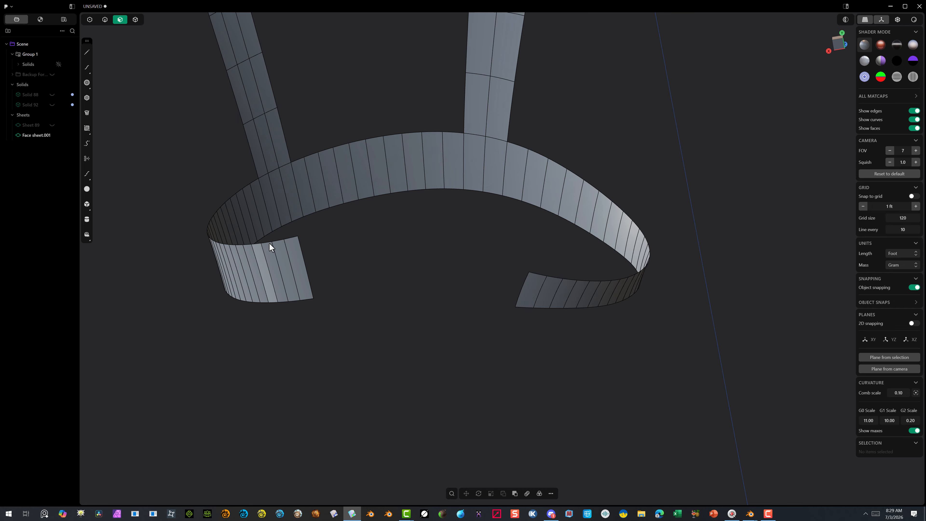
Step: Create a Bridge Curve across the gap in the wrist band, joining the upper edges of its two end faces
{"action": "middle_click_drag", "start_coordinate": [416, 281], "coordinate": [431, 296]}
{"action": "mouse_move", "coordinate": [444, 261]}
{"action": "middle_mouse_down"}
{"action": "mouse_move", "coordinate": [451, 331]}
{"action": "mouse_move", "coordinate": [450, 256]}
{"action": "middle_mouse_up"}
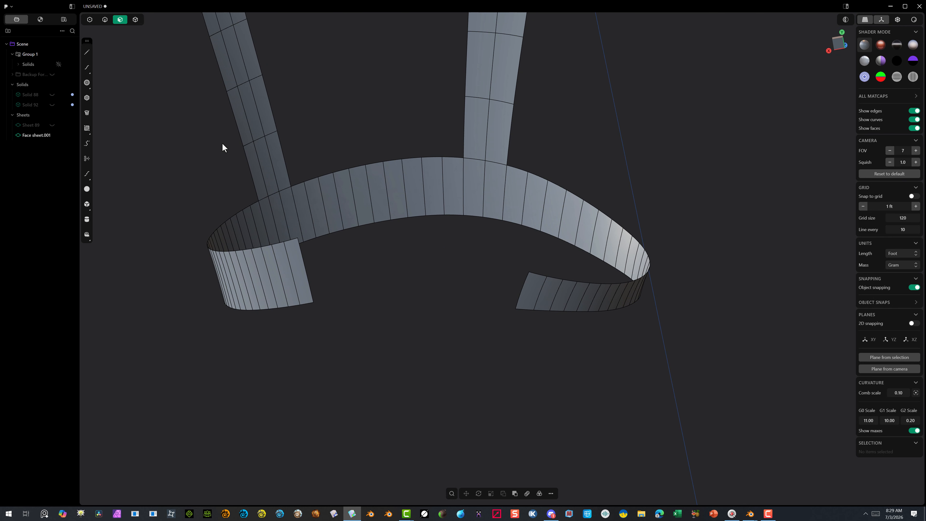
{"action": "right_click", "coordinate": [286, 179]}
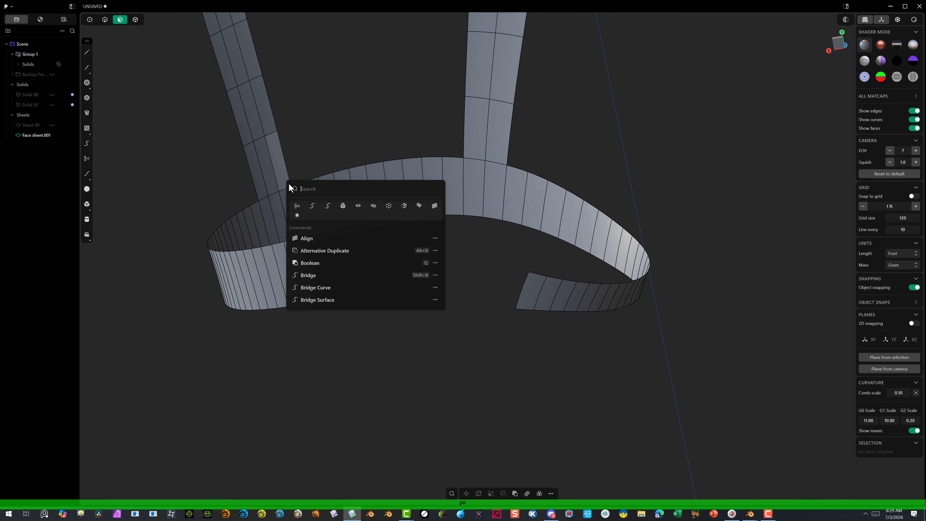
{"action": "left_click", "coordinate": [320, 192]}
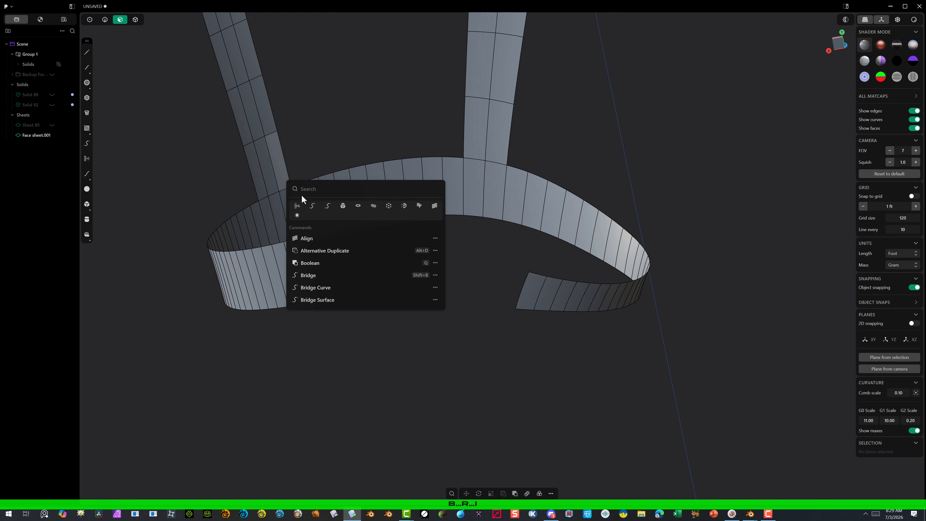
{"action": "left_click", "coordinate": [310, 187]}
{"action": "type", "text": "br"}
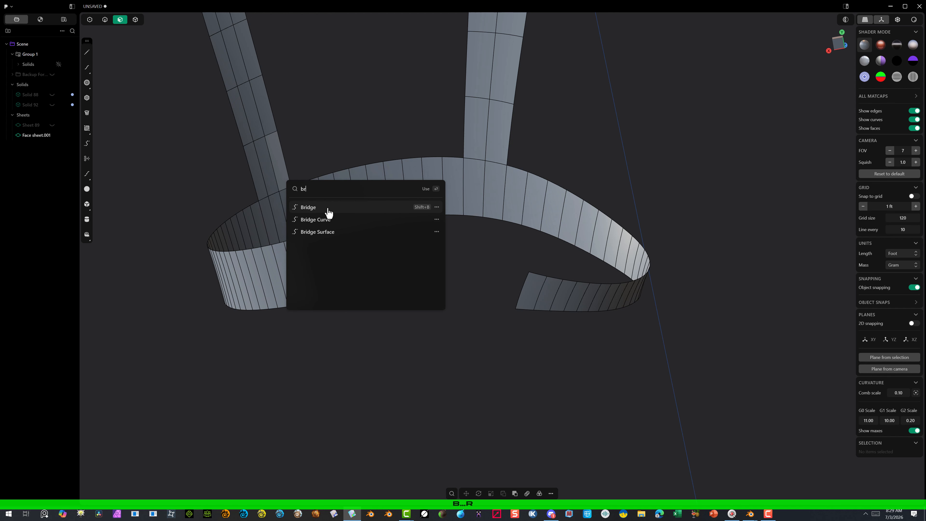
{"action": "left_click", "coordinate": [437, 220]}
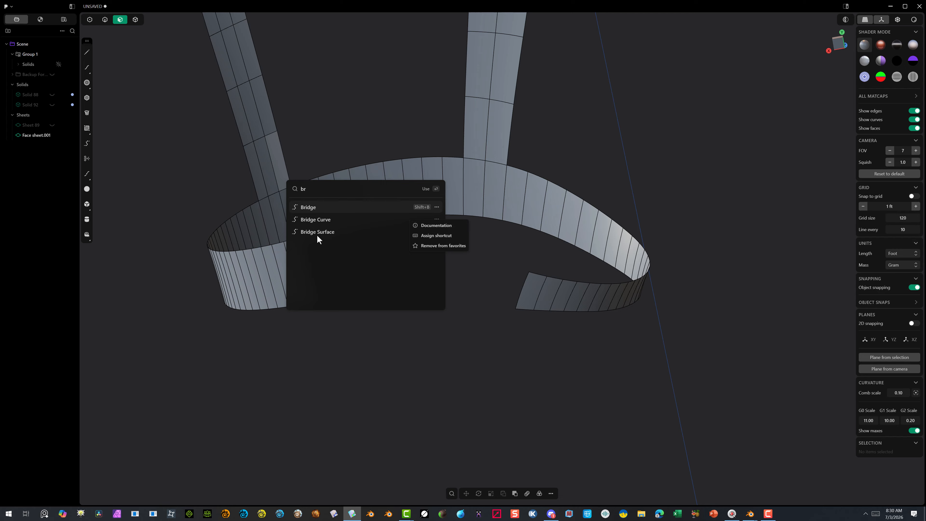
{"action": "left_click", "coordinate": [326, 220]}
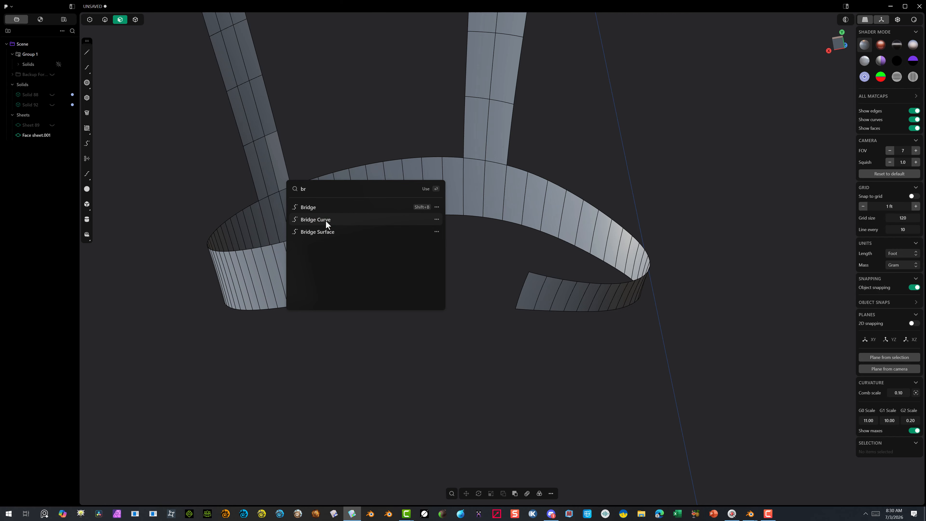
{"action": "left_click", "coordinate": [325, 220]}
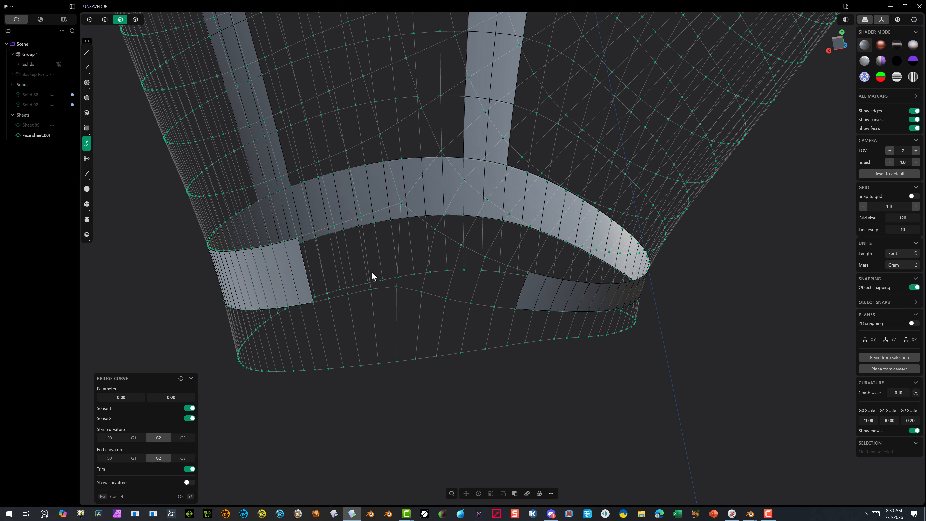
{"action": "middle_click_drag", "start_coordinate": [357, 270], "coordinate": [383, 278]}
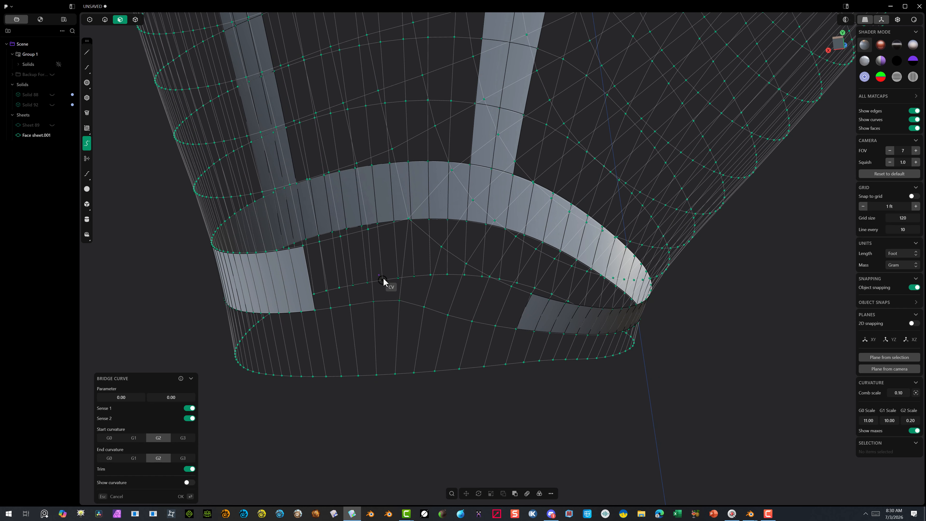
{"action": "scroll", "coordinate": [437, 288], "scroll_direction": "up", "scroll_amount": 3}
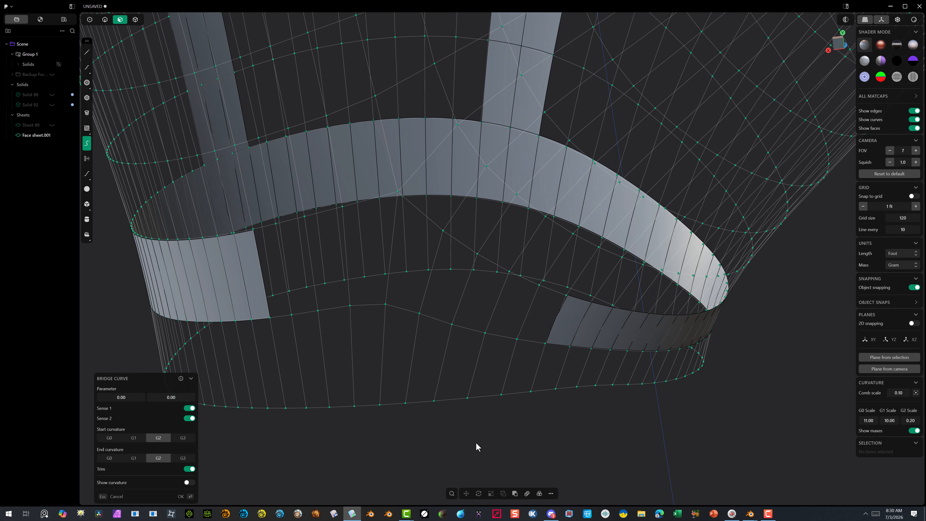
{"action": "middle_click_drag", "start_coordinate": [475, 442], "coordinate": [535, 411], "text": "shift"}
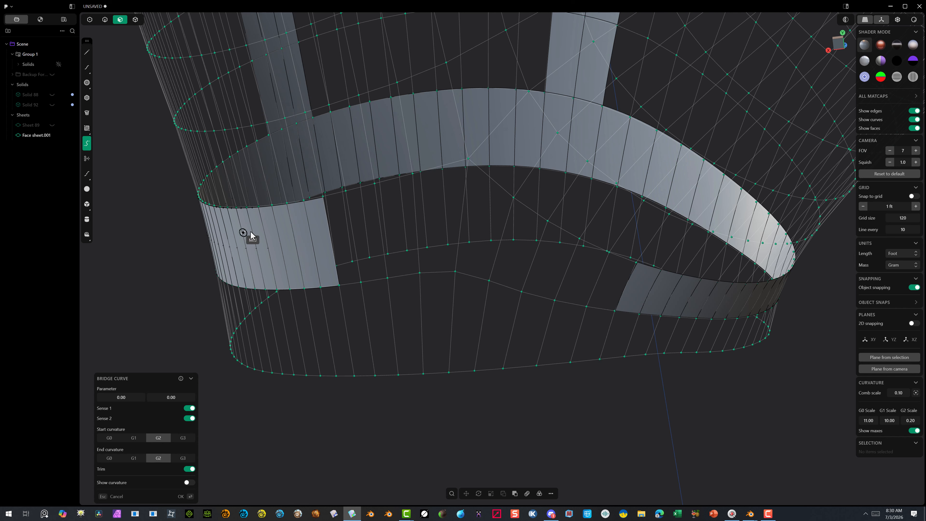
{"action": "scroll", "coordinate": [316, 213], "scroll_direction": "up", "scroll_amount": 5}
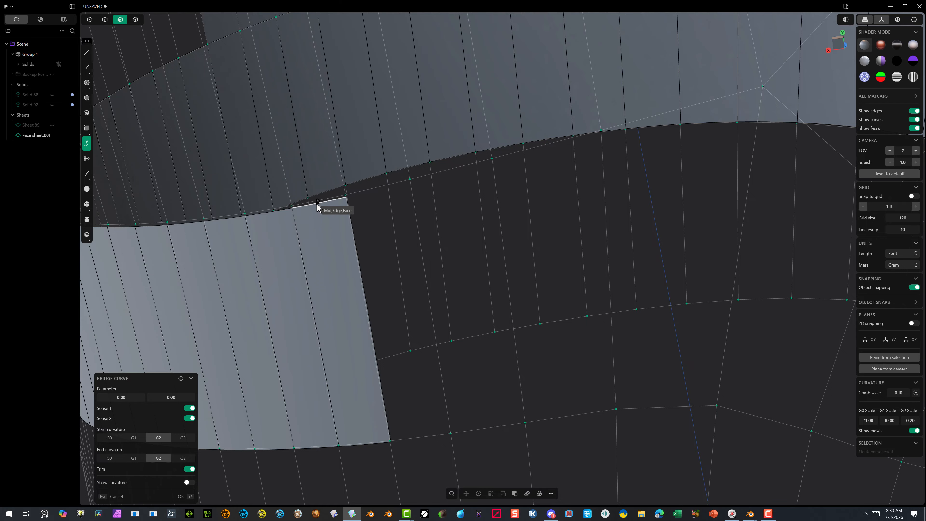
{"action": "left_click", "coordinate": [336, 200]}
{"action": "scroll", "coordinate": [432, 298], "scroll_direction": "down", "scroll_amount": 5}
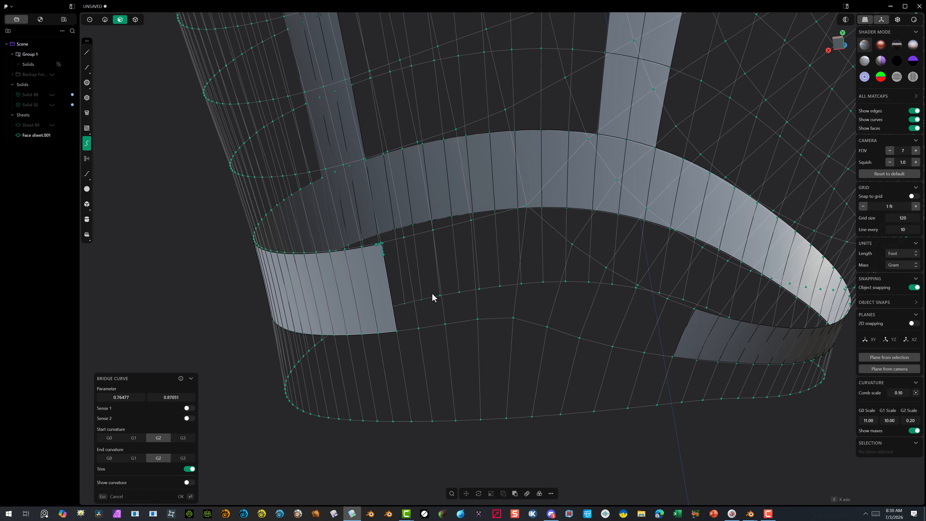
{"action": "scroll", "coordinate": [783, 310], "scroll_direction": "up", "scroll_amount": 10}
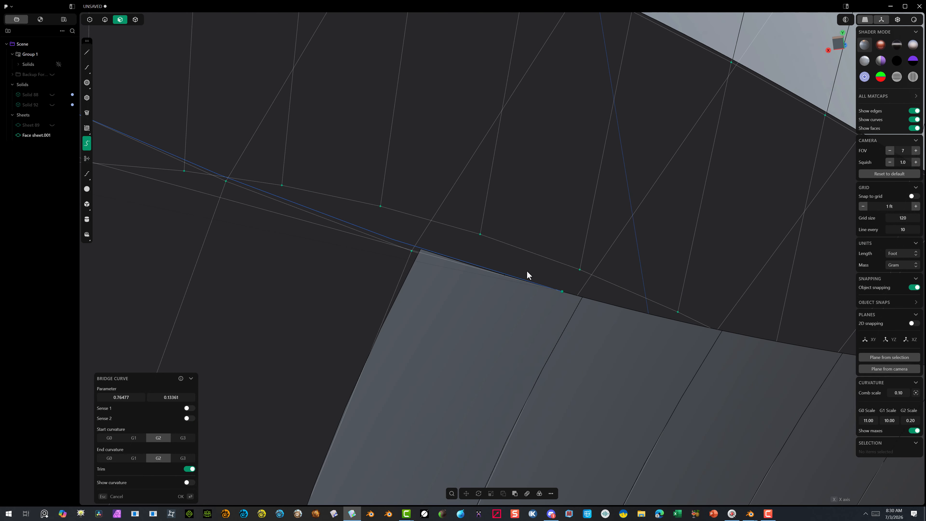
{"action": "left_click", "coordinate": [473, 270]}
{"action": "scroll", "coordinate": [475, 273], "scroll_direction": "down", "scroll_amount": 10}
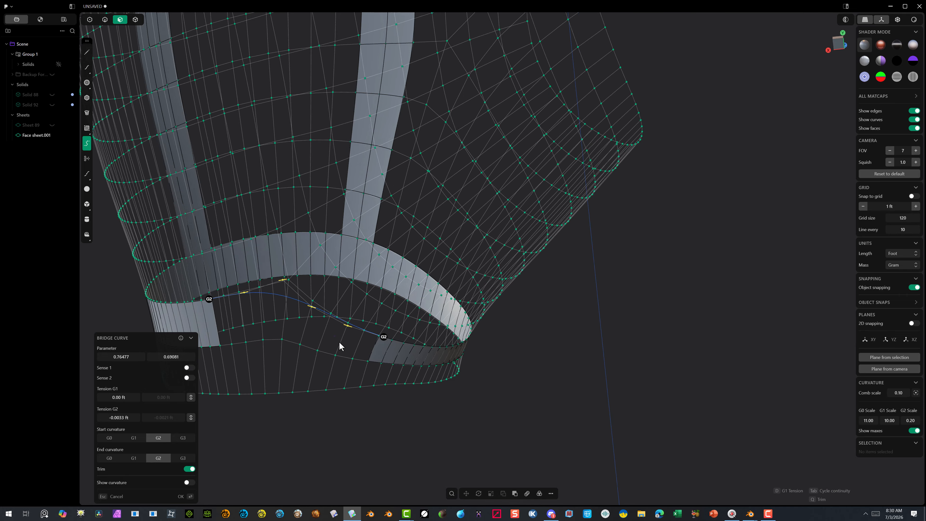
Step: Set both bridge curve parameters to 1.00 so the curve starts and ends at the corners of the gap
{"action": "middle_click_drag", "start_coordinate": [339, 345], "coordinate": [330, 311]}
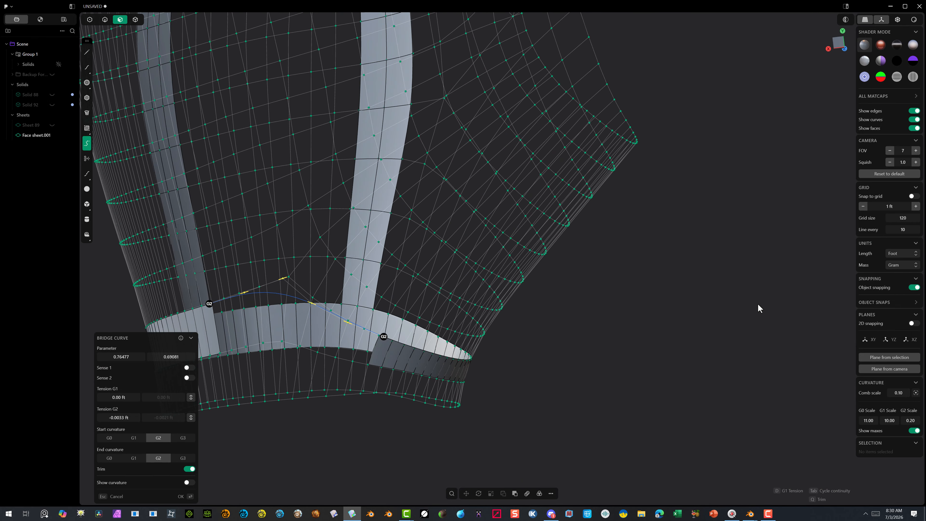
{"action": "mouse_move", "coordinate": [711, 317]}
{"action": "middle_mouse_down", "text": "shift"}
{"action": "mouse_move", "coordinate": [743, 283]}
{"action": "mouse_move", "coordinate": [816, 239]}
{"action": "middle_mouse_up", "text": "shift"}
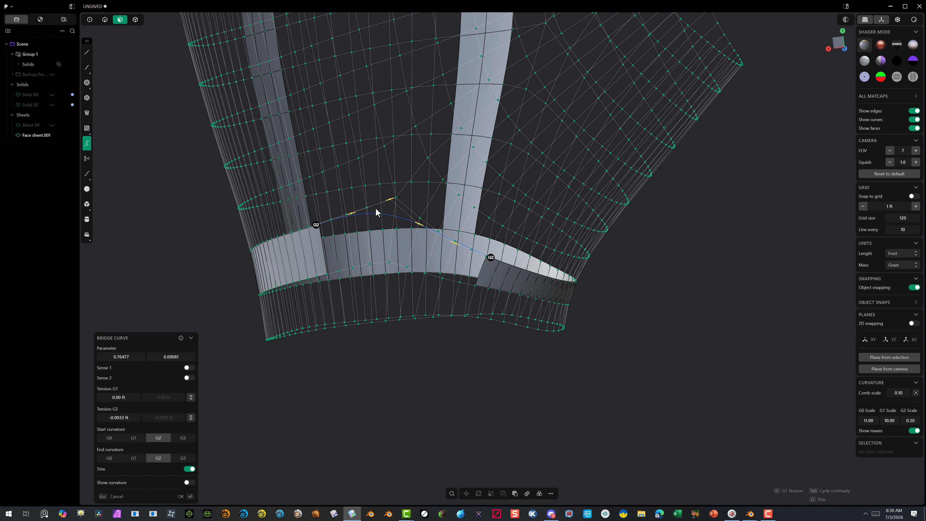
{"action": "scroll", "coordinate": [376, 209], "scroll_direction": "up", "scroll_amount": 5}
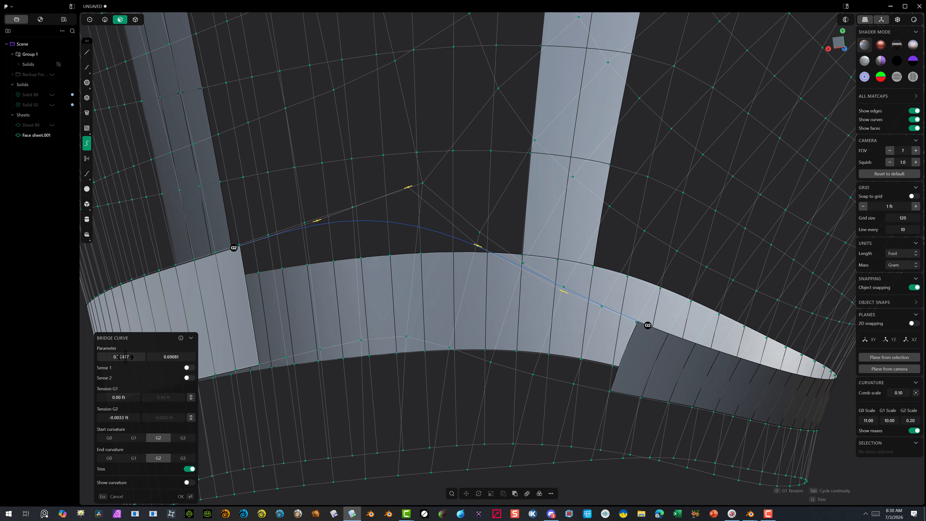
{"action": "left_click_drag", "start_coordinate": [125, 356], "coordinate": [153, 357]}
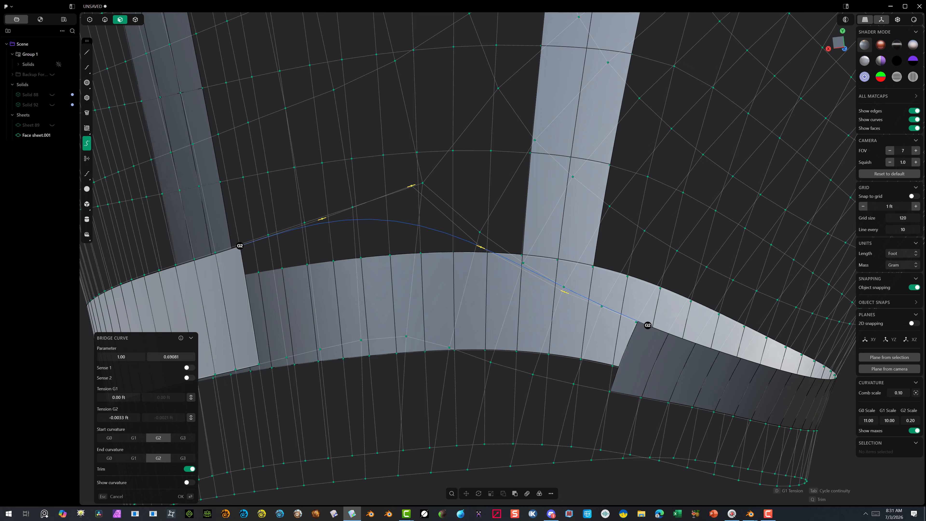
{"action": "left_click_drag", "start_coordinate": [171, 357], "coordinate": [184, 357]}
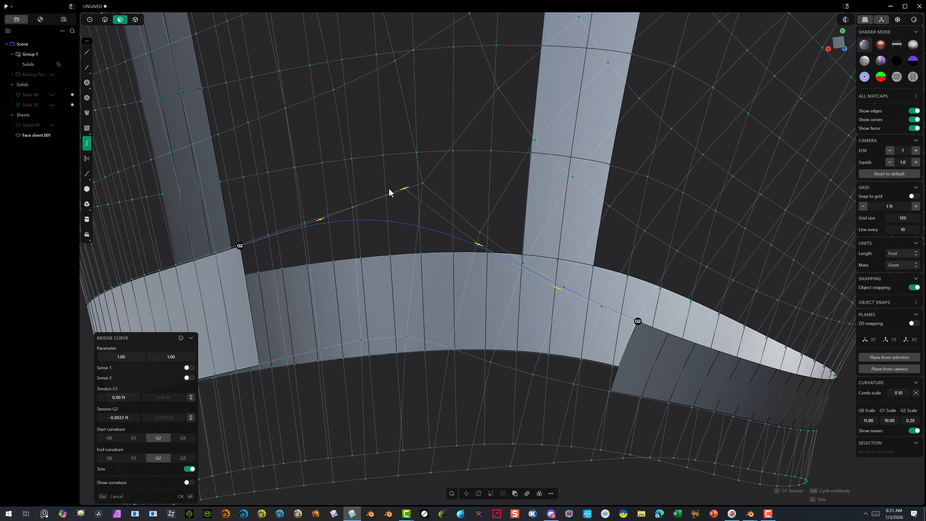
{"action": "scroll", "coordinate": [390, 192], "scroll_direction": "down", "scroll_amount": 5}
{"action": "middle_click_drag", "start_coordinate": [397, 196], "coordinate": [277, 226]}
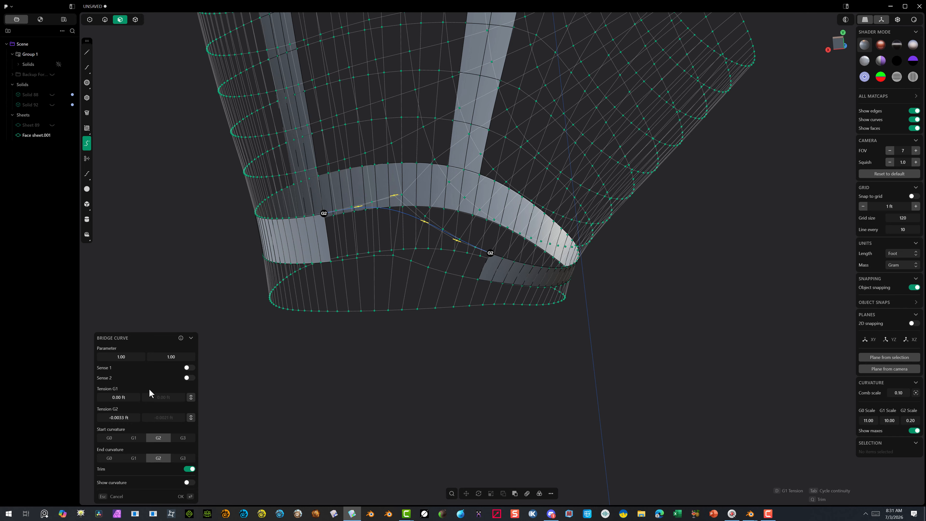
Step: Try G1 and G2 as the start and end curvature of the bridge curve and compare its shape
{"action": "left_click", "coordinate": [133, 438]}
{"action": "left_click", "coordinate": [134, 458]}
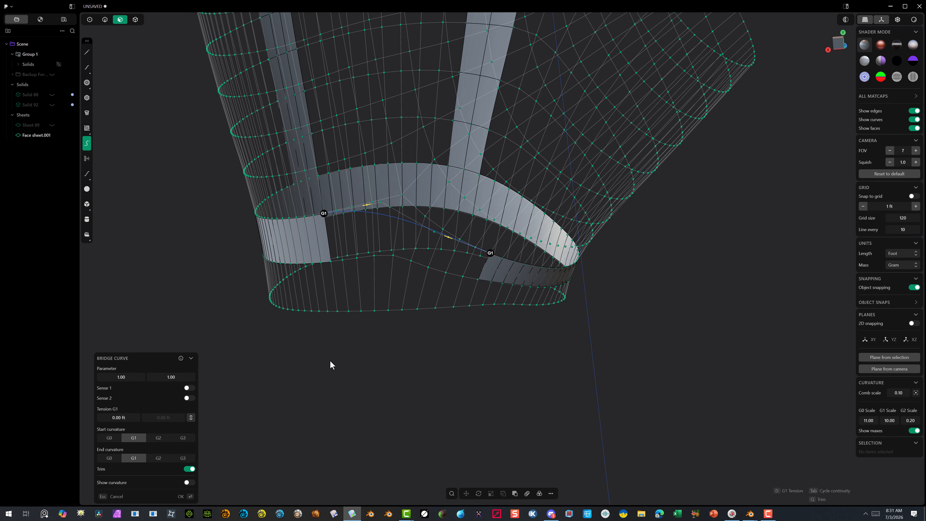
{"action": "middle_click_drag", "start_coordinate": [330, 361], "coordinate": [325, 283]}
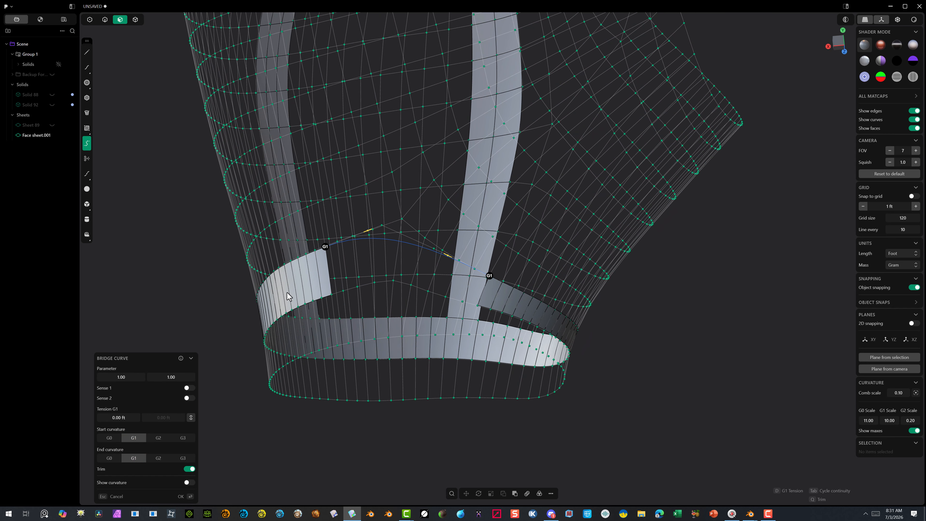
{"action": "left_click", "coordinate": [159, 440]}
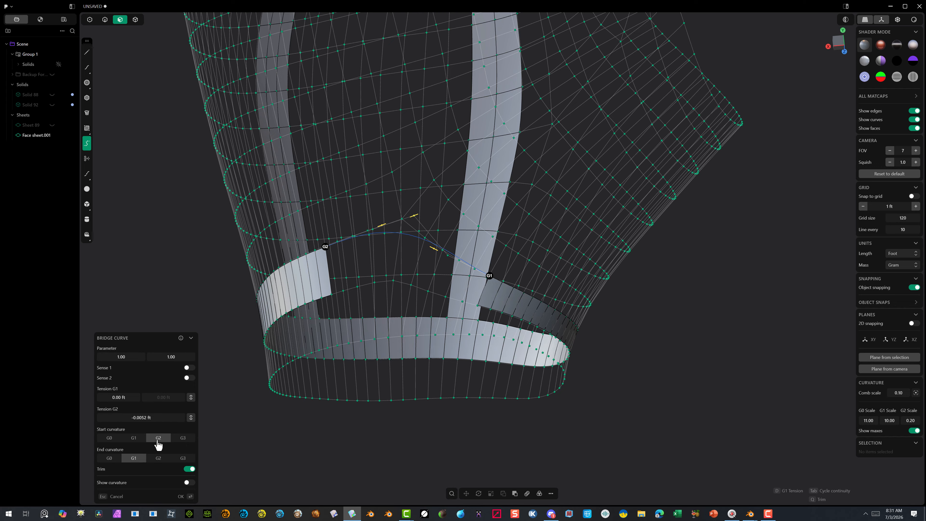
{"action": "left_click", "coordinate": [160, 459]}
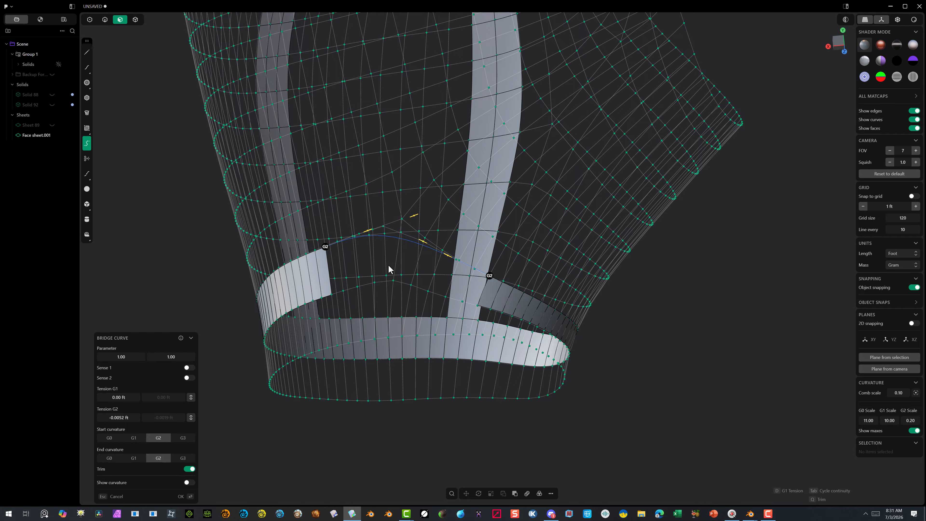
{"action": "mouse_move", "coordinate": [389, 269]}
{"action": "middle_mouse_down"}
{"action": "mouse_move", "coordinate": [376, 316]}
{"action": "mouse_move", "coordinate": [347, 316]}
{"action": "mouse_move", "coordinate": [346, 275]}
{"action": "mouse_move", "coordinate": [383, 286]}
{"action": "middle_mouse_up"}
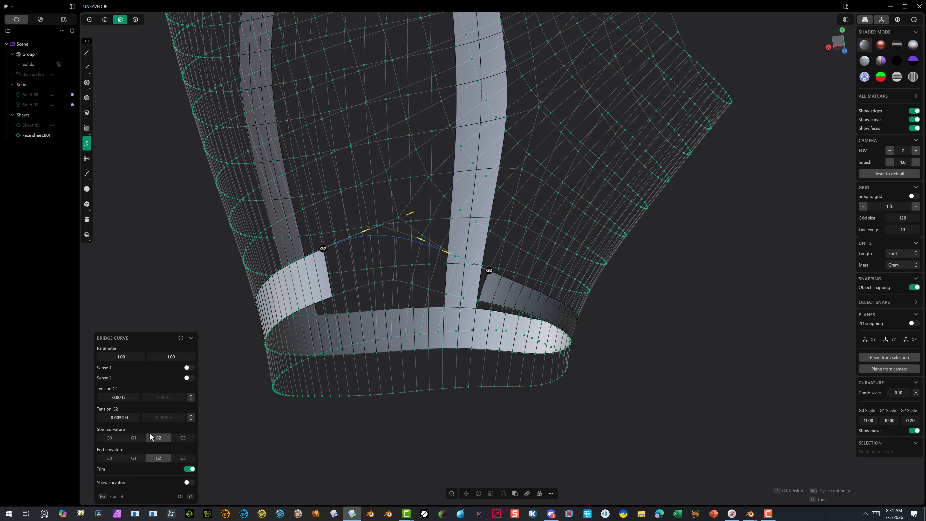
Step: Set the start and end curvature to G1, accept the upper bridge curve and deselect it
{"action": "left_click", "coordinate": [134, 437]}
{"action": "left_click", "coordinate": [134, 458]}
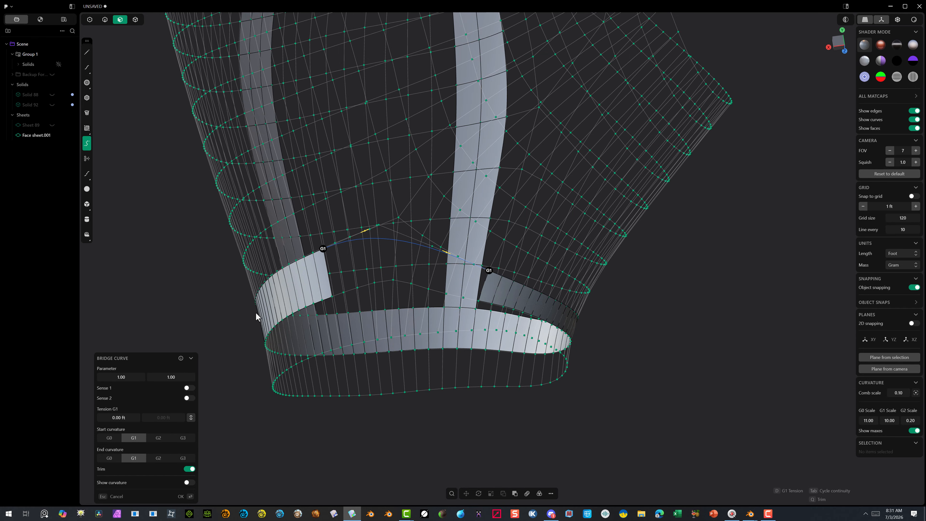
{"action": "middle_click_drag", "start_coordinate": [350, 250], "coordinate": [312, 266]}
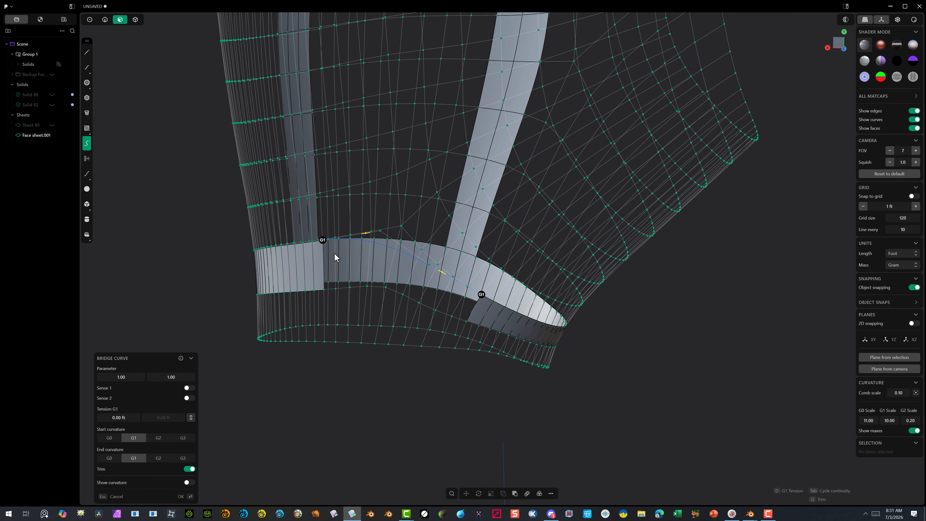
{"action": "left_click", "coordinate": [181, 497]}
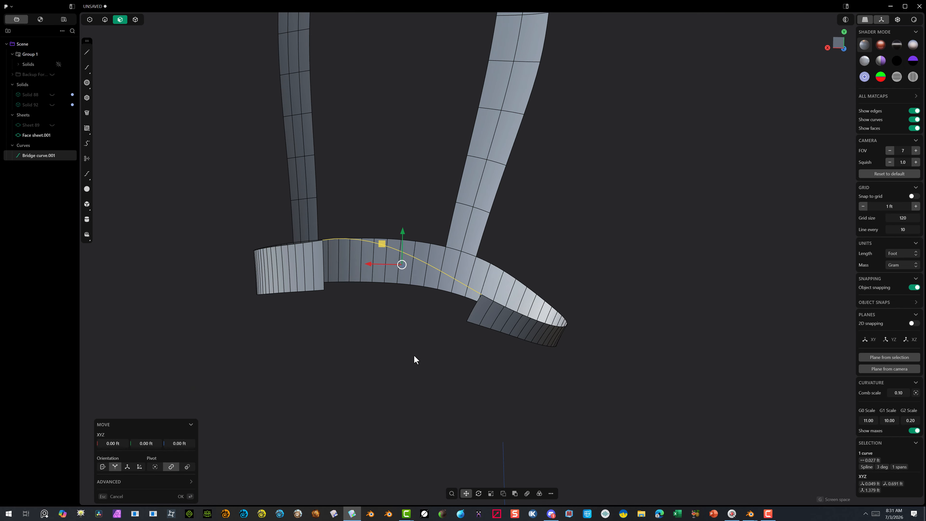
{"action": "middle_click_drag", "start_coordinate": [414, 357], "coordinate": [370, 289]}
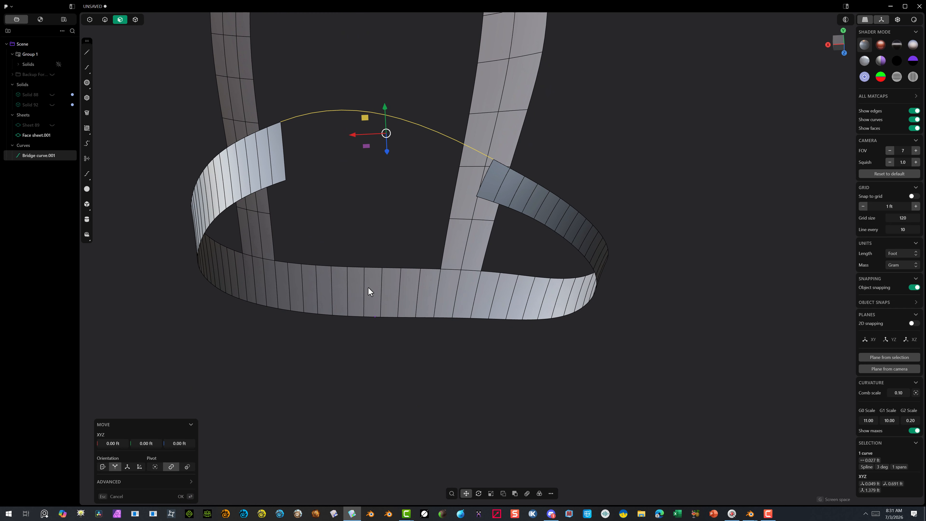
{"action": "middle_click_drag", "start_coordinate": [344, 65], "coordinate": [349, 82]}
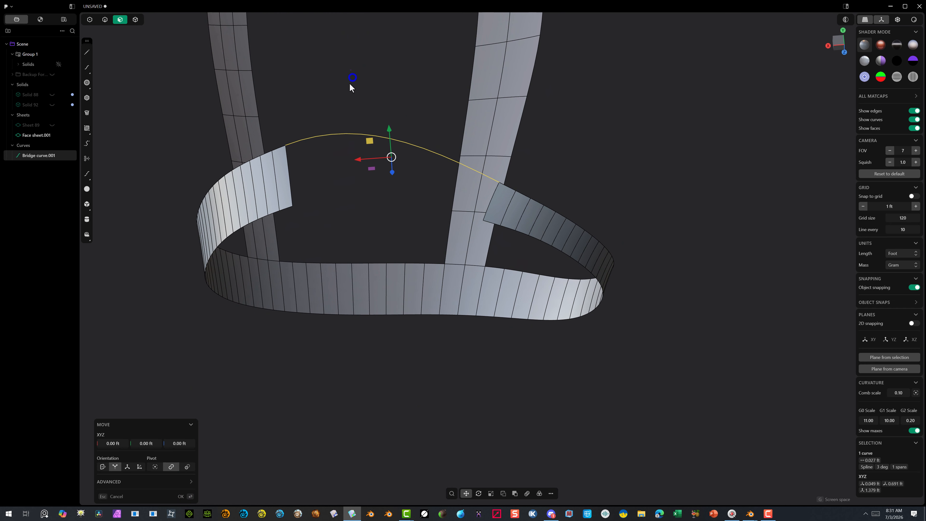
{"action": "left_click", "coordinate": [349, 82]}
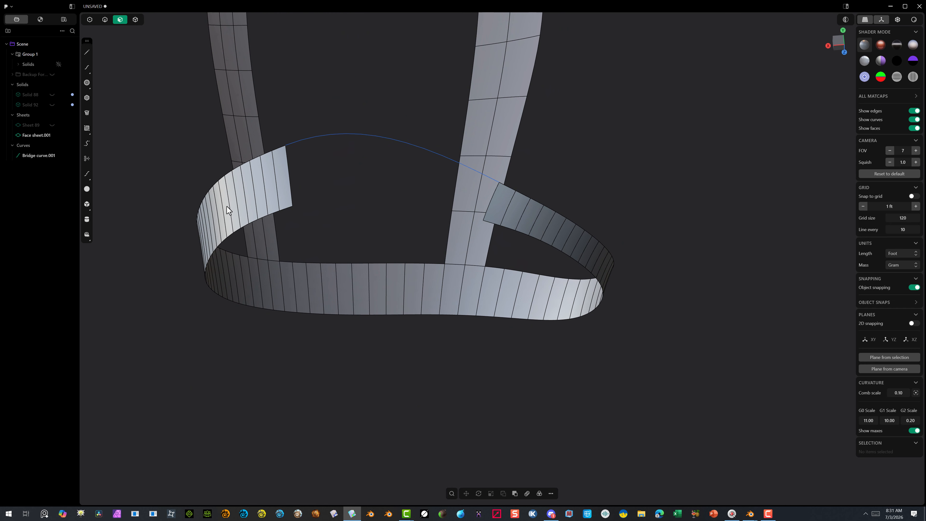
Step: Create a Bridge Curve across the gap in the wrist band, joining the lower edges of its two end faces
{"action": "right_click", "coordinate": [218, 199]}
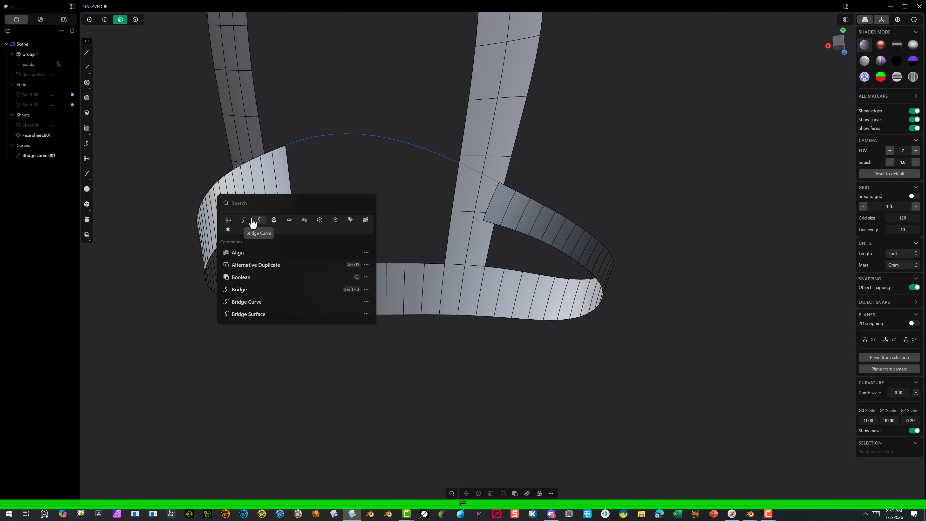
{"action": "left_click", "coordinate": [259, 220]}
{"action": "scroll", "coordinate": [288, 208], "scroll_direction": "up", "scroll_amount": 5}
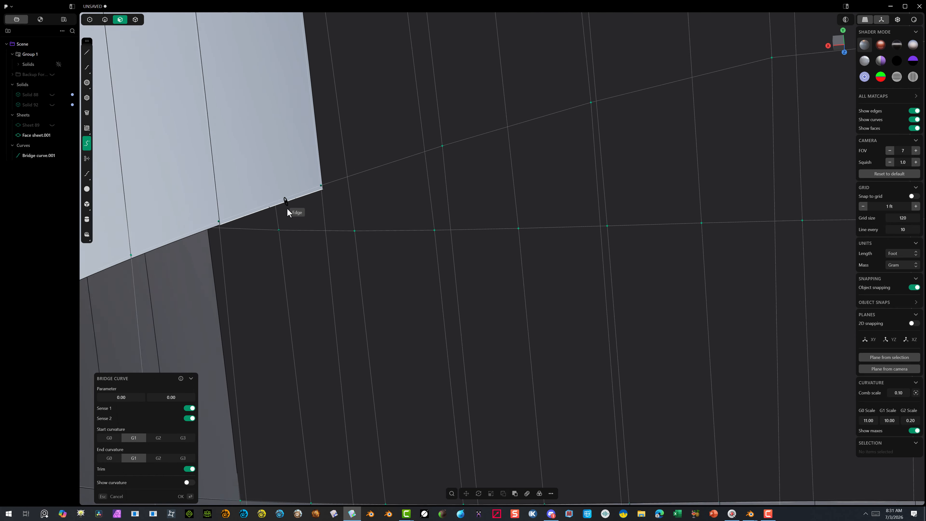
{"action": "left_click", "coordinate": [299, 191]}
{"action": "scroll", "coordinate": [356, 237], "scroll_direction": "down", "scroll_amount": 5}
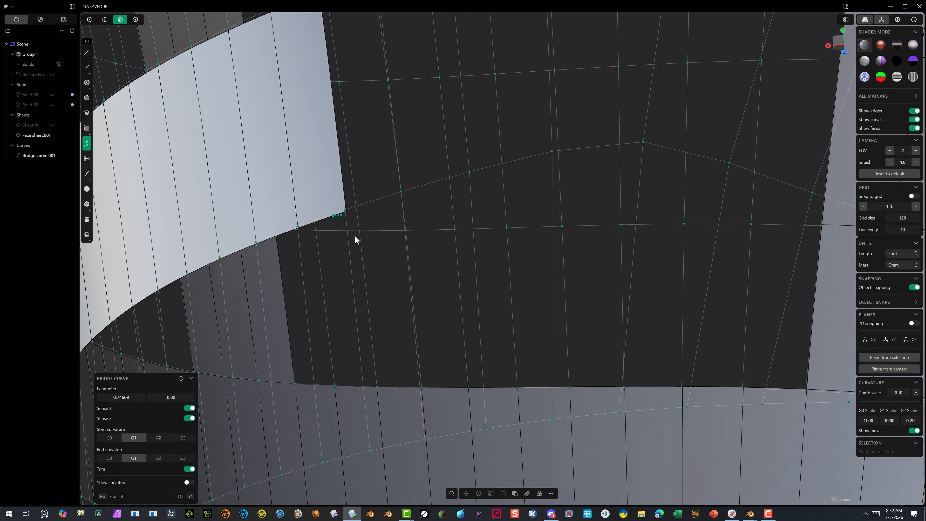
{"action": "scroll", "coordinate": [616, 274], "scroll_direction": "up", "scroll_amount": 9}
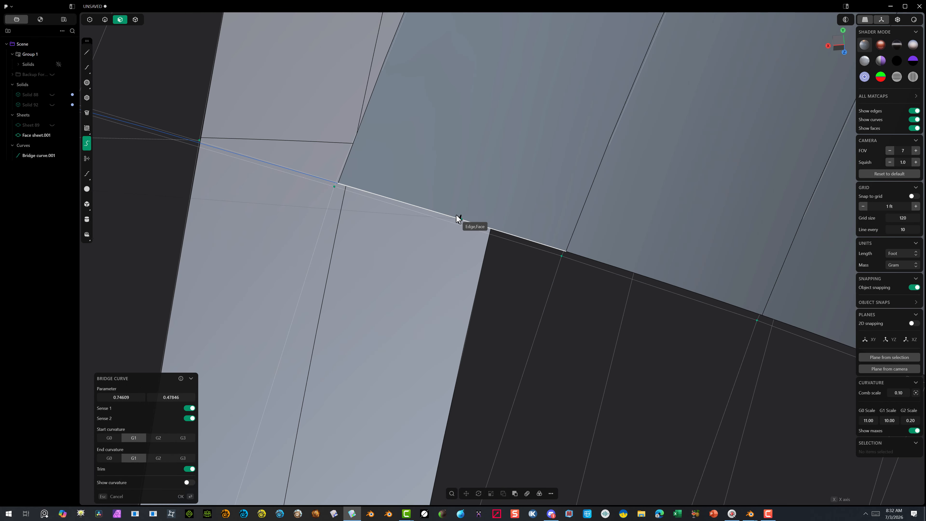
{"action": "left_click", "coordinate": [420, 207]}
{"action": "scroll", "coordinate": [360, 294], "scroll_direction": "down", "scroll_amount": 10}
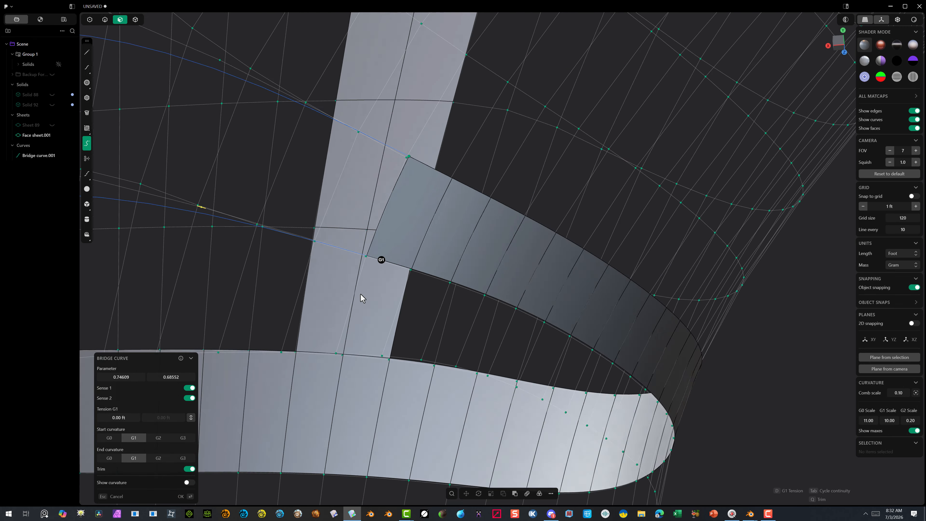
Step: Adjust both parameters of the lower bridge curve until it reaches the gap's corners, accept it and deselect it
{"action": "right_click_drag", "start_coordinate": [585, 379], "coordinate": [706, 303]}
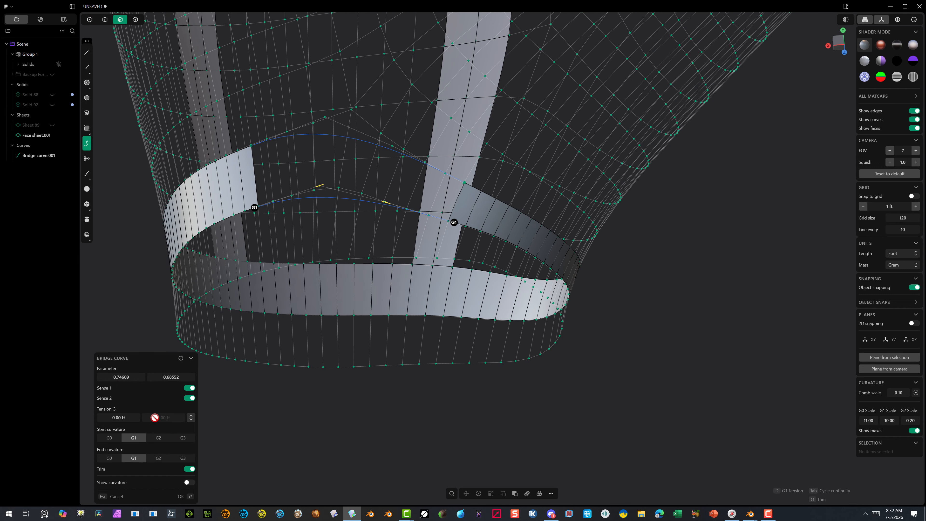
{"action": "left_click_drag", "start_coordinate": [121, 377], "coordinate": [138, 377]}
{"action": "left_click_drag", "start_coordinate": [172, 377], "coordinate": [190, 377]}
{"action": "left_click", "coordinate": [181, 497]}
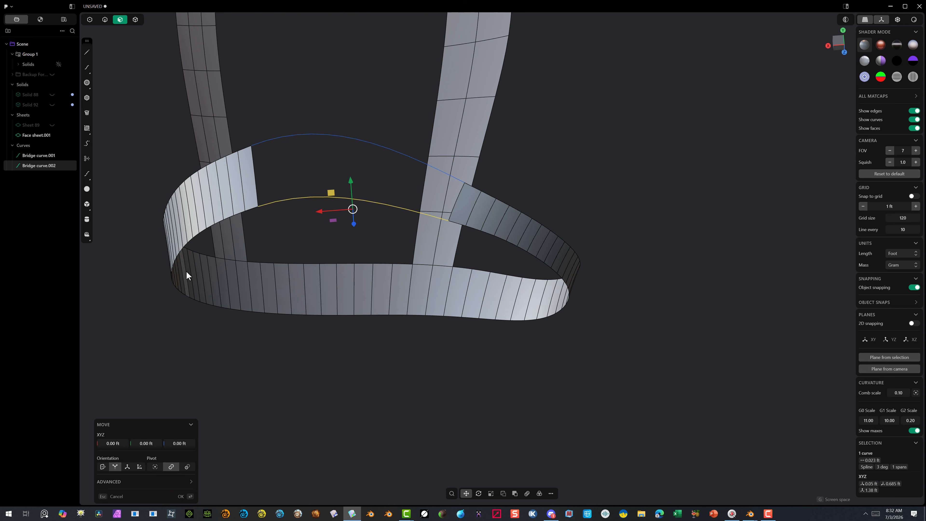
{"action": "middle_click_drag", "start_coordinate": [186, 275], "coordinate": [287, 211]}
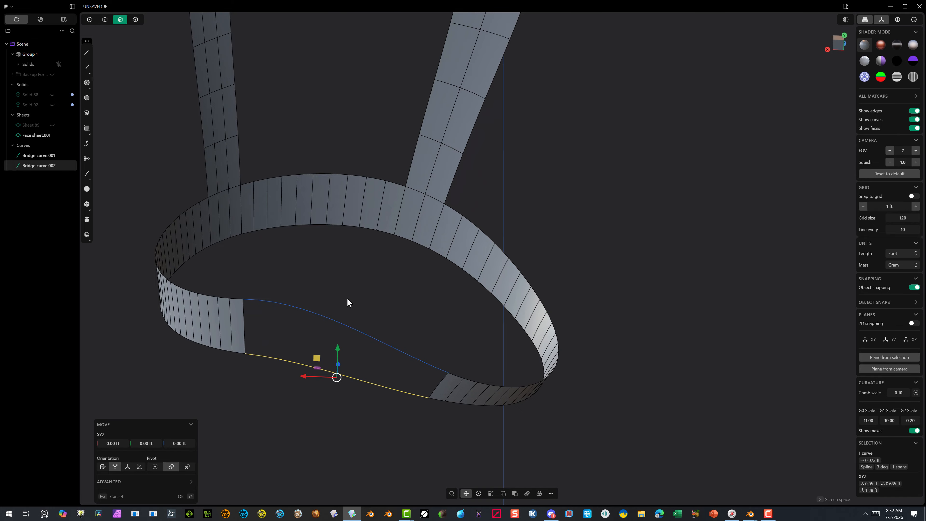
{"action": "left_click_drag", "start_coordinate": [348, 299], "coordinate": [285, 412]}
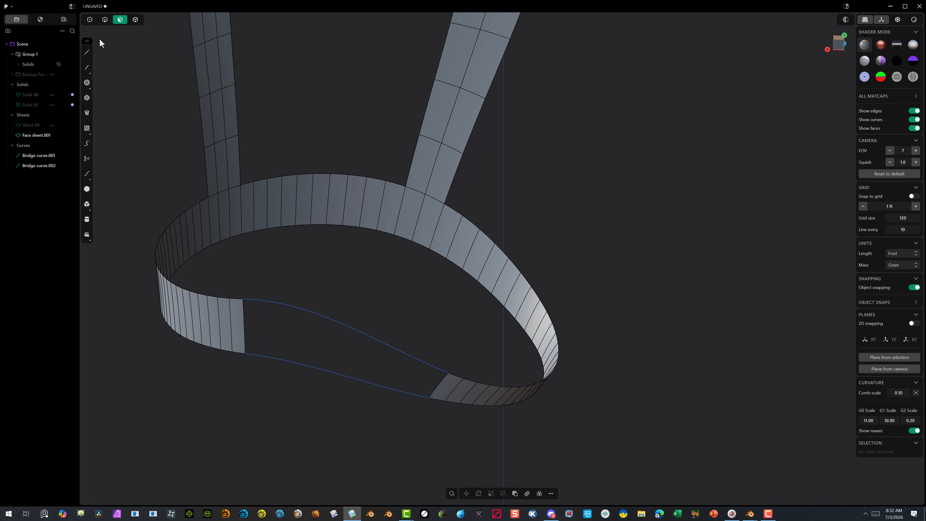
Step: Select both bridge curves in edge selection mode and extrude them upward about 0.0102 ft into two sheets
{"action": "left_click", "coordinate": [104, 23]}
{"action": "left_click_drag", "start_coordinate": [346, 296], "coordinate": [314, 433]}
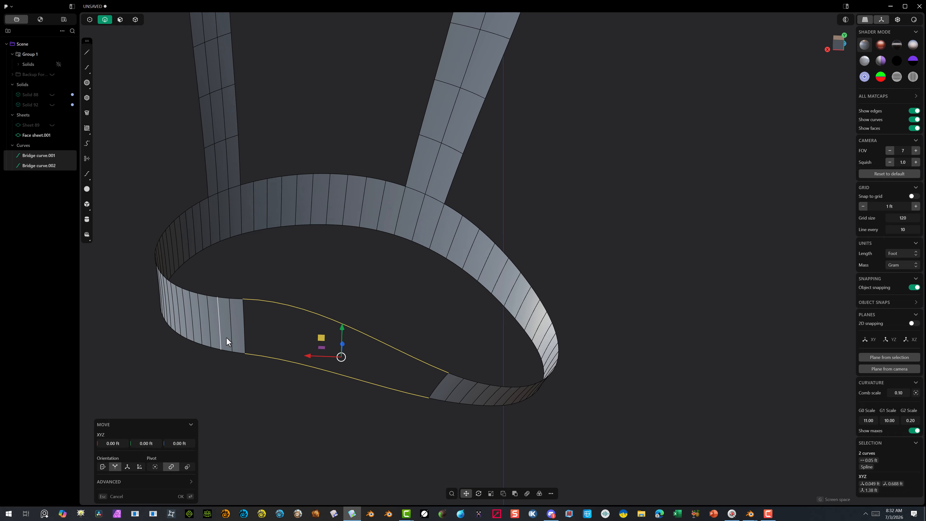
{"action": "left_click", "coordinate": [257, 420]}
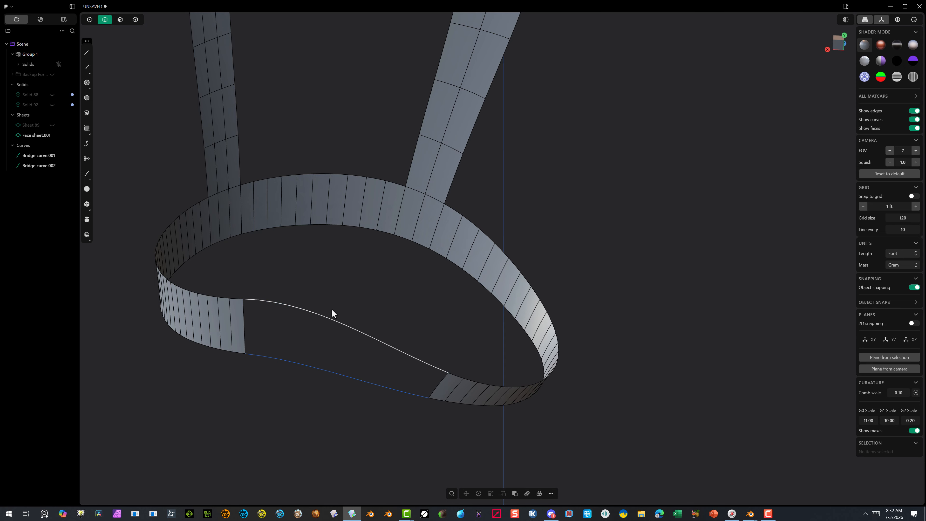
{"action": "left_click_drag", "start_coordinate": [334, 302], "coordinate": [280, 403]}
{"action": "scroll", "coordinate": [329, 307], "scroll_direction": "up", "scroll_amount": 3}
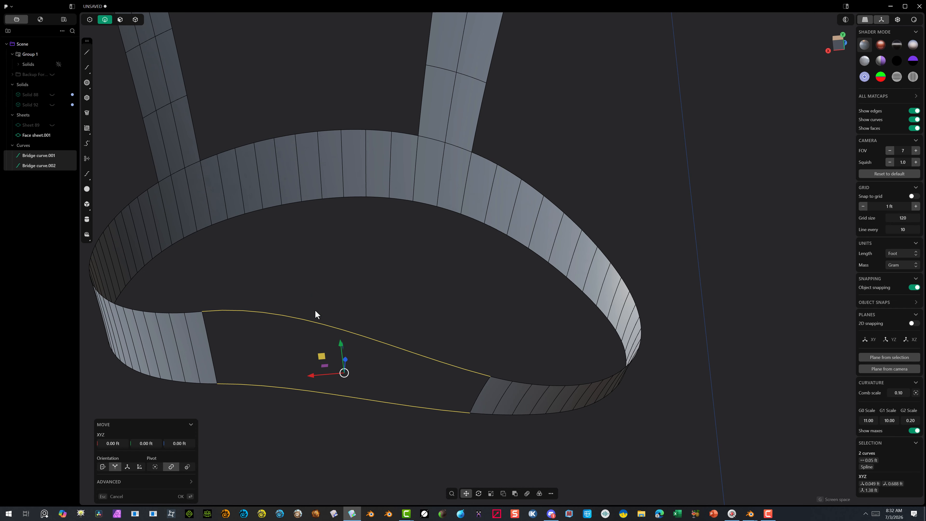
{"action": "left_click", "coordinate": [837, 47]}
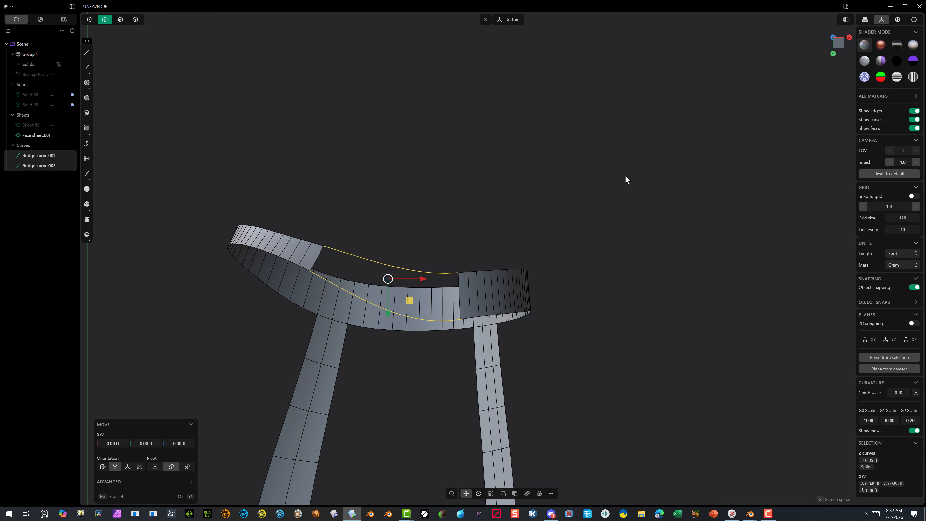
{"action": "middle_click_drag", "start_coordinate": [625, 174], "coordinate": [597, 80]}
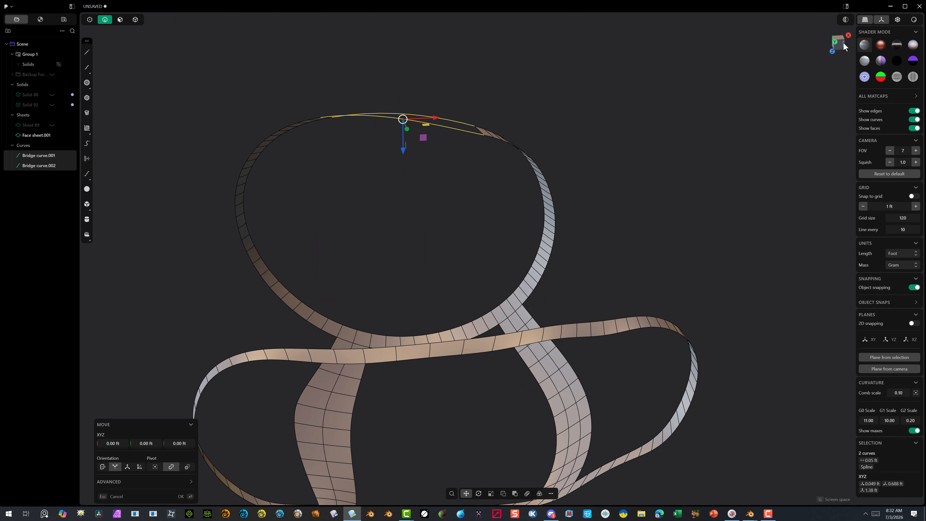
{"action": "left_click", "coordinate": [836, 47]}
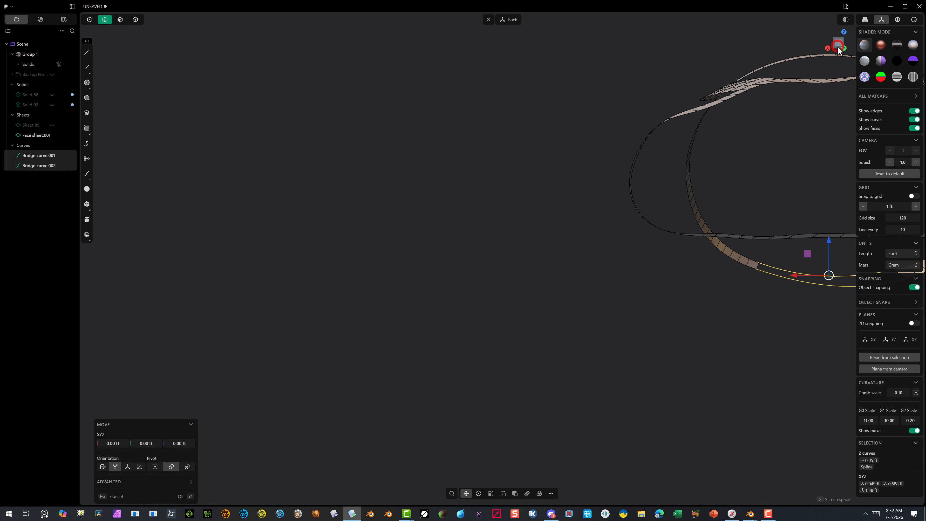
{"action": "middle_click_drag", "start_coordinate": [303, 260], "coordinate": [276, 259], "text": "shift"}
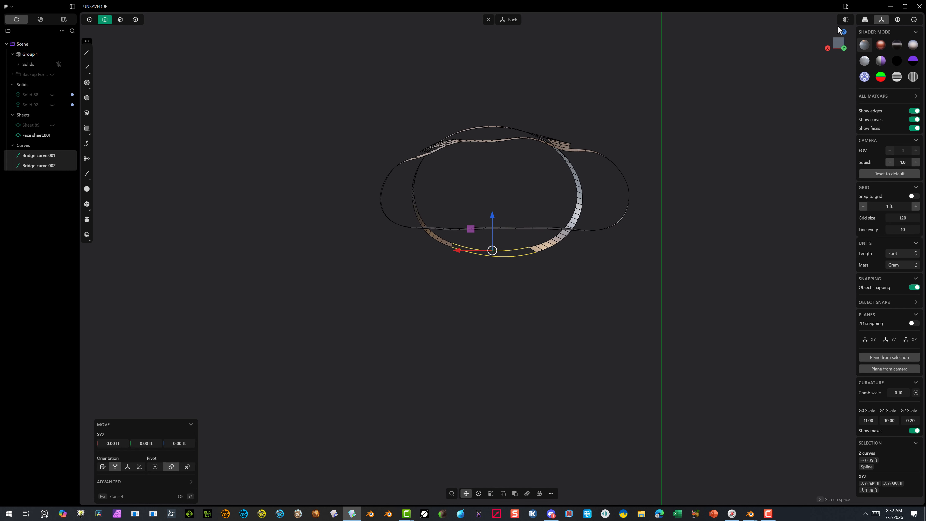
{"action": "left_click", "coordinate": [837, 44]}
{"action": "scroll", "coordinate": [657, 261], "scroll_direction": "up", "scroll_amount": 5}
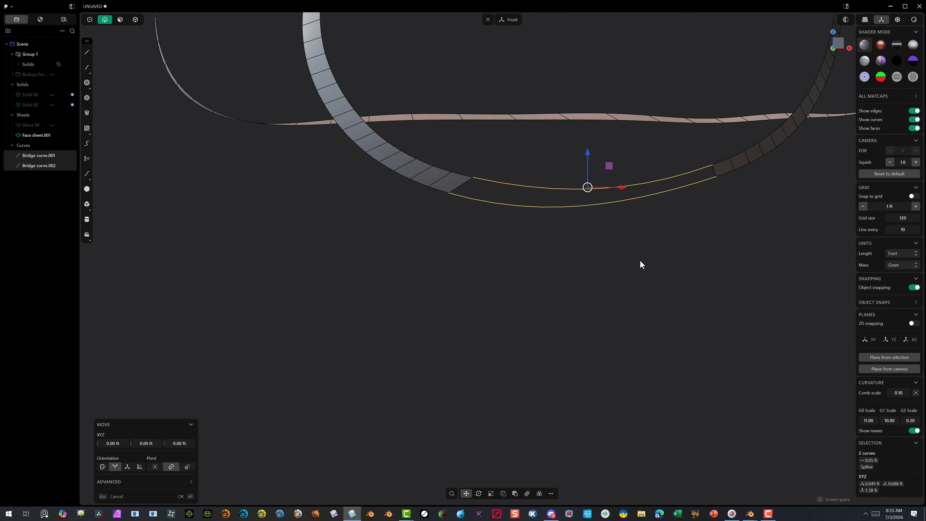
{"action": "scroll", "coordinate": [565, 256], "scroll_direction": "down", "scroll_amount": 3}
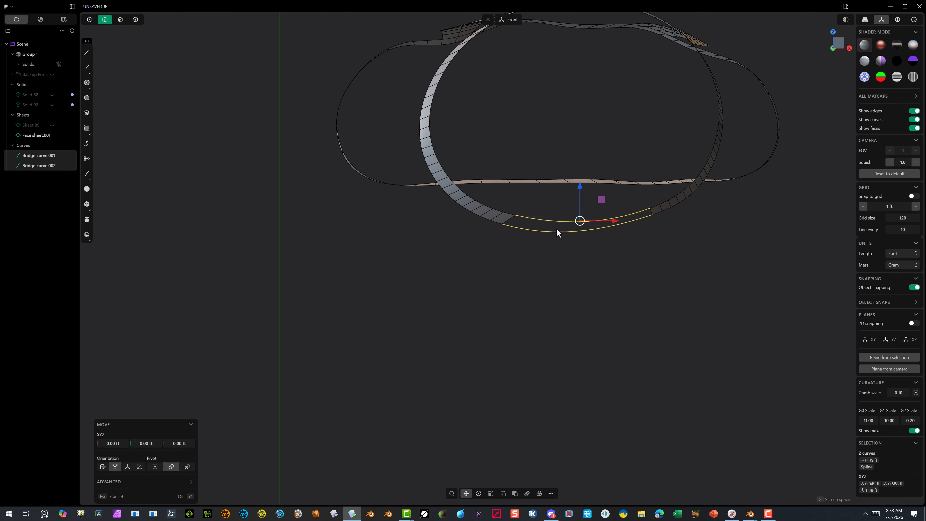
{"action": "key", "text": "x"}
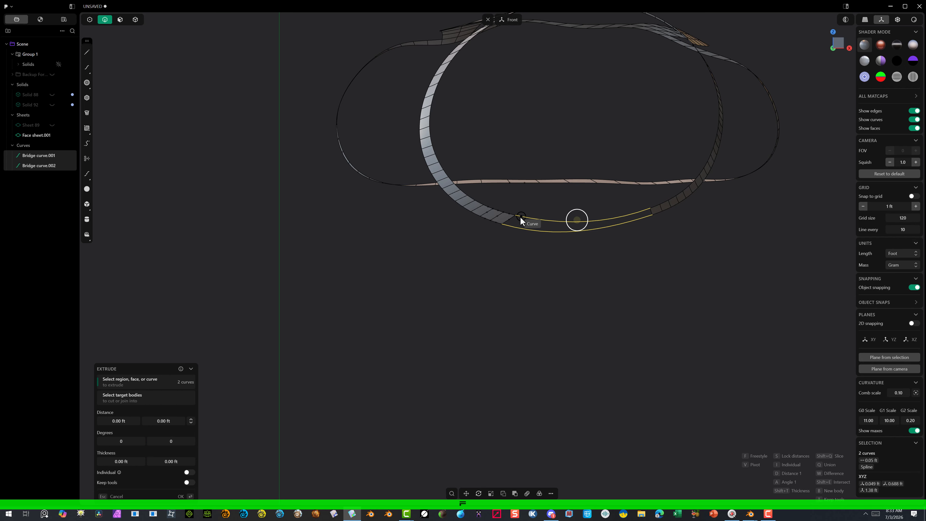
{"action": "left_click_drag", "start_coordinate": [516, 216], "coordinate": [516, 152]}
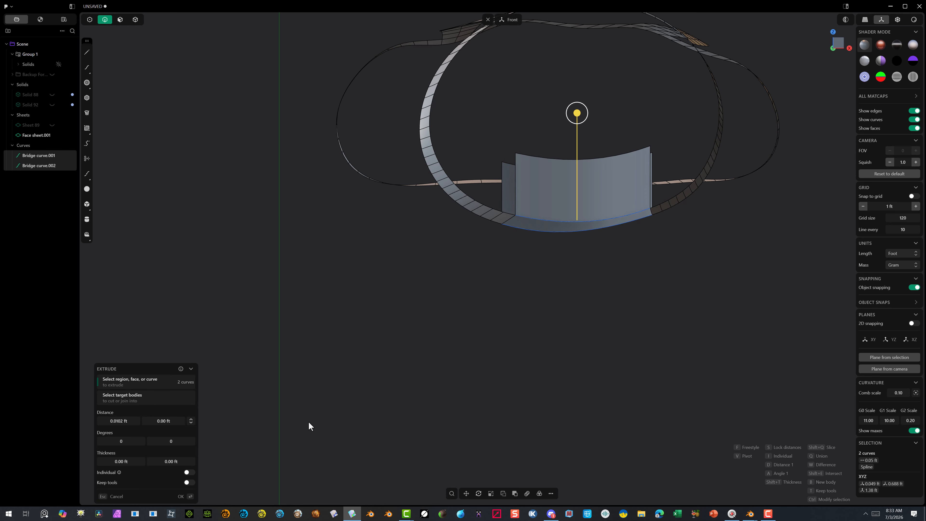
{"action": "left_click", "coordinate": [180, 496]}
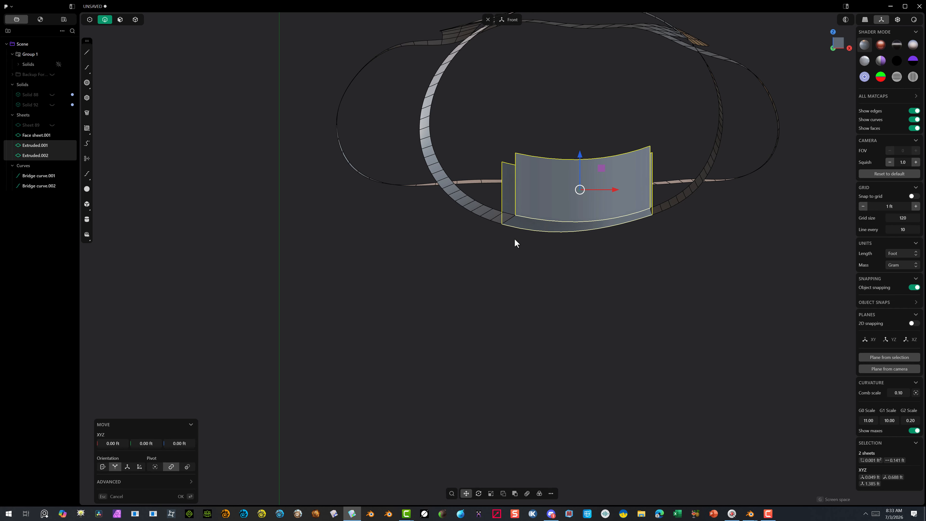
Step: Delete the two bridge curves, keeping only the sheets extruded from them
{"action": "middle_click_drag", "start_coordinate": [751, 165], "coordinate": [269, 371]}
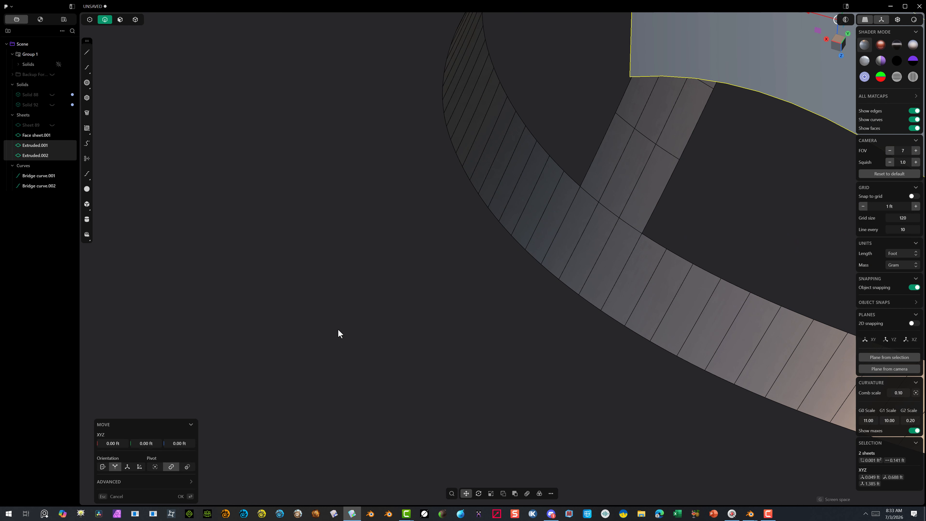
{"action": "middle_click_drag", "start_coordinate": [338, 328], "coordinate": [138, 515], "text": "shift"}
{"action": "left_click", "coordinate": [556, 371]}
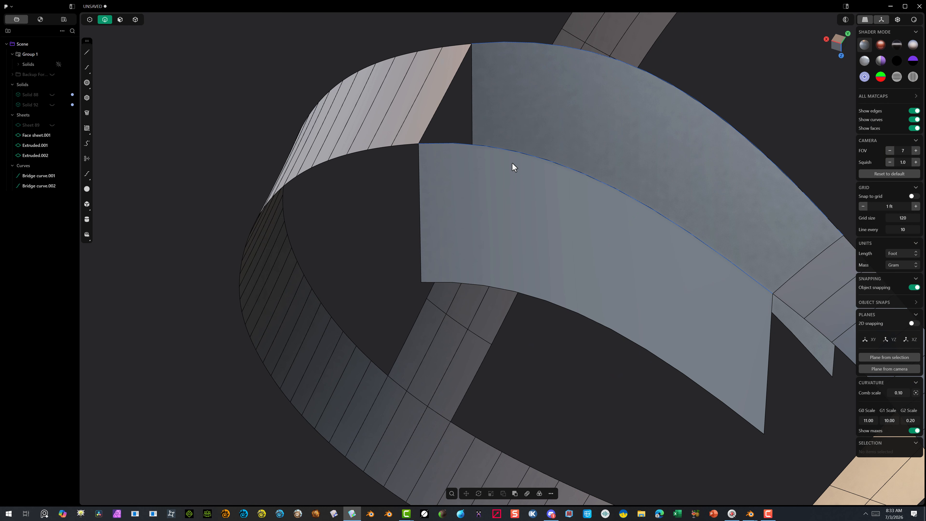
{"action": "left_click", "coordinate": [520, 156]}
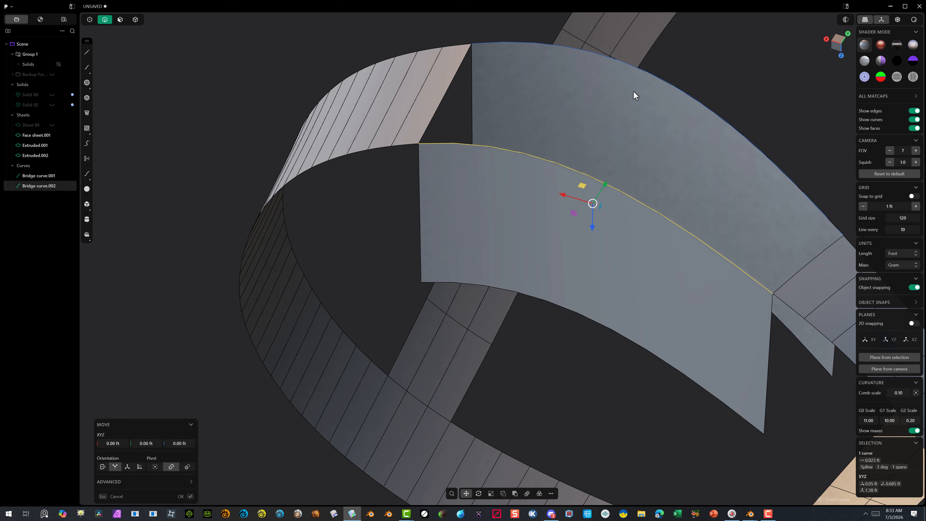
{"action": "left_click", "coordinate": [665, 83], "text": "shift"}
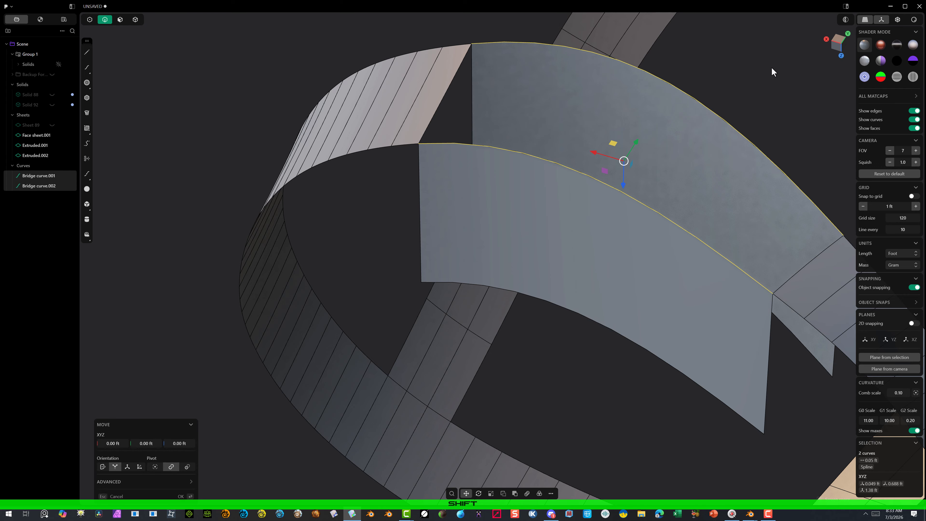
{"action": "key", "text": "Delete"}
{"action": "scroll", "coordinate": [627, 120], "scroll_direction": "down", "scroll_amount": 2}
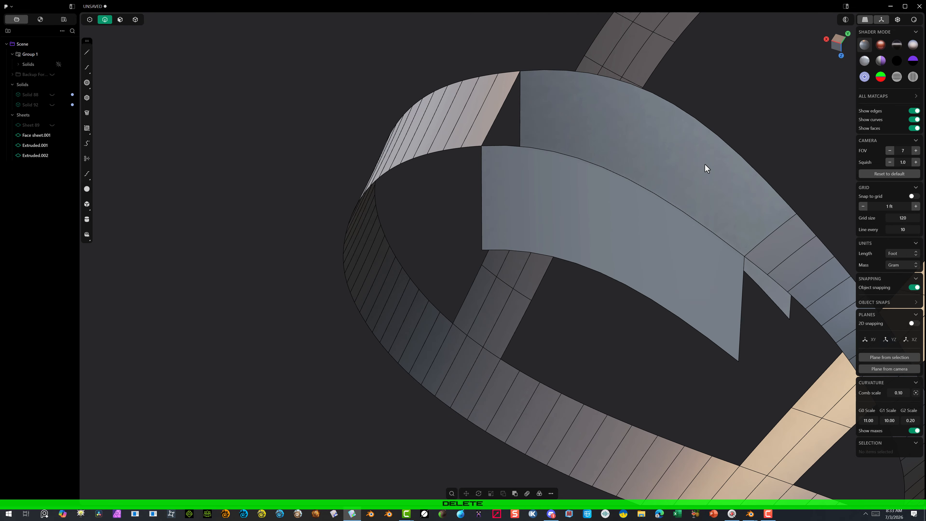
Step: Try to loft between the two extruded sheets' edges along the gap, using the band's end edges as guides
{"action": "middle_click_drag", "start_coordinate": [706, 168], "coordinate": [735, 161]}
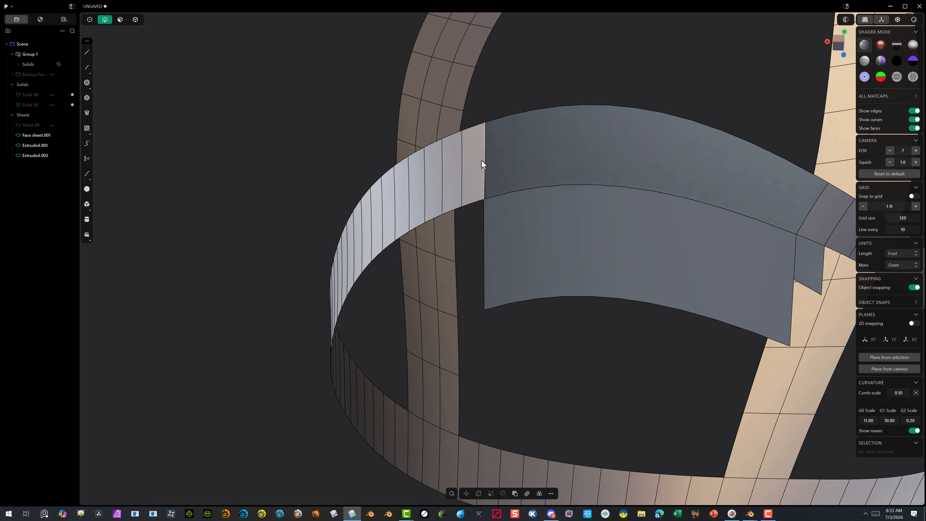
{"action": "middle_click_drag", "start_coordinate": [481, 163], "coordinate": [487, 171]}
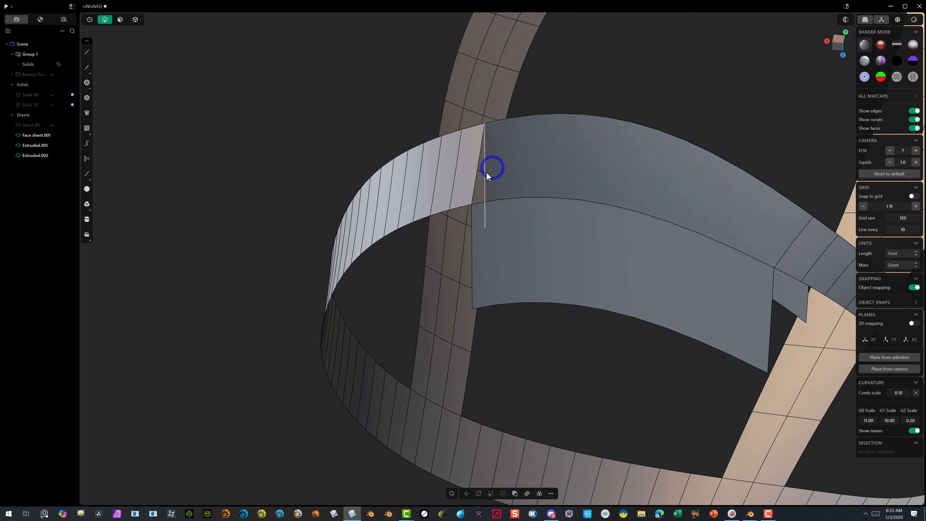
{"action": "left_click", "coordinate": [544, 203]}
{"action": "key", "text": "e"}
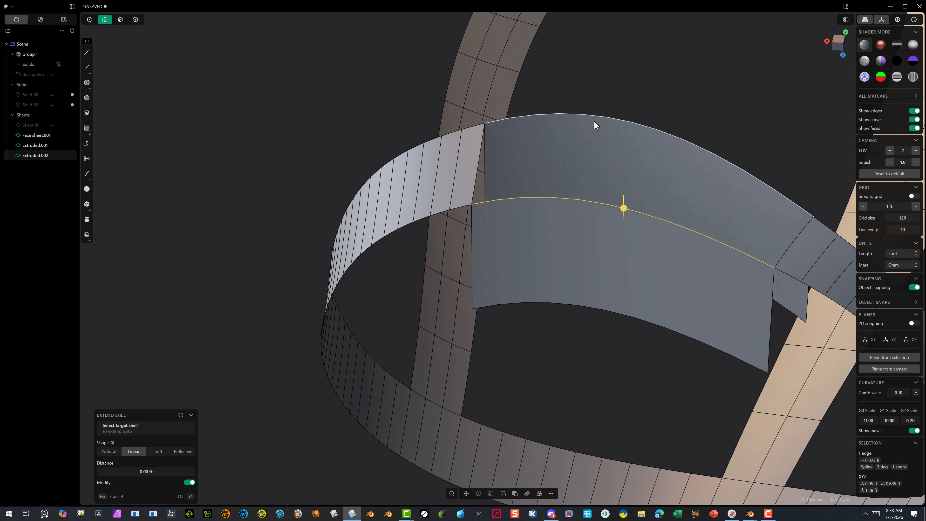
{"action": "left_click", "coordinate": [594, 122], "text": "shift"}
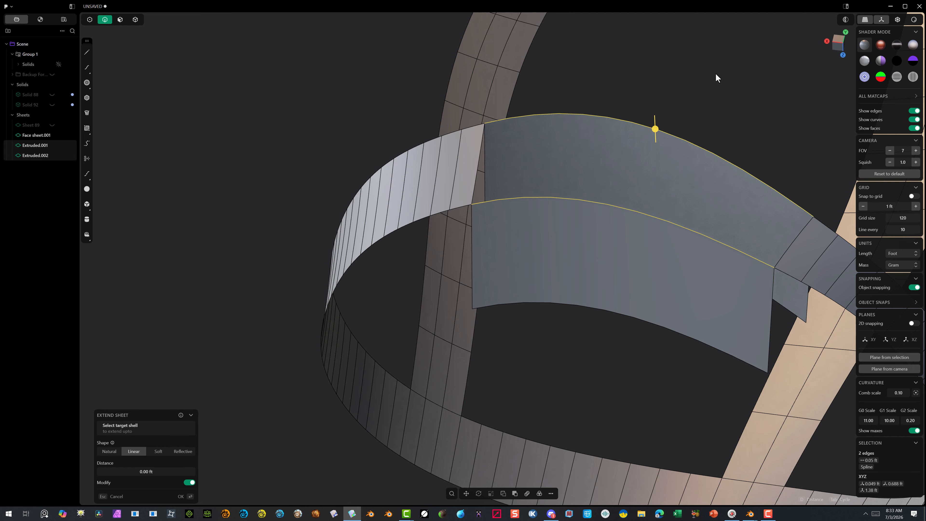
{"action": "key", "text": "l"}
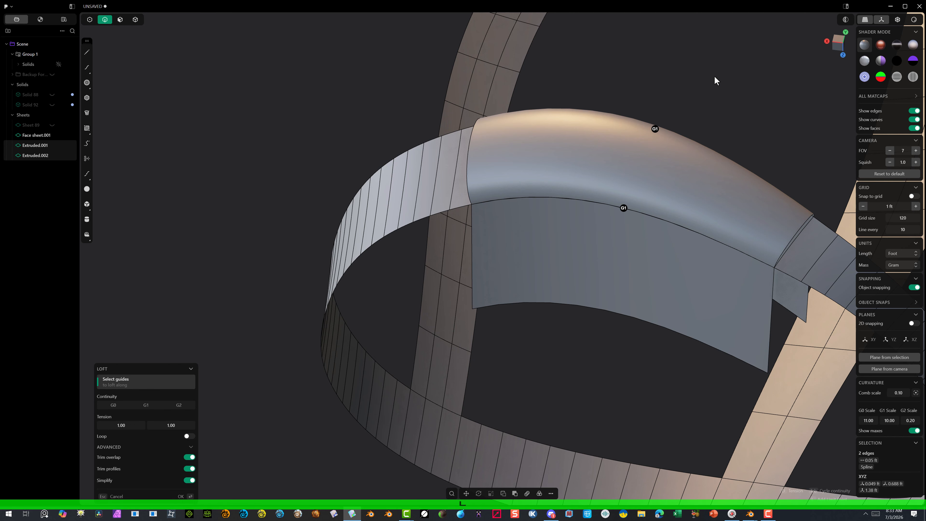
{"action": "left_click", "coordinate": [797, 239], "text": "shift"}
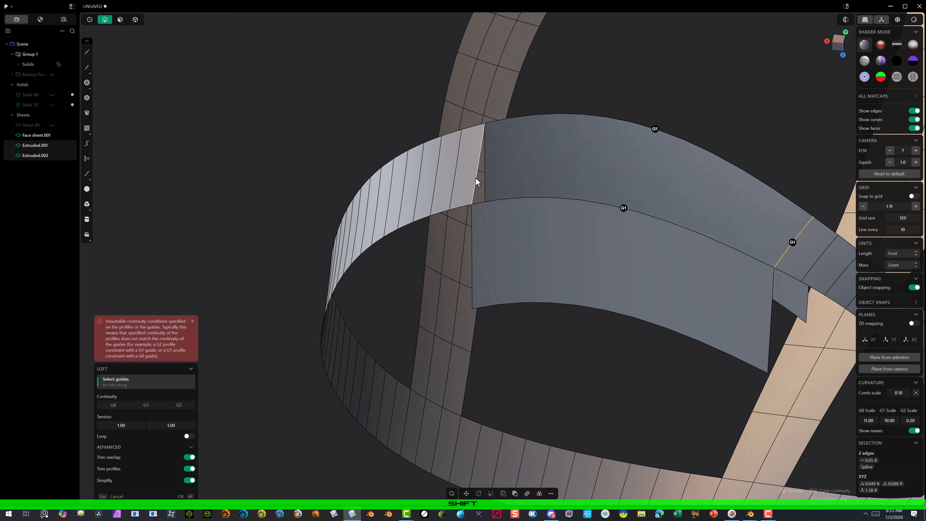
{"action": "left_click", "coordinate": [486, 170], "text": "shift"}
{"action": "mouse_move", "coordinate": [522, 147]}
{"action": "middle_mouse_down"}
{"action": "mouse_move", "coordinate": [531, 169]}
{"action": "mouse_move", "coordinate": [540, 164]}
{"action": "middle_mouse_up"}
{"action": "key", "text": "ctrl+z"}
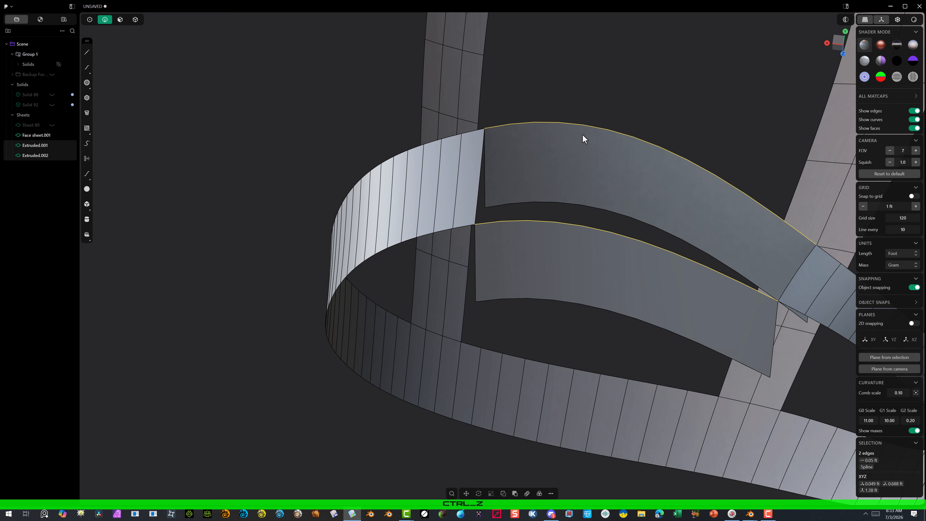
Step: Retry the loft between the two extruded sheets' upper edges, adding the band's end edges on both sides of the gap as guides
{"action": "left_click", "coordinate": [717, 124]}
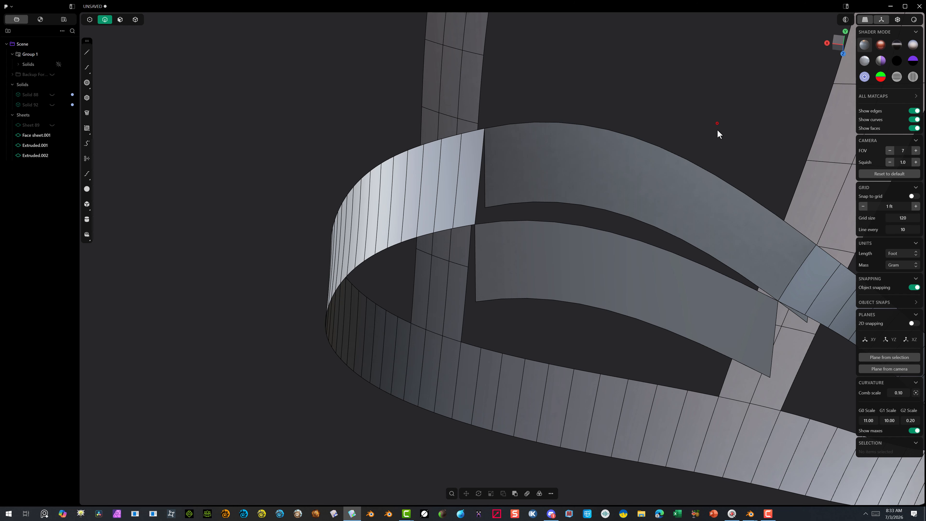
{"action": "left_click", "coordinate": [617, 233]}
{"action": "key", "text": "shift+e"}
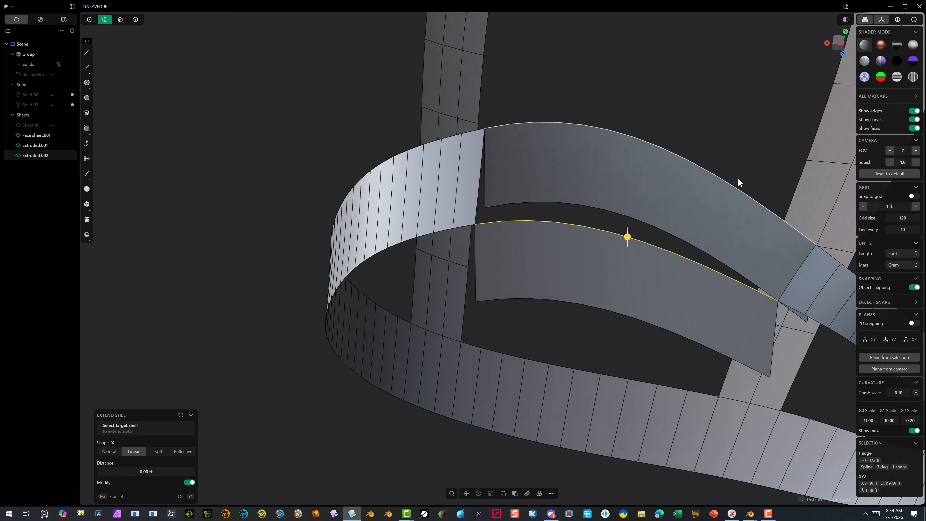
{"action": "left_click", "coordinate": [681, 156], "text": "shift"}
{"action": "middle_click_drag", "start_coordinate": [681, 156], "coordinate": [686, 119]}
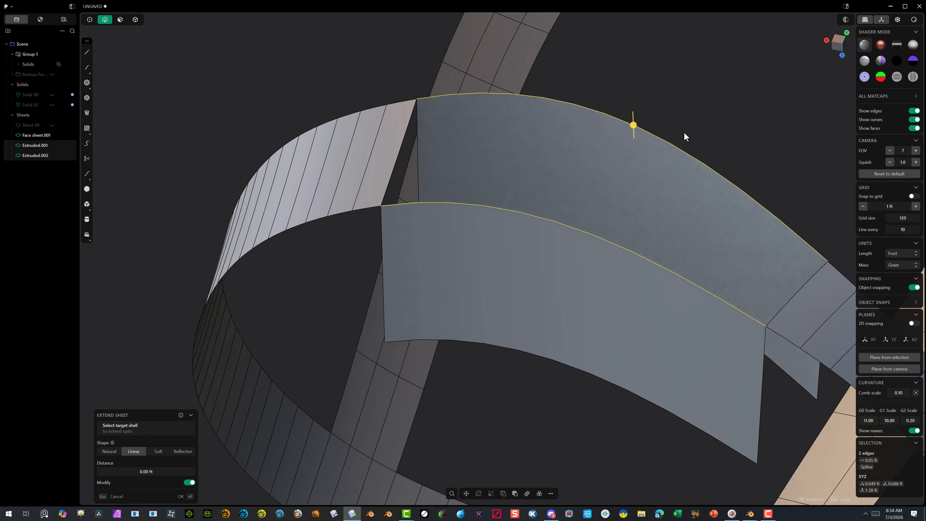
{"action": "key", "text": "l"}
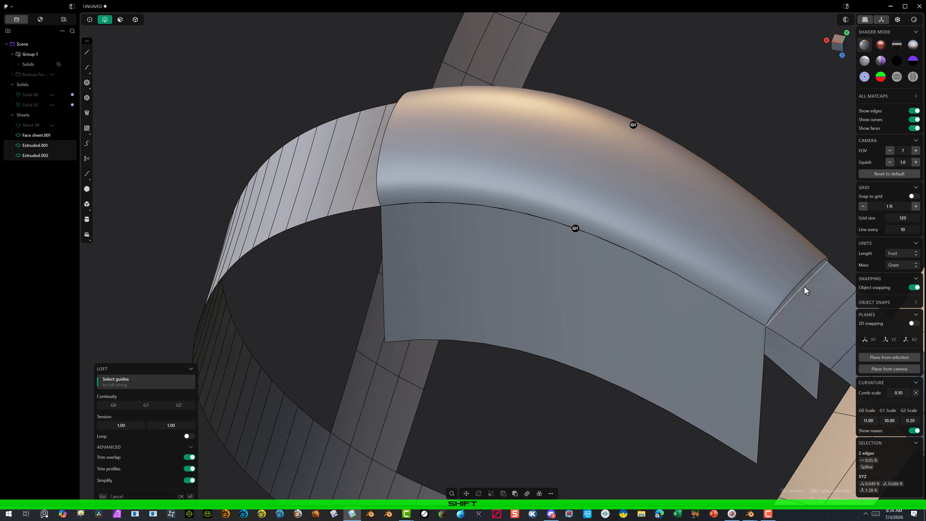
{"action": "left_click", "coordinate": [804, 286], "text": "shift"}
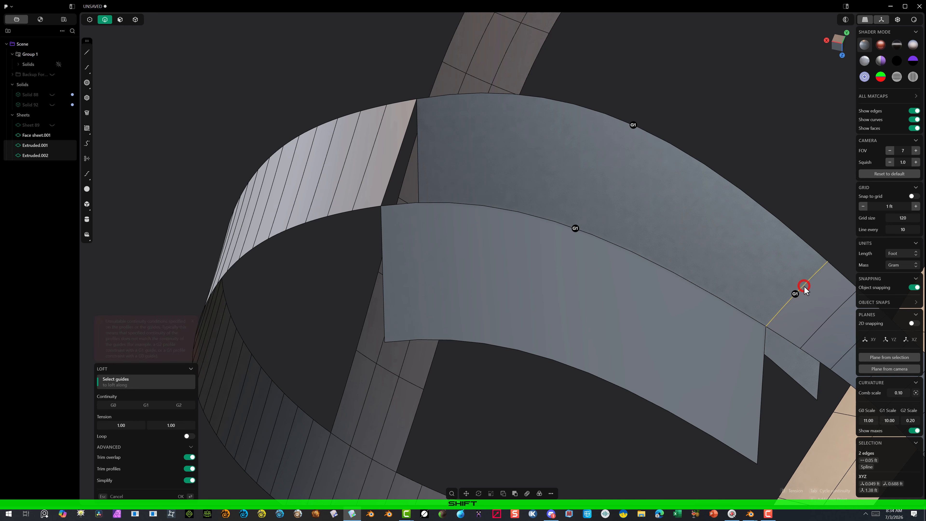
{"action": "left_click", "coordinate": [397, 154], "text": "shift"}
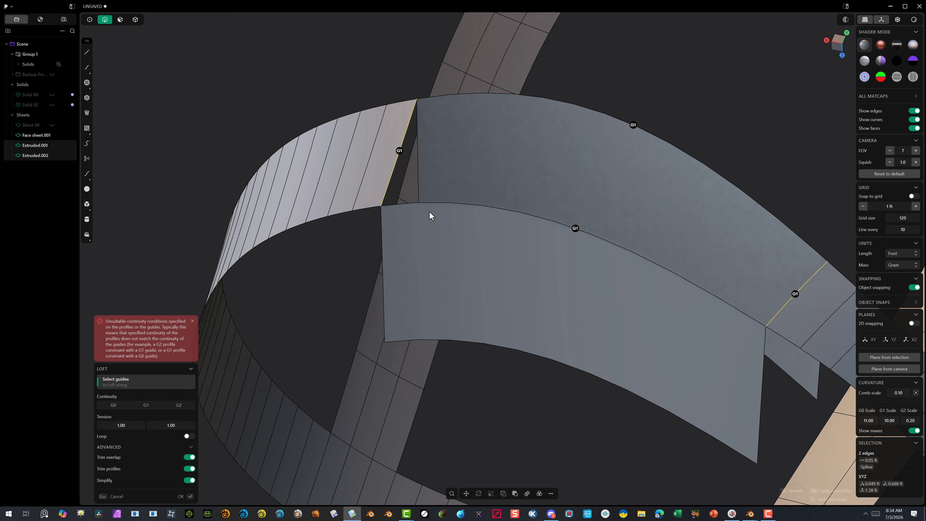
Step: Set the continuity of both loft profiles to G0, check the surface across the gap, and cancel the loft
{"action": "left_click", "coordinate": [576, 228]}
{"action": "left_click", "coordinate": [633, 125]}
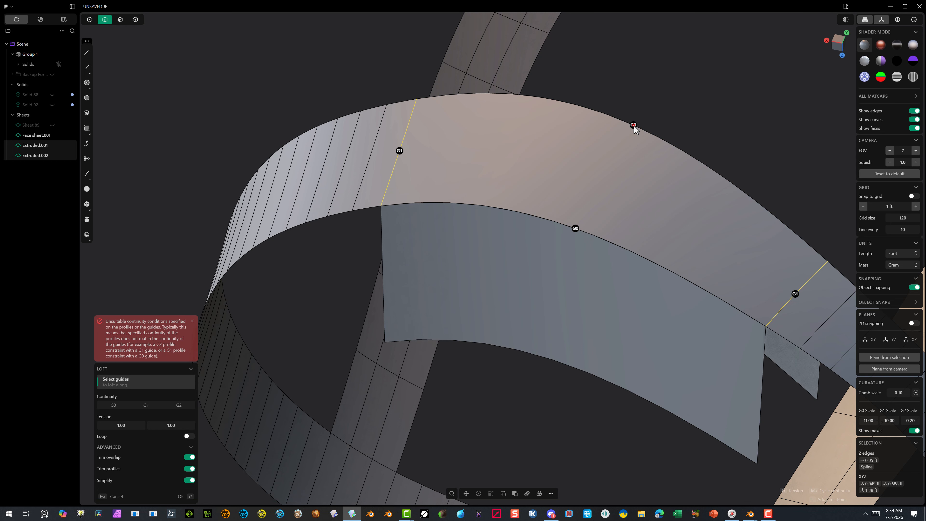
{"action": "scroll", "coordinate": [576, 225], "scroll_direction": "down", "scroll_amount": 3}
{"action": "mouse_move", "coordinate": [577, 226]}
{"action": "middle_mouse_down"}
{"action": "mouse_move", "coordinate": [556, 169]}
{"action": "mouse_move", "coordinate": [604, 212]}
{"action": "middle_mouse_up"}
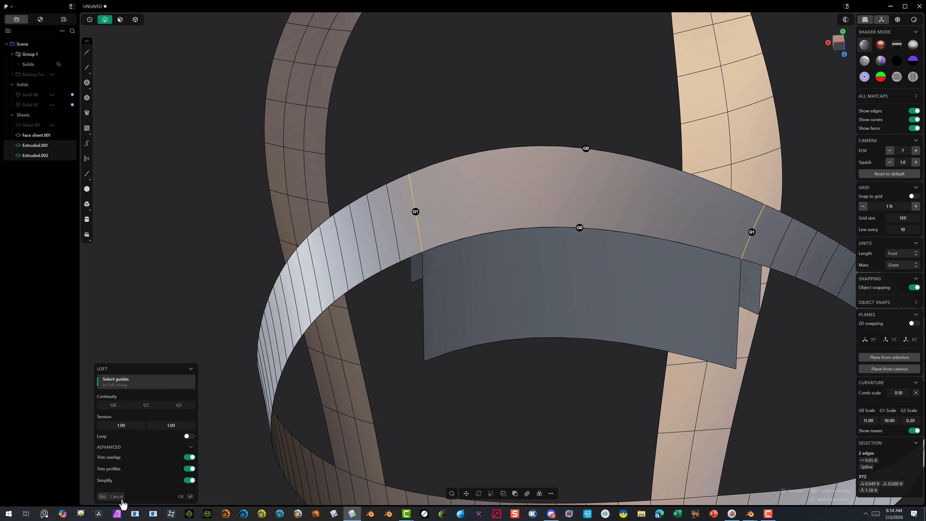
{"action": "left_click", "coordinate": [122, 499]}
{"action": "left_click", "coordinate": [155, 316]}
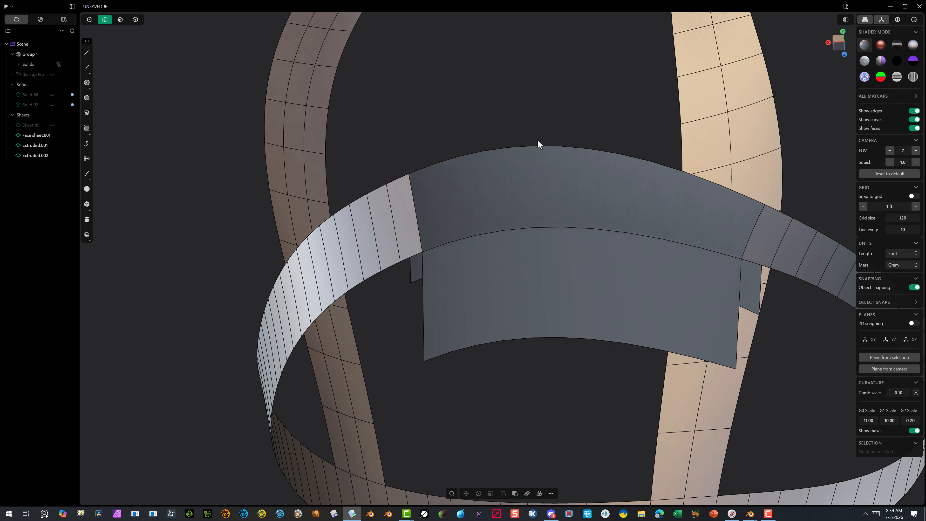
Step: Patch the gap from its four boundary edges, using G1 continuity at the two band ends and G0 along the long edges
{"action": "left_click", "coordinate": [417, 217]}
{"action": "left_click", "coordinate": [442, 153], "text": "shift"}
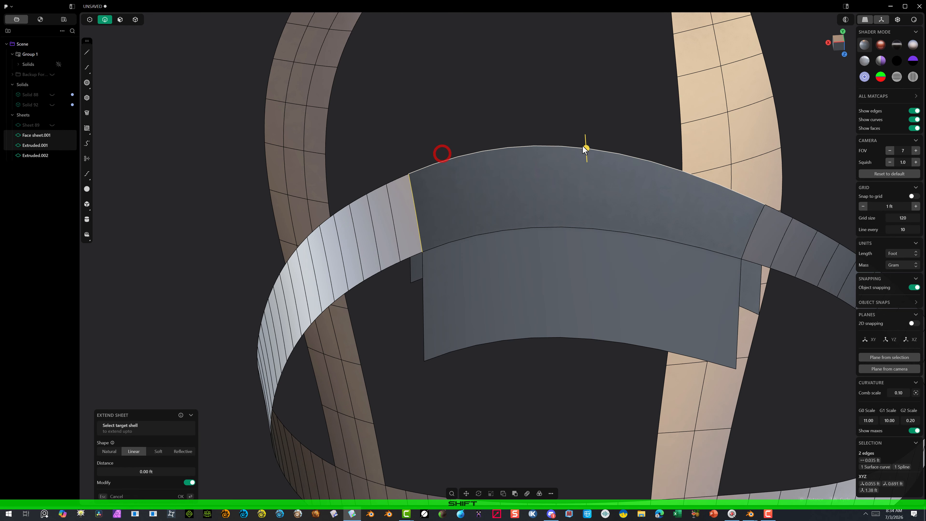
{"action": "left_click", "coordinate": [752, 227], "text": "shift"}
{"action": "left_click", "coordinate": [678, 243], "text": "shift"}
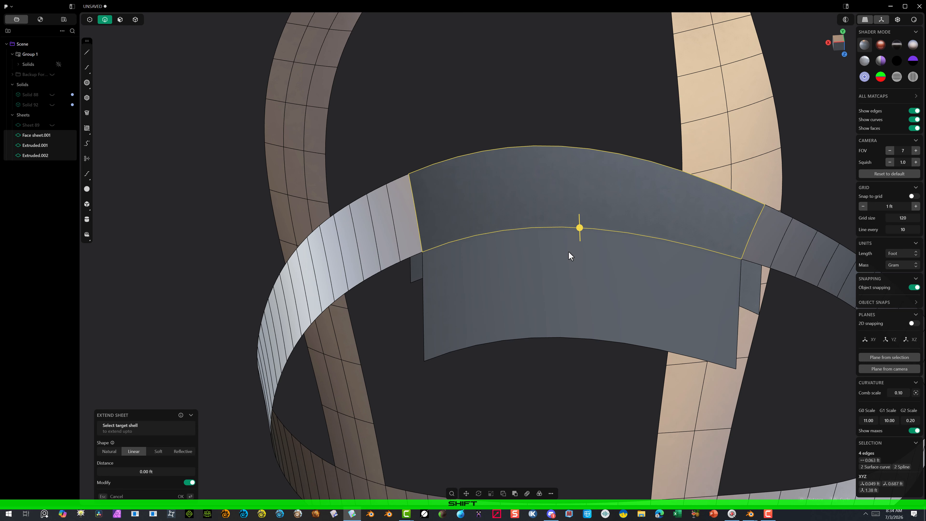
{"action": "key", "text": "shift+j"}
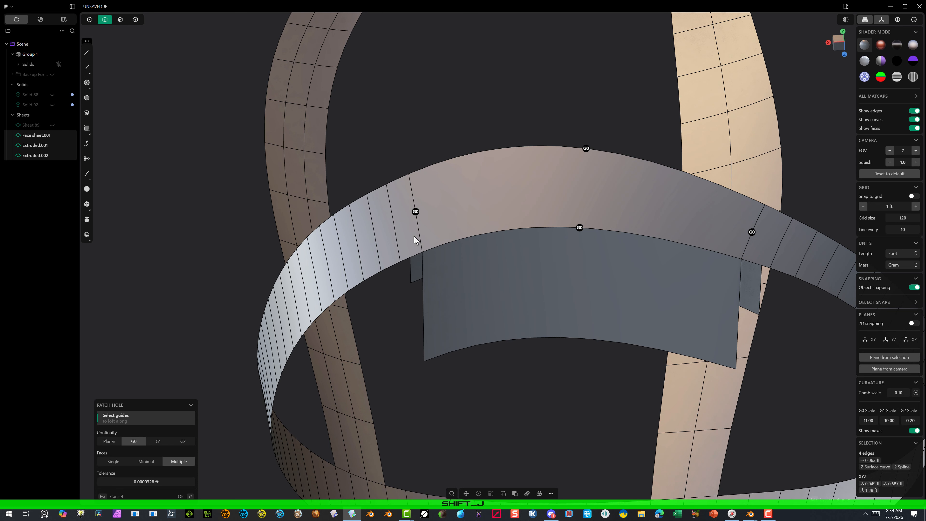
{"action": "left_click", "coordinate": [416, 212]}
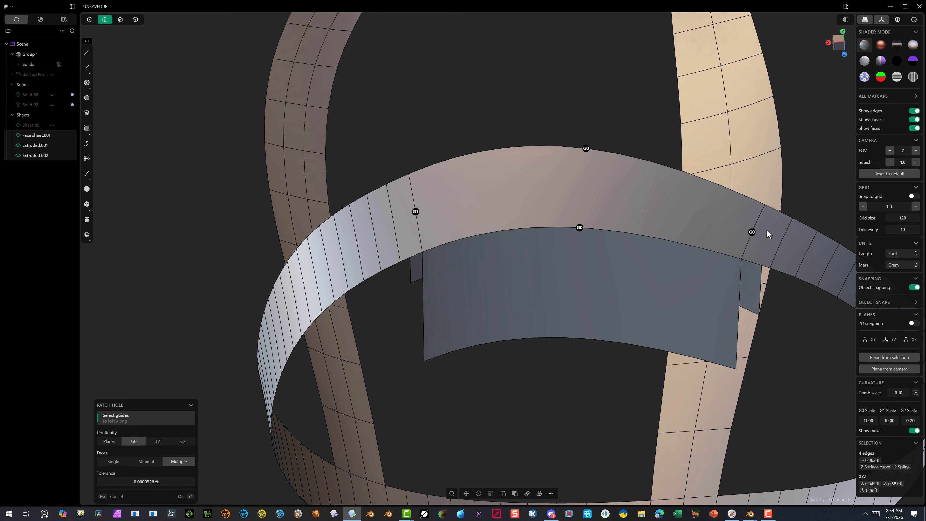
{"action": "left_click", "coordinate": [751, 232]}
{"action": "left_click", "coordinate": [180, 496]}
{"action": "left_click", "coordinate": [449, 126]}
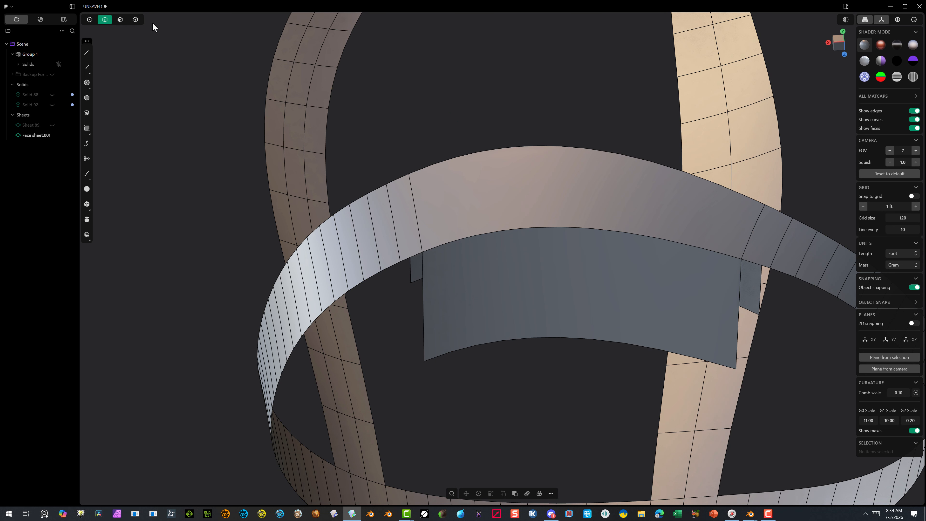
Step: Select the two leftover extruded faces below the patch in face selection mode and delete them
{"action": "left_click", "coordinate": [135, 19]}
{"action": "left_click", "coordinate": [120, 19]}
{"action": "left_click_drag", "start_coordinate": [437, 275], "coordinate": [401, 298]}
{"action": "key", "text": "o"}
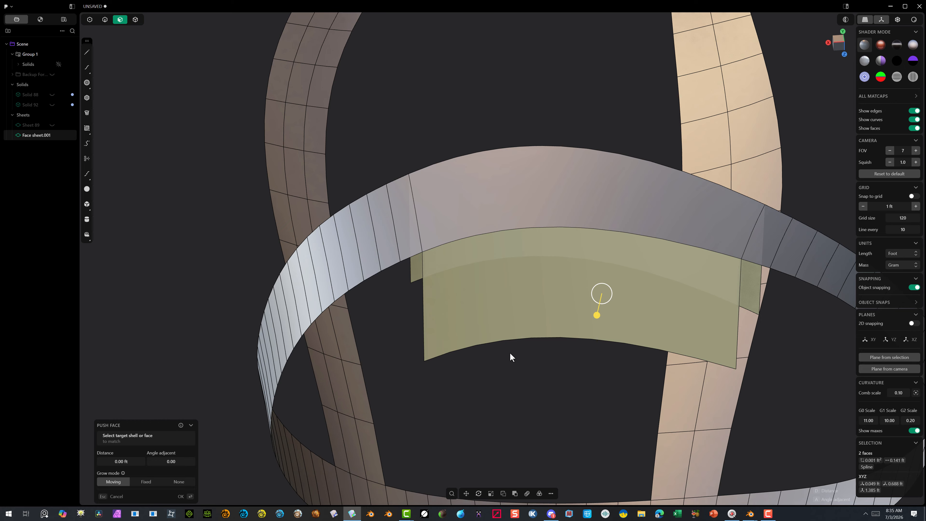
{"action": "key", "text": "shift"}
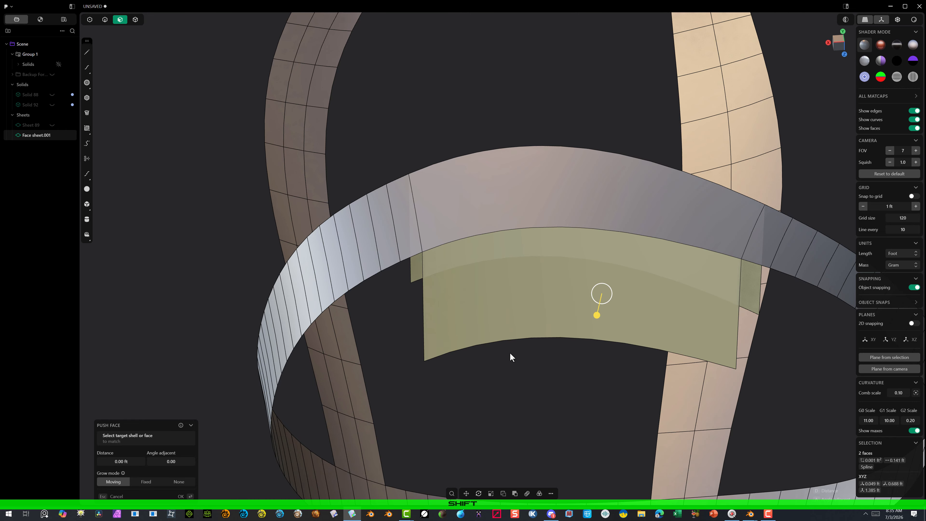
{"action": "key", "text": "shift"}
{"action": "key", "text": "x"}
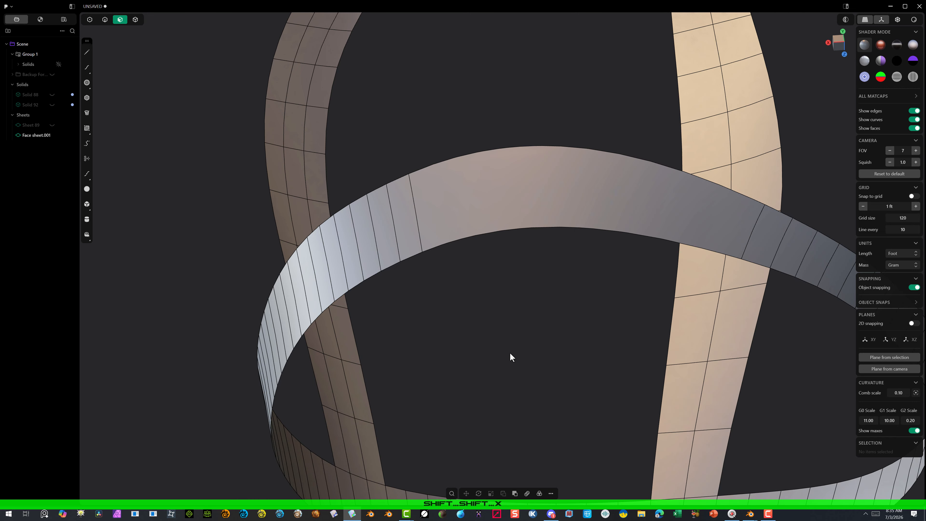
Step: Examine the patched wrist-band section from several angles, checking how it blends into the neighbouring band faces
{"action": "scroll", "coordinate": [422, 143], "scroll_direction": "down", "scroll_amount": 6}
{"action": "scroll", "coordinate": [439, 167], "scroll_direction": "up", "scroll_amount": 10}
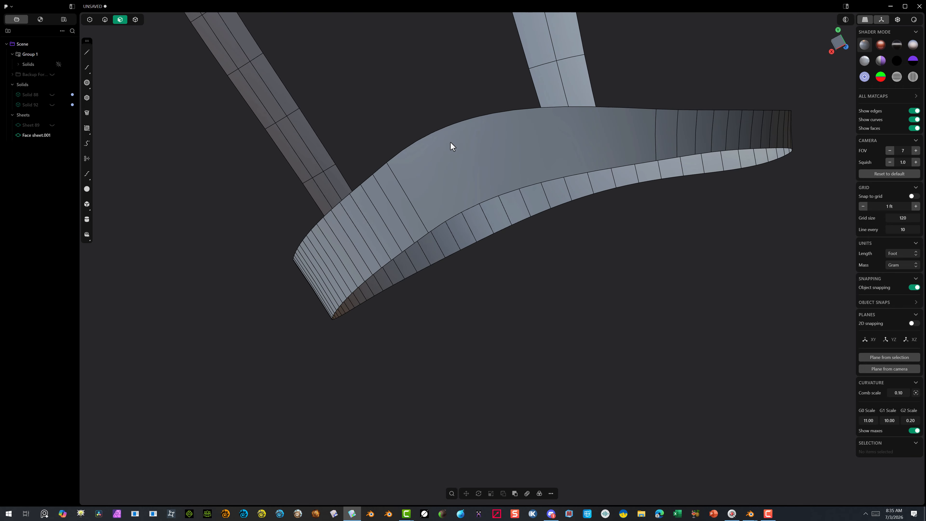
{"action": "scroll", "coordinate": [430, 153], "scroll_direction": "down", "scroll_amount": 5}
{"action": "middle_click_drag", "start_coordinate": [428, 159], "coordinate": [490, 99]}
{"action": "middle_click_drag", "start_coordinate": [480, 139], "coordinate": [392, 169]}
{"action": "scroll", "coordinate": [412, 108], "scroll_direction": "down", "scroll_amount": 7}
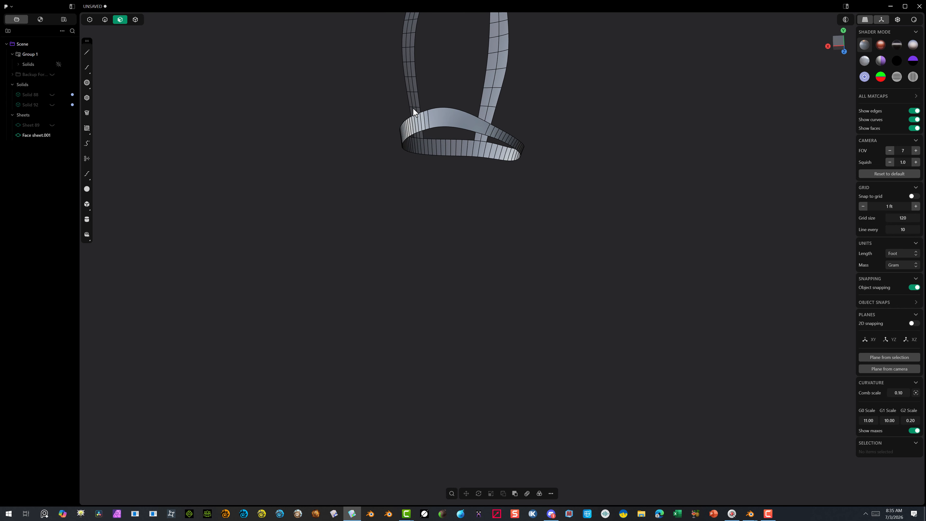
{"action": "scroll", "coordinate": [417, 68], "scroll_direction": "up", "scroll_amount": 5}
{"action": "scroll", "coordinate": [418, 67], "scroll_direction": "down", "scroll_amount": 3}
{"action": "middle_click_drag", "start_coordinate": [447, 99], "coordinate": [426, 302]}
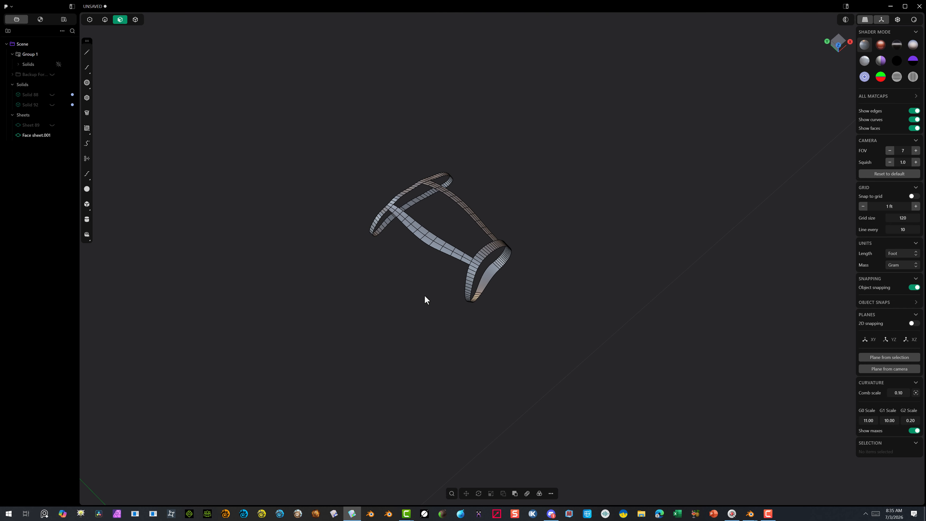
Step: Examine the opposite band loop and its junctions with the two long connecting strips from several angles
{"action": "scroll", "coordinate": [474, 275], "scroll_direction": "up", "scroll_amount": 8}
{"action": "scroll", "coordinate": [350, 136], "scroll_direction": "down", "scroll_amount": 5}
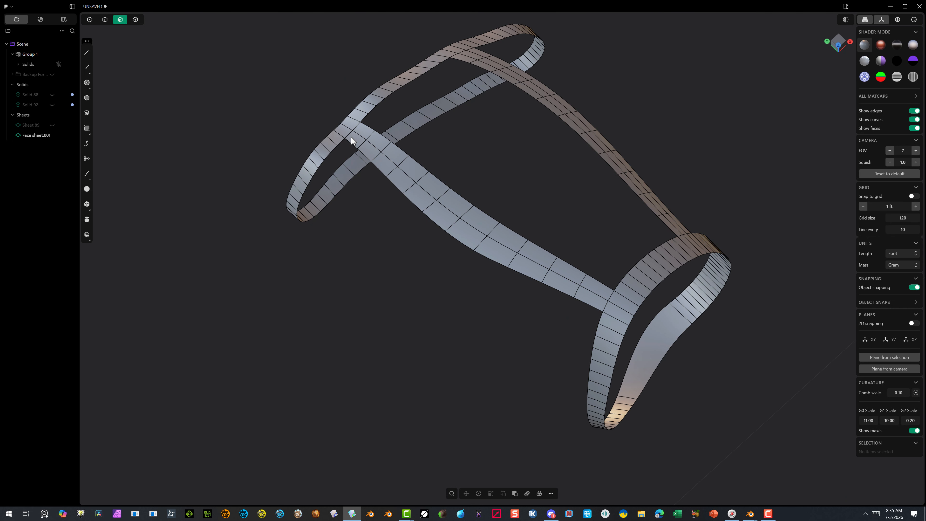
{"action": "middle_click_drag", "start_coordinate": [372, 130], "coordinate": [345, 131]}
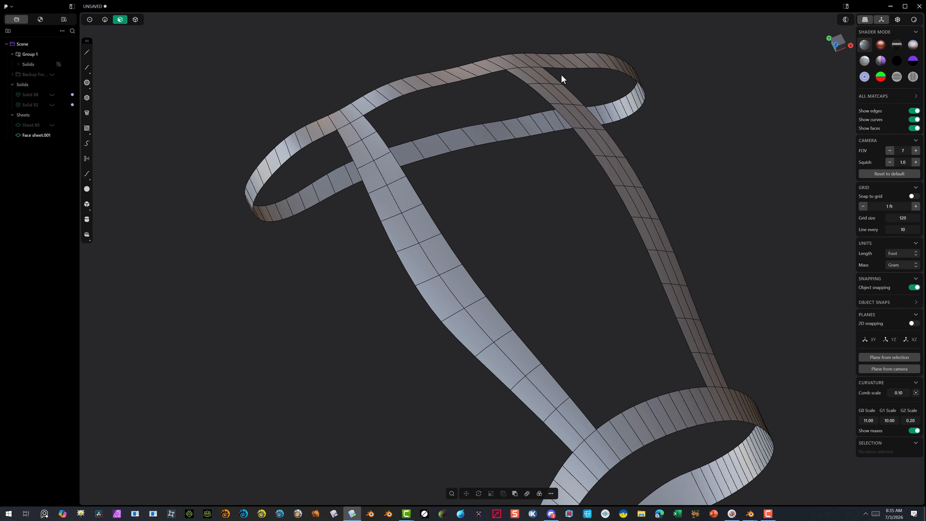
{"action": "middle_click_drag", "start_coordinate": [560, 76], "coordinate": [489, 94]}
{"action": "scroll", "coordinate": [528, 62], "scroll_direction": "up", "scroll_amount": 5}
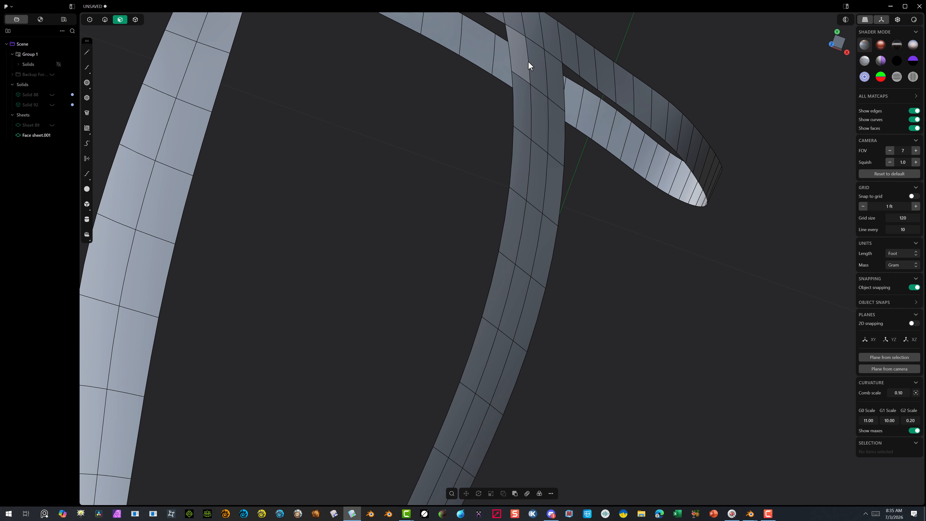
{"action": "scroll", "coordinate": [528, 68], "scroll_direction": "down", "scroll_amount": 7}
{"action": "middle_click_drag", "start_coordinate": [528, 67], "coordinate": [533, 139]}
{"action": "middle_click_drag", "start_coordinate": [444, 162], "coordinate": [579, 239], "text": "shift"}
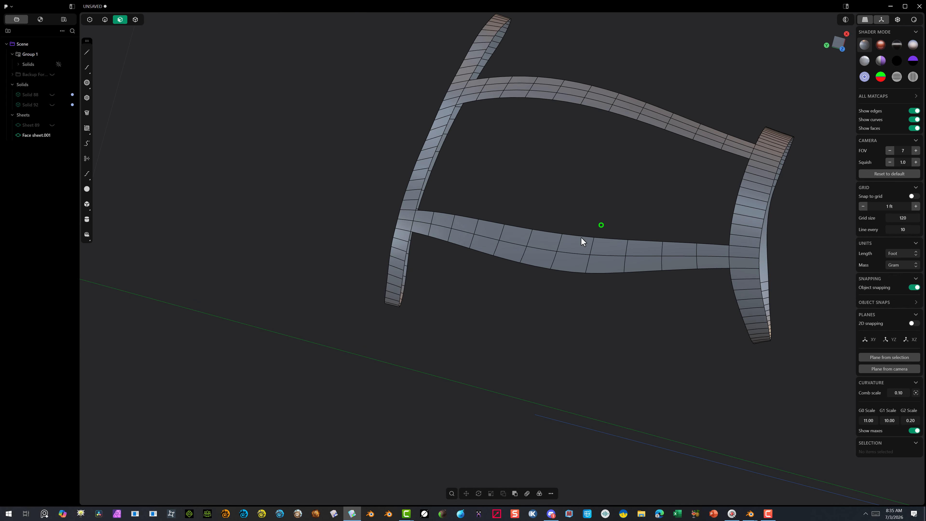
{"action": "scroll", "coordinate": [464, 153], "scroll_direction": "up", "scroll_amount": 5}
{"action": "middle_click_drag", "start_coordinate": [463, 153], "coordinate": [396, 194]}
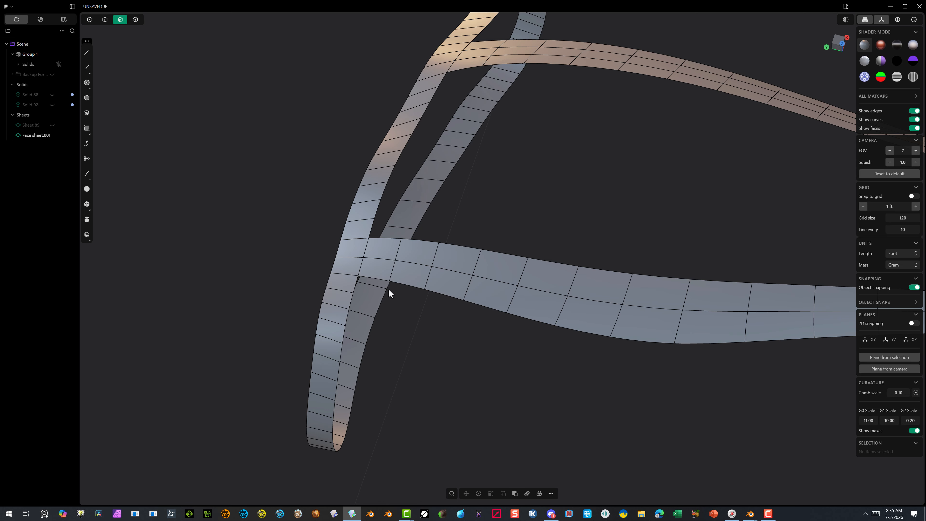
{"action": "scroll", "coordinate": [492, 125], "scroll_direction": "down", "scroll_amount": 3}
{"action": "scroll", "coordinate": [492, 122], "scroll_direction": "up", "scroll_amount": 3}
{"action": "middle_click_drag", "start_coordinate": [491, 121], "coordinate": [504, 115]}
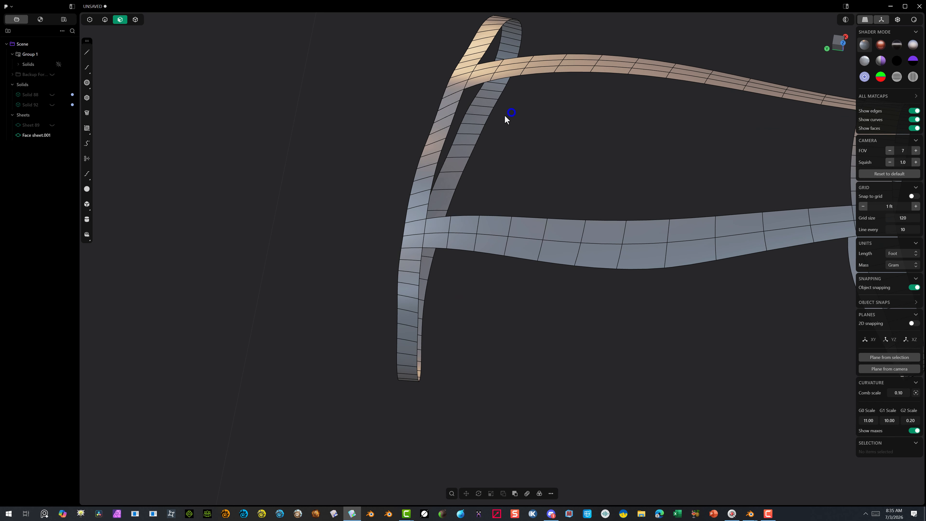
{"action": "scroll", "coordinate": [504, 115], "scroll_direction": "down", "scroll_amount": 3}
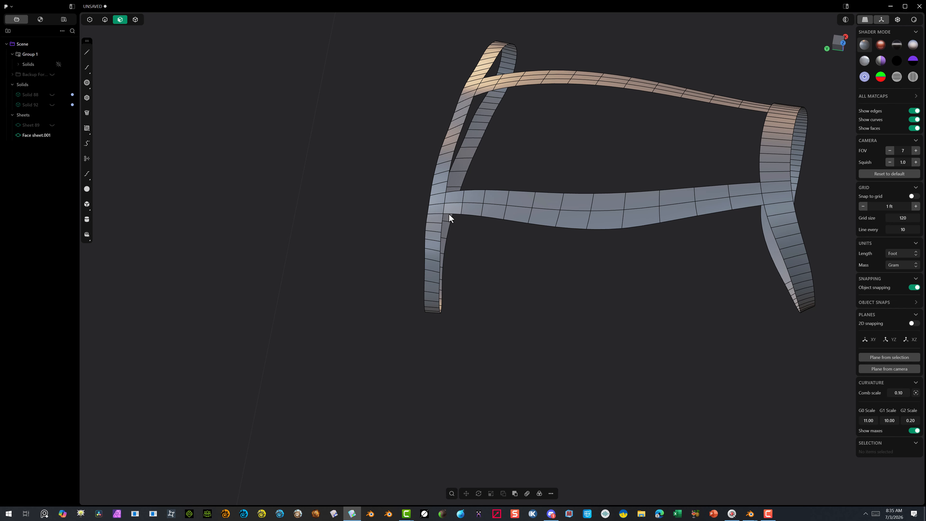